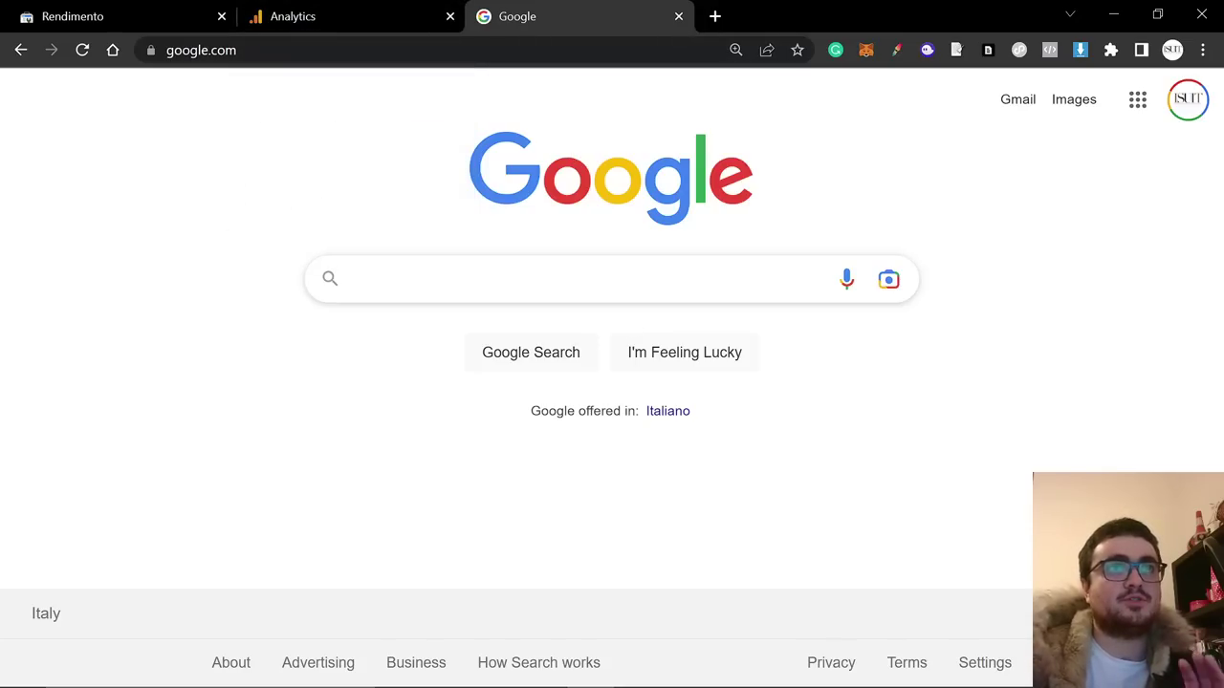
Search Google for site:2men.it to list the site's indexed pages.
click(612, 278)
text(site)
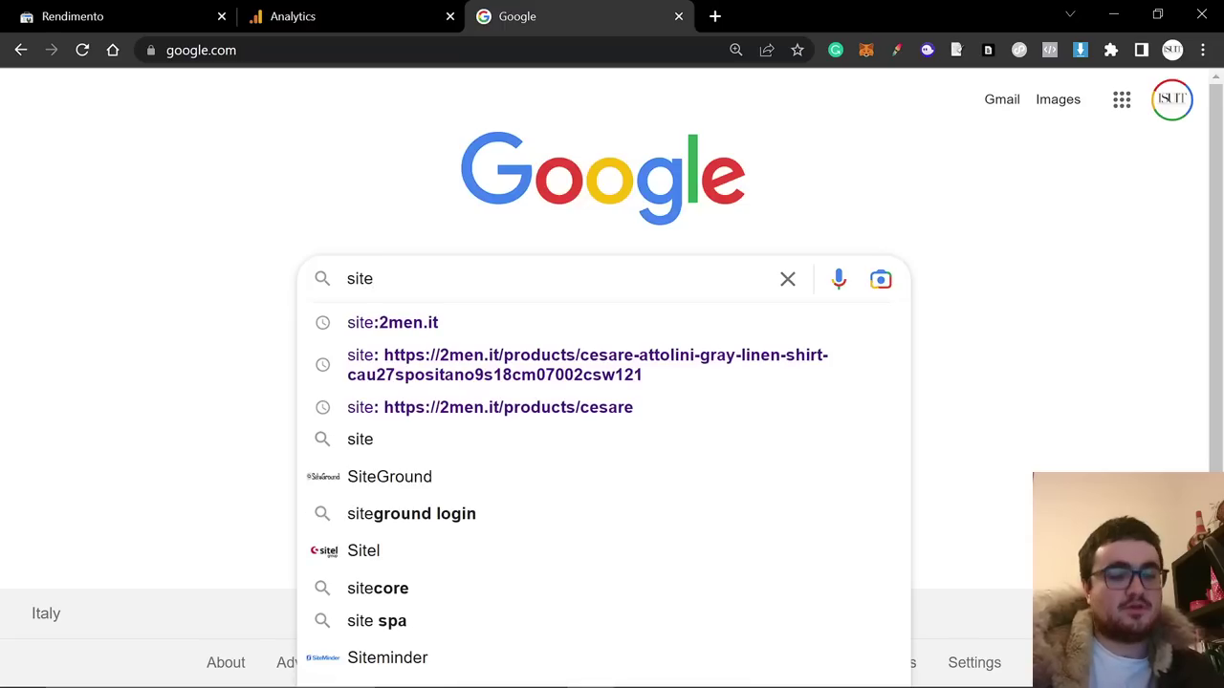
text(:2men.it)
key(Return)
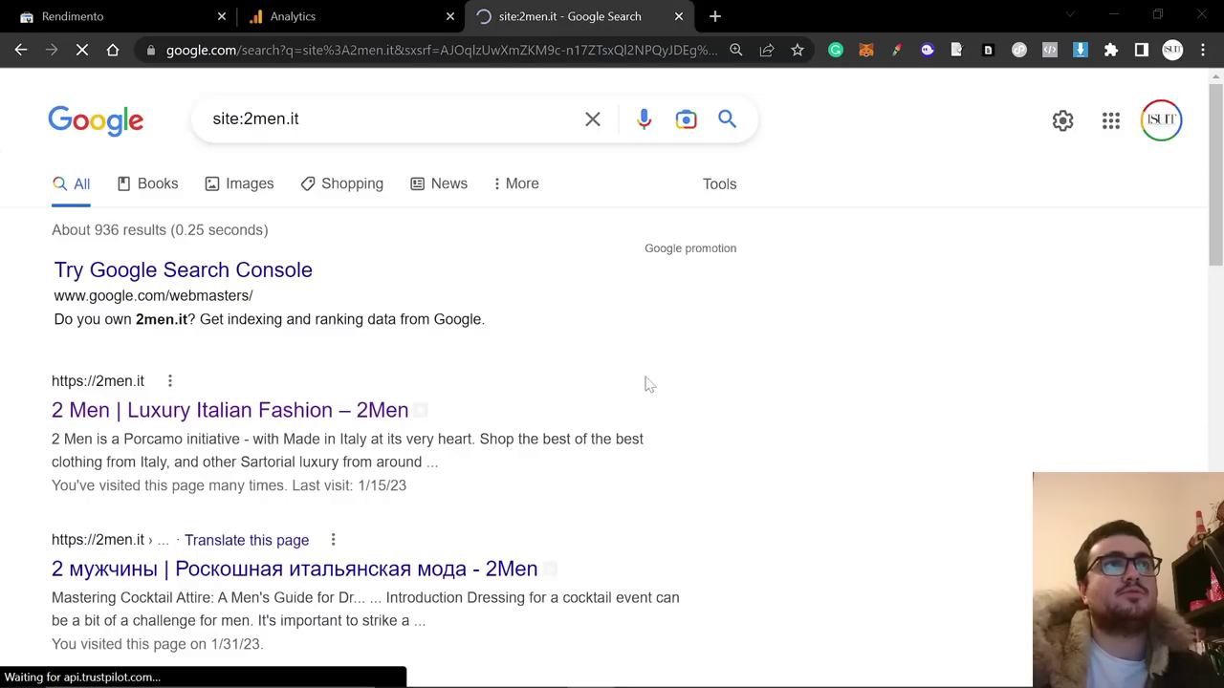
click(426, 78)
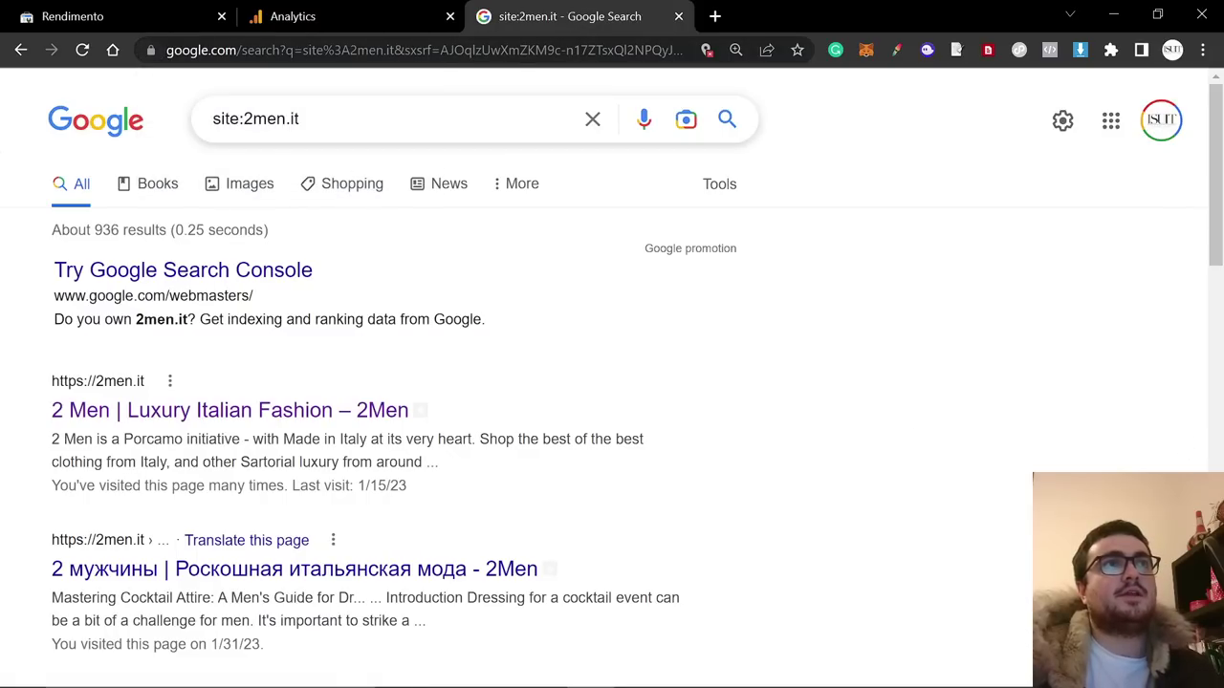
Review the first page of site:2men.it results and move to page 2.
scroll(903, 356, down, 9)
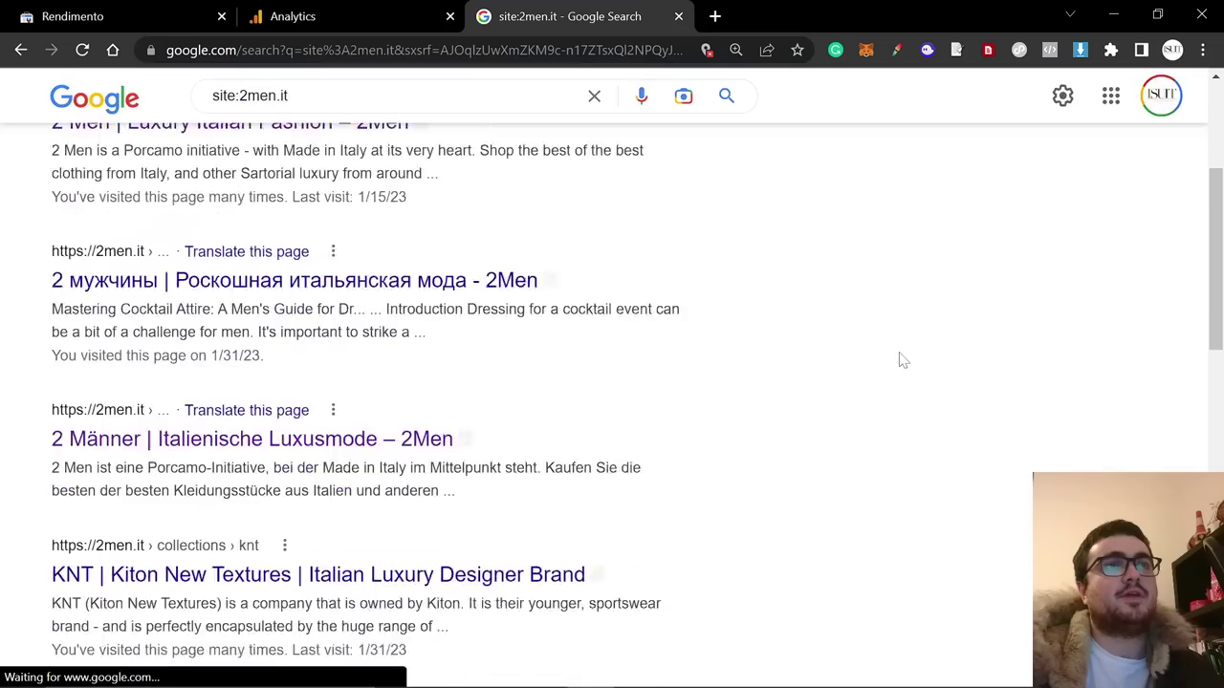
scroll(878, 367, up, 10)
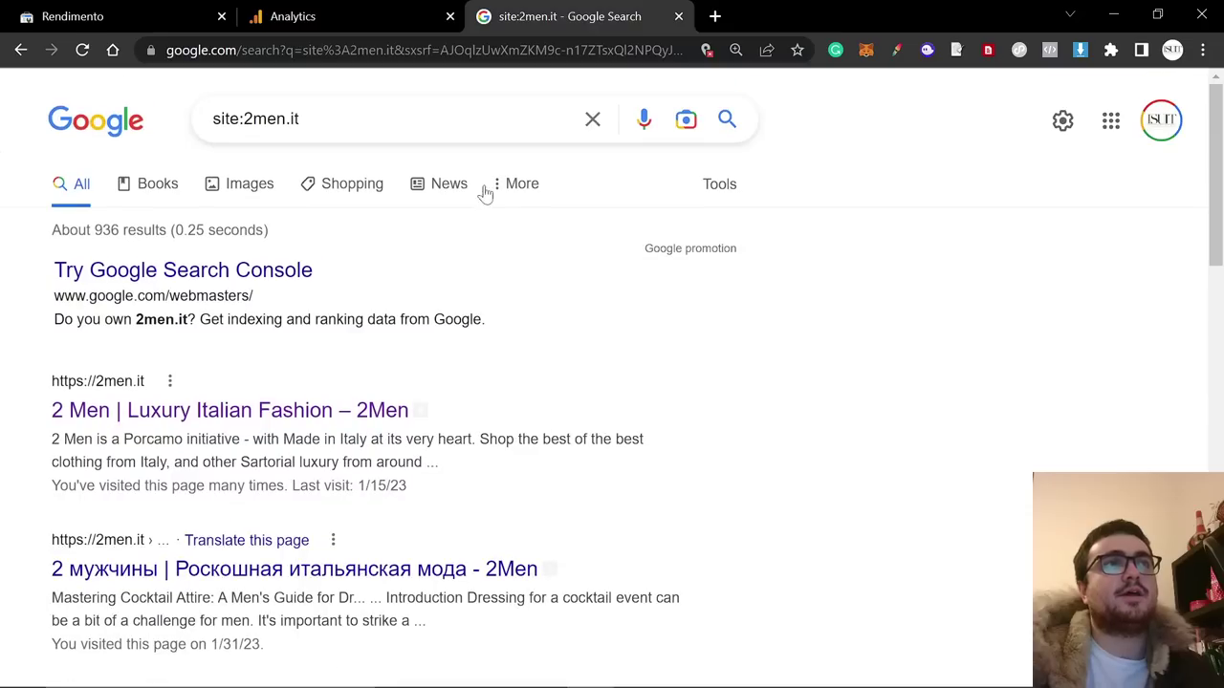
scroll(538, 315, down, 5)
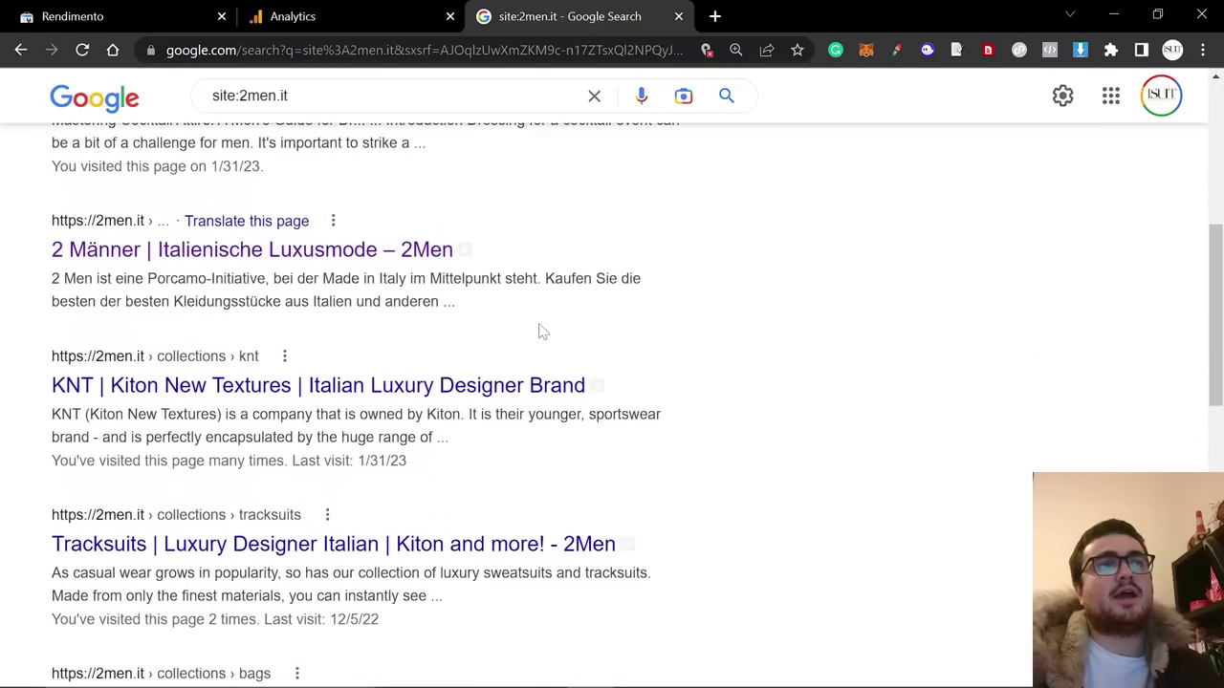
scroll(538, 331, down, 2)
scroll(639, 364, up, 2)
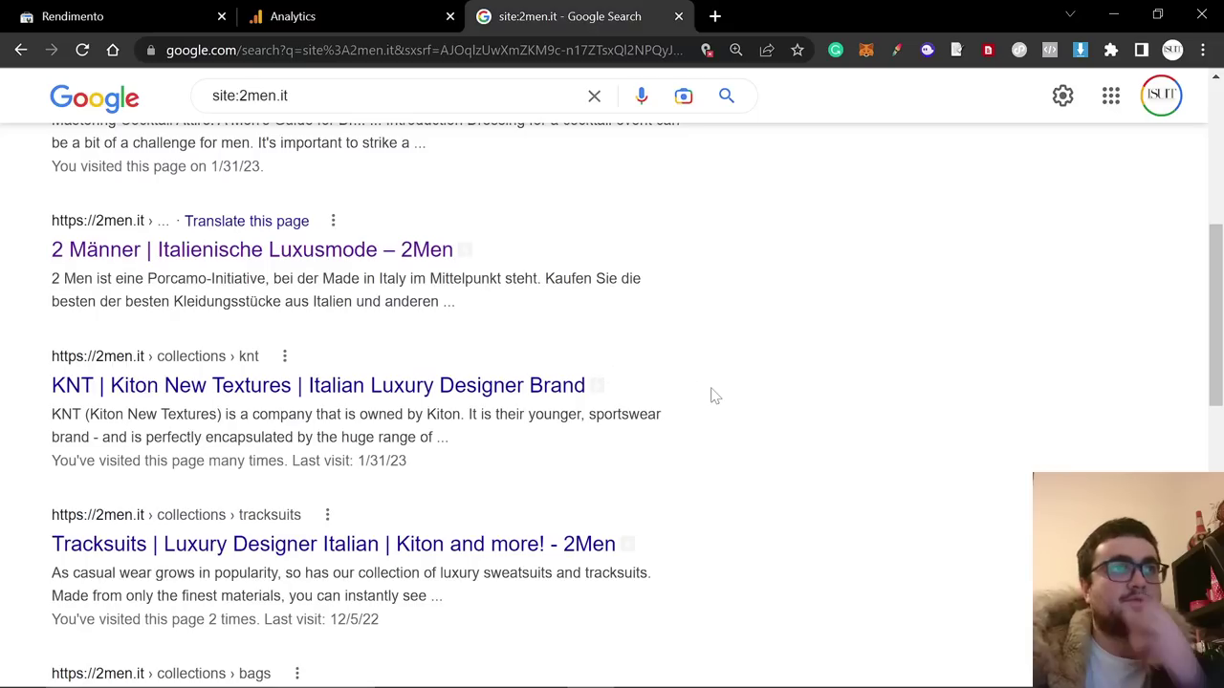
scroll(688, 384, down, 1)
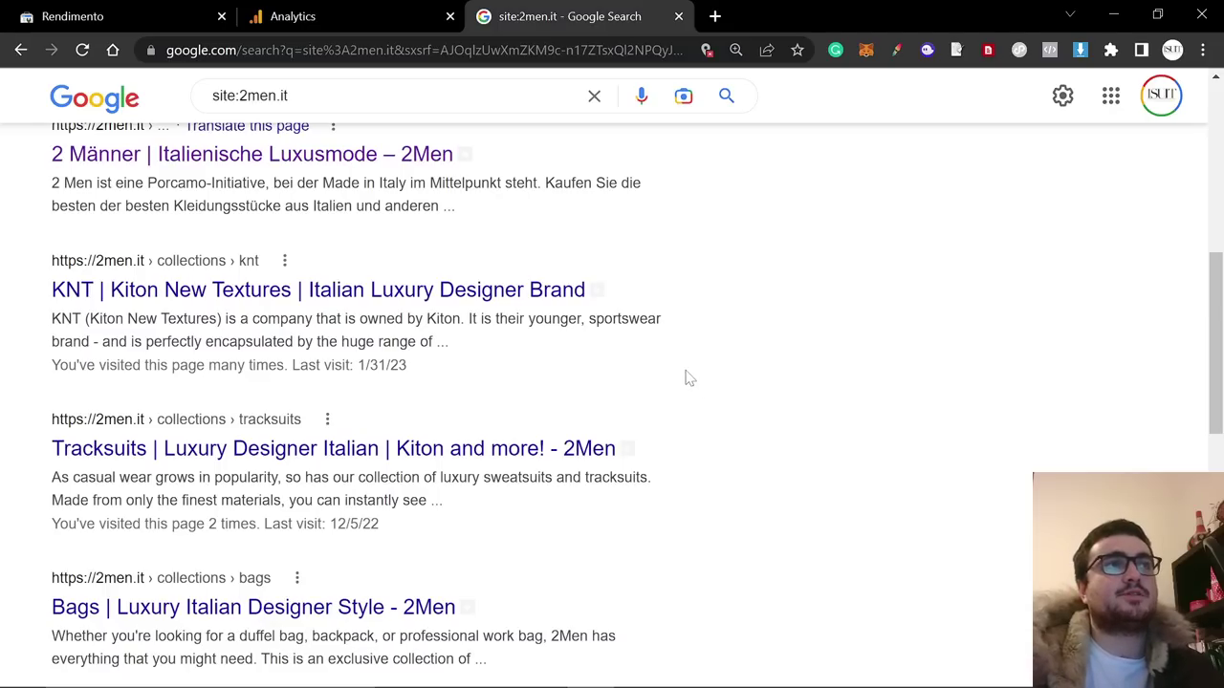
scroll(686, 377, down, 5)
scroll(729, 415, up, 10)
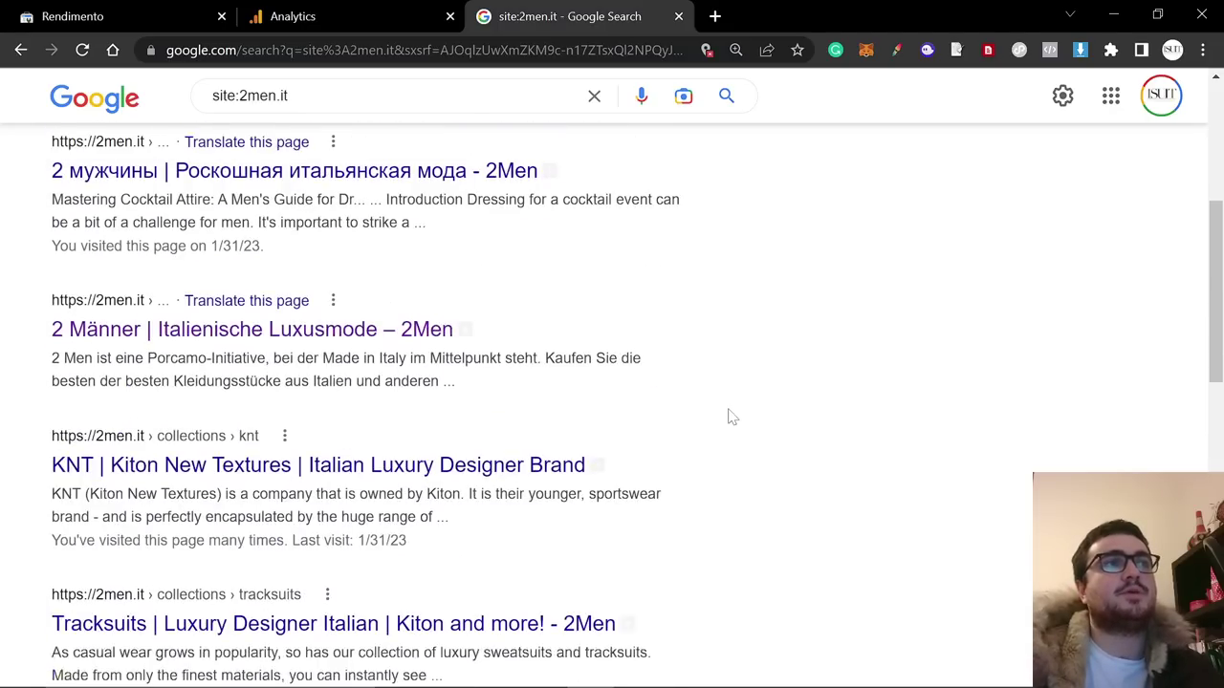
scroll(730, 417, down, 10)
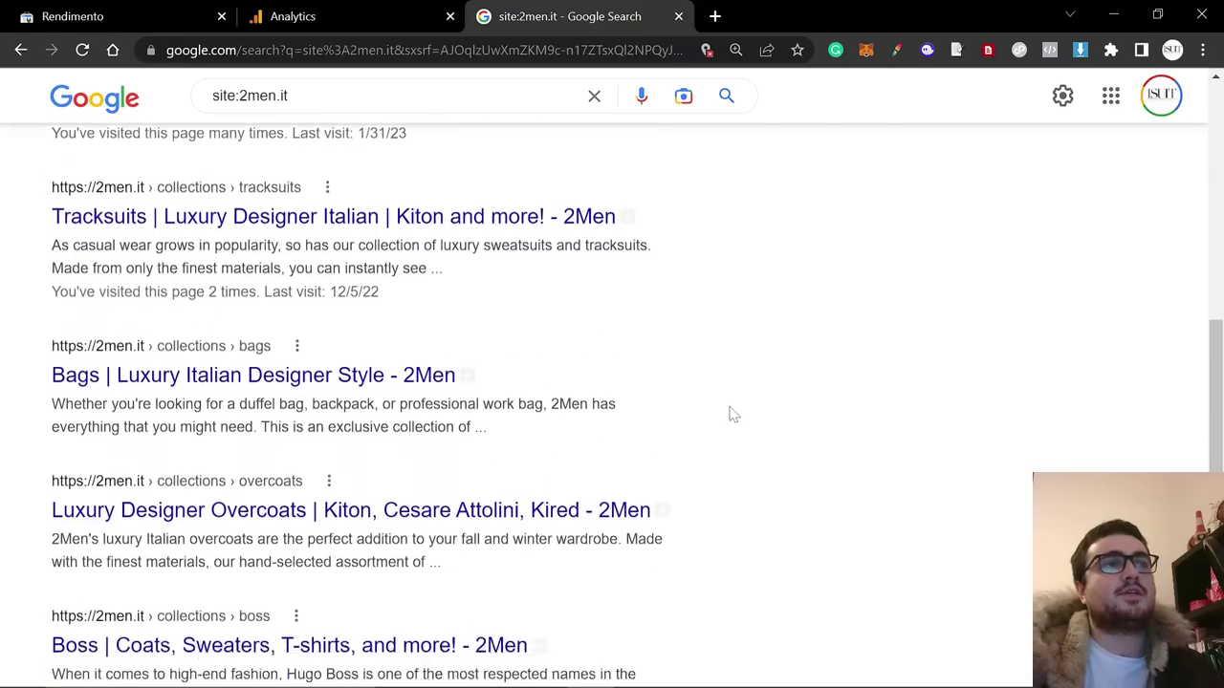
scroll(727, 413, down, 5)
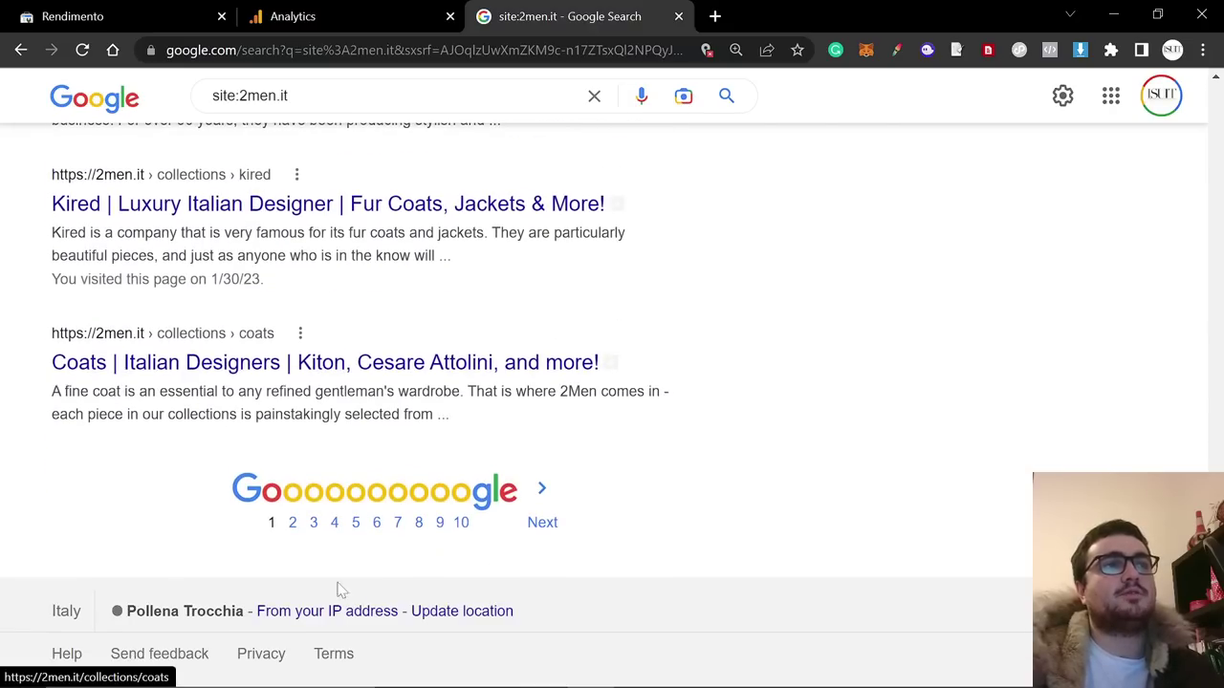
click(290, 502)
Scroll through page 2 and bring up page 3 of the results.
scroll(293, 436, down, 3)
scroll(290, 406, down, 7)
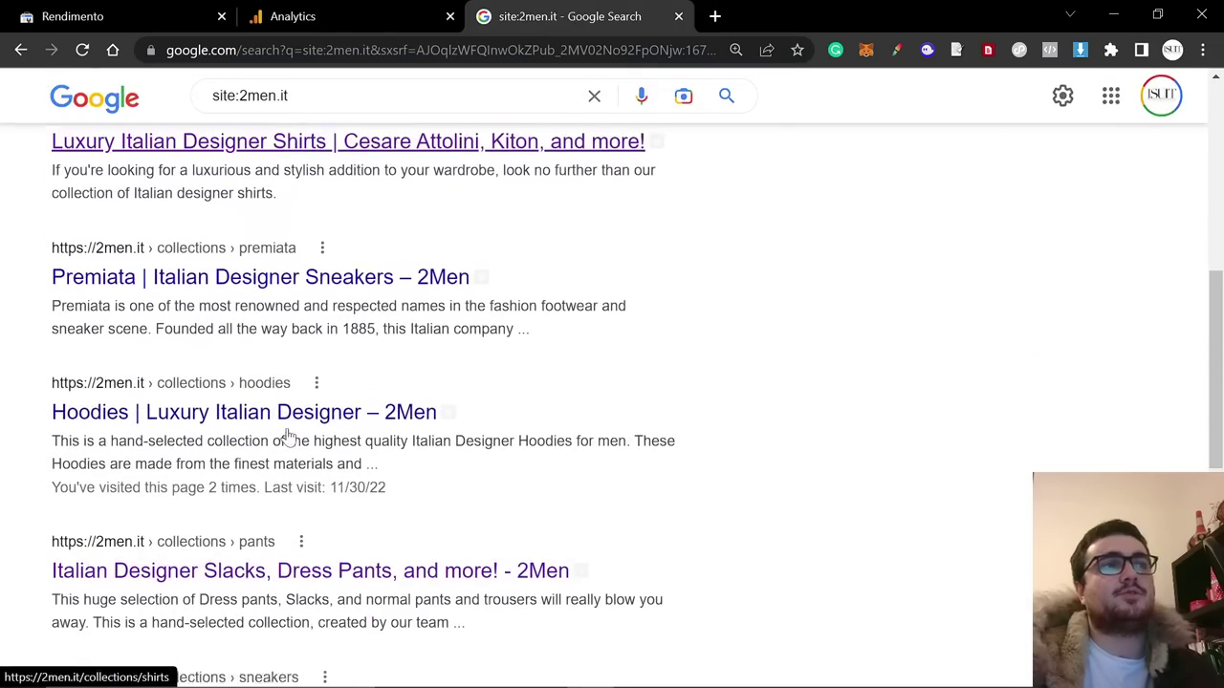
scroll(290, 406, down, 2)
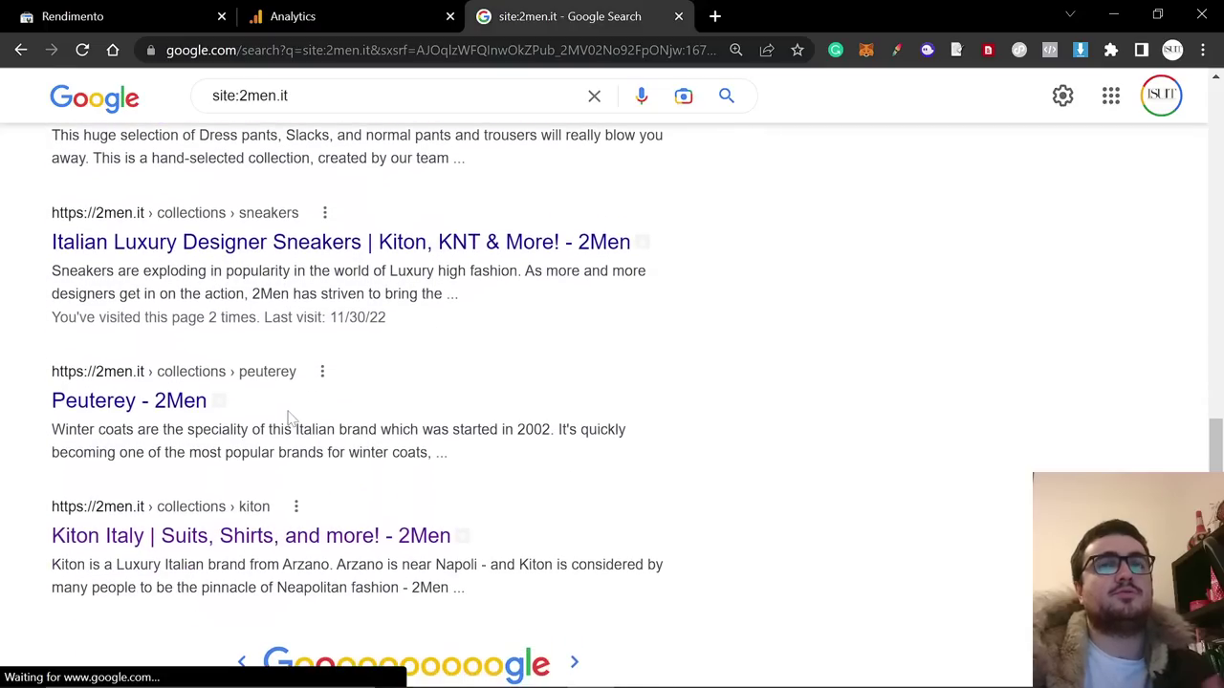
scroll(290, 471, down, 1)
click(346, 602)
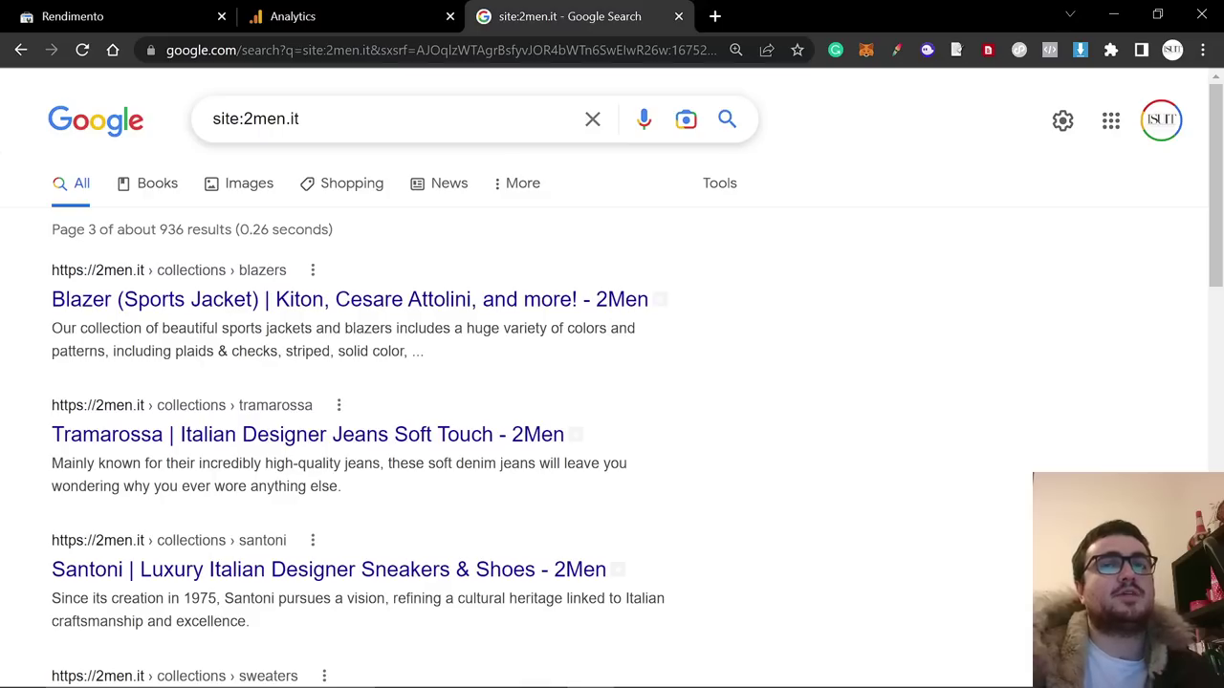
scroll(446, 469, down, 1)
scroll(445, 470, up, 1)
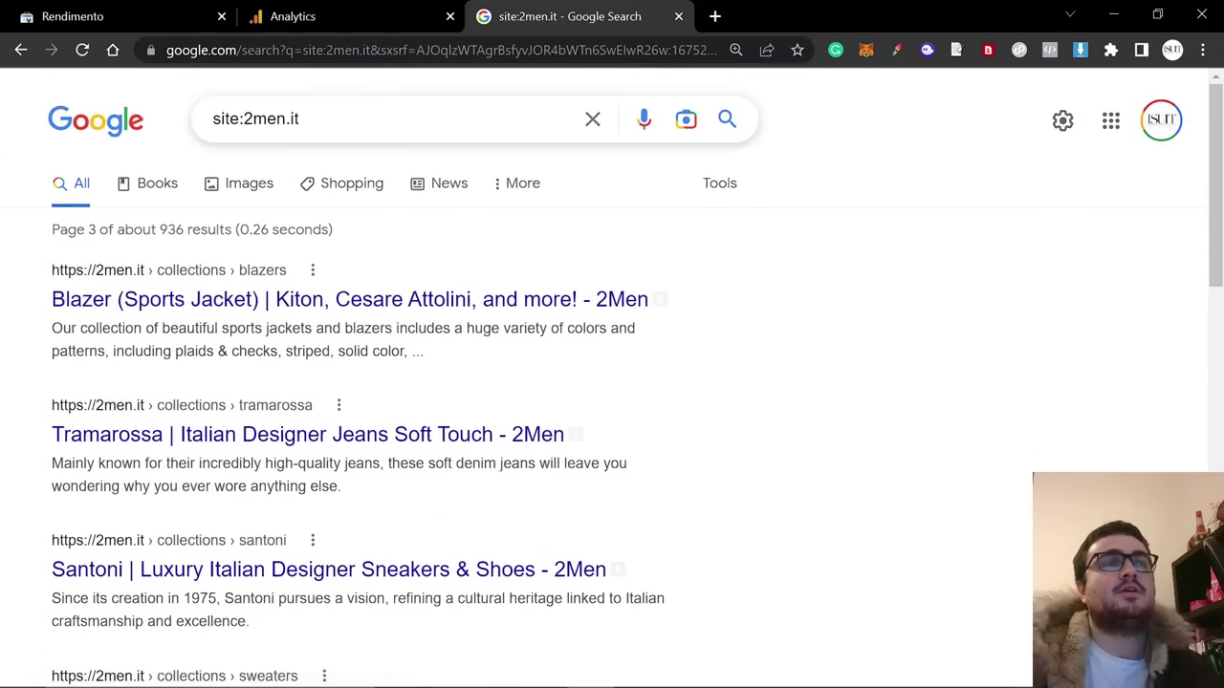
Search site:2men.it/ru and then site:2men.it/de to compare indexed counts.
click(298, 118)
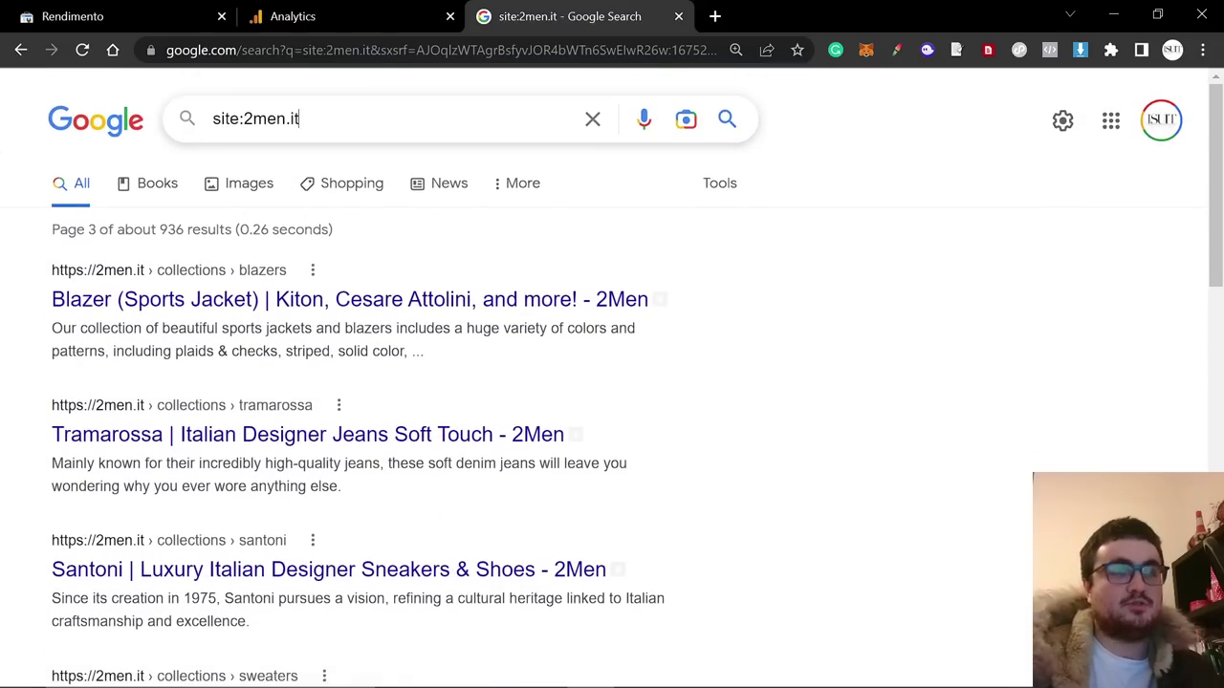
text(/ru)
key(Return)
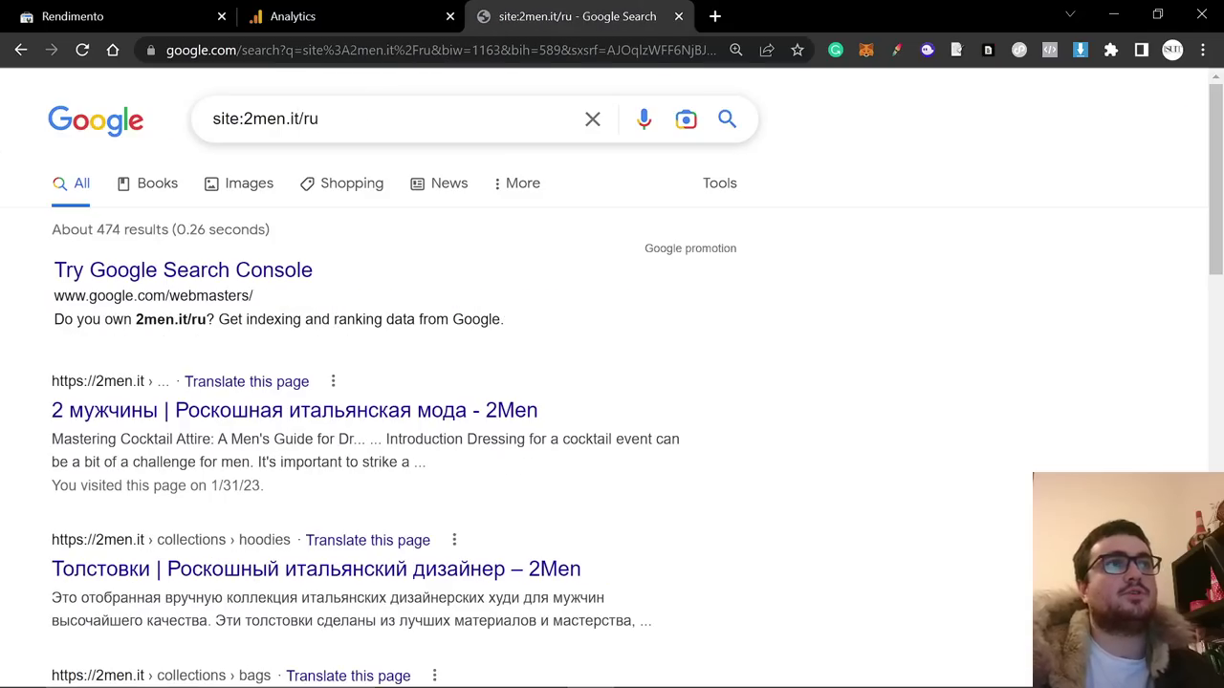
click(319, 118)
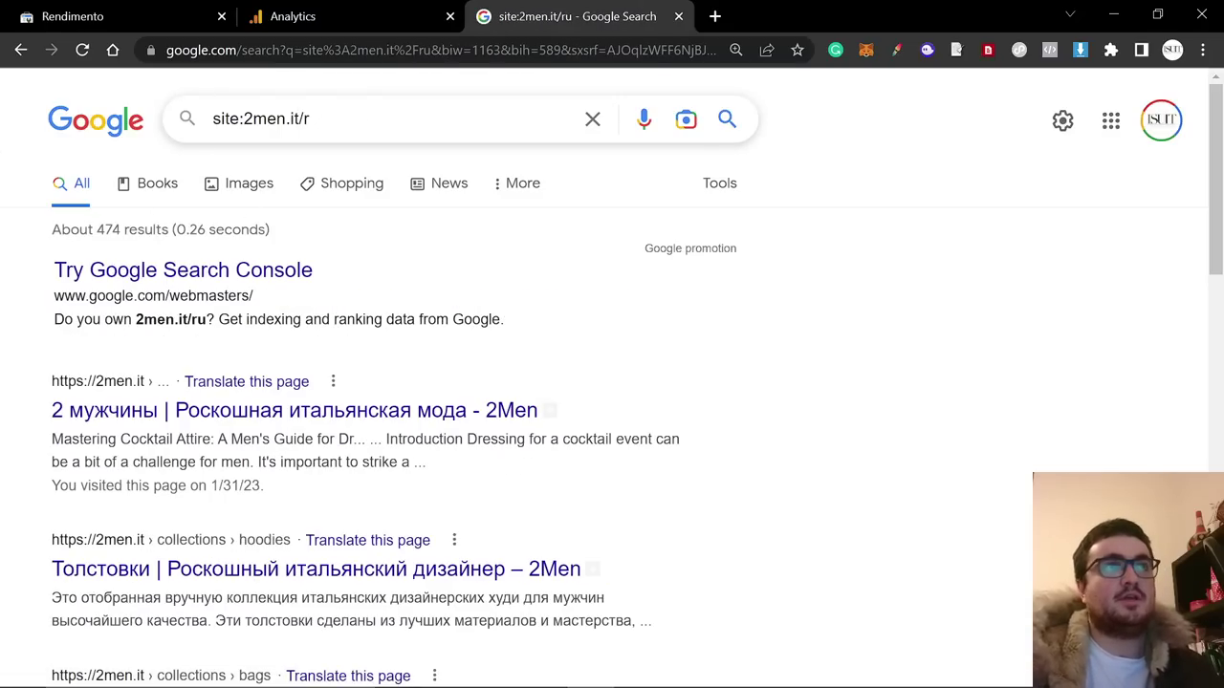
text(de)
key(Return)
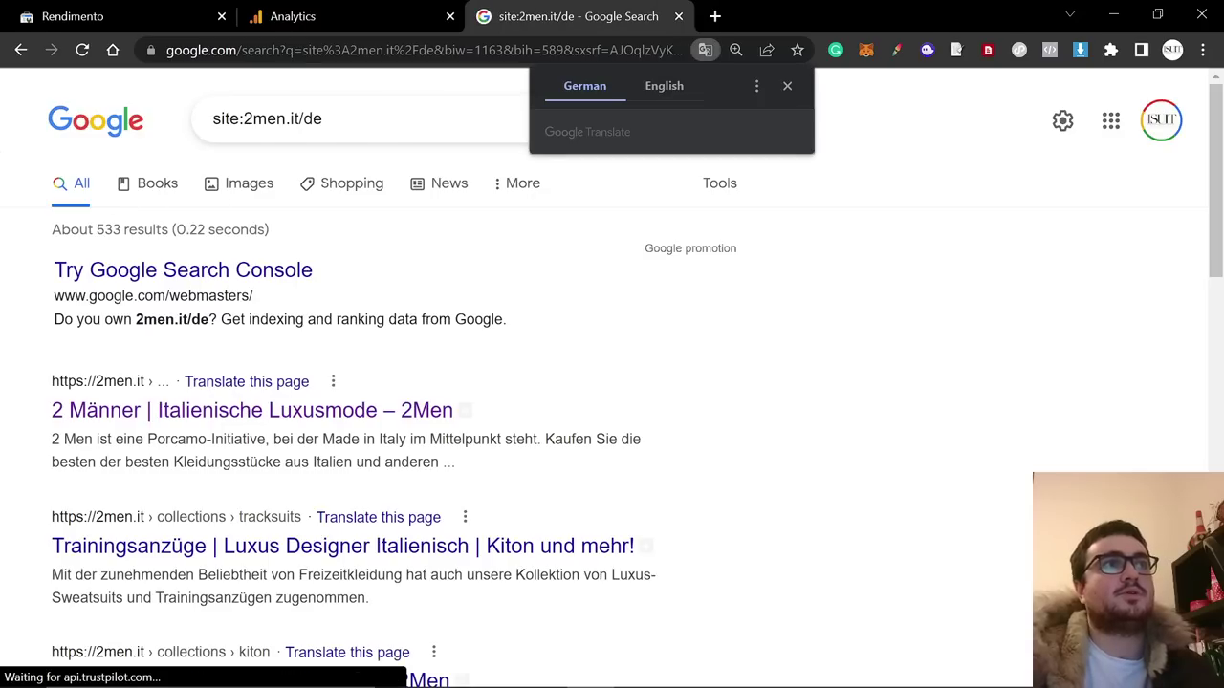
Re-run site:2men.it/ for the whole site (937 results), then return to Search Console.
click(325, 119)
key(BackSpace)
key(BackSpace)
key(Return)
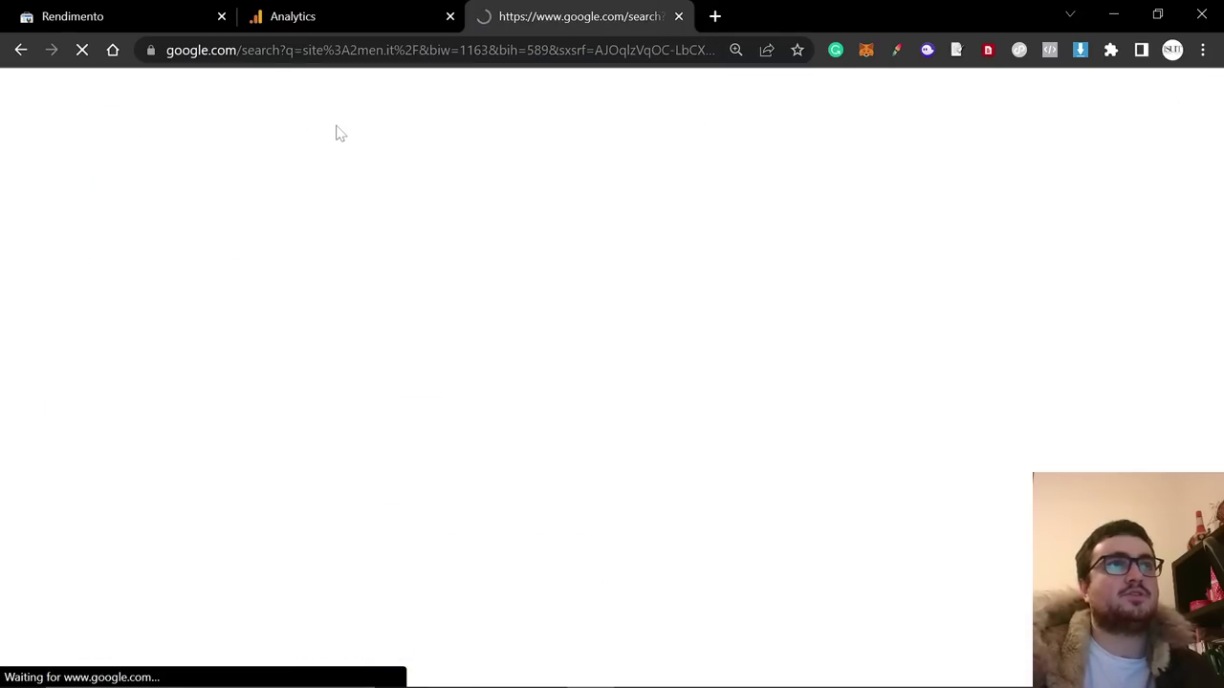
scroll(214, 267, down, 4)
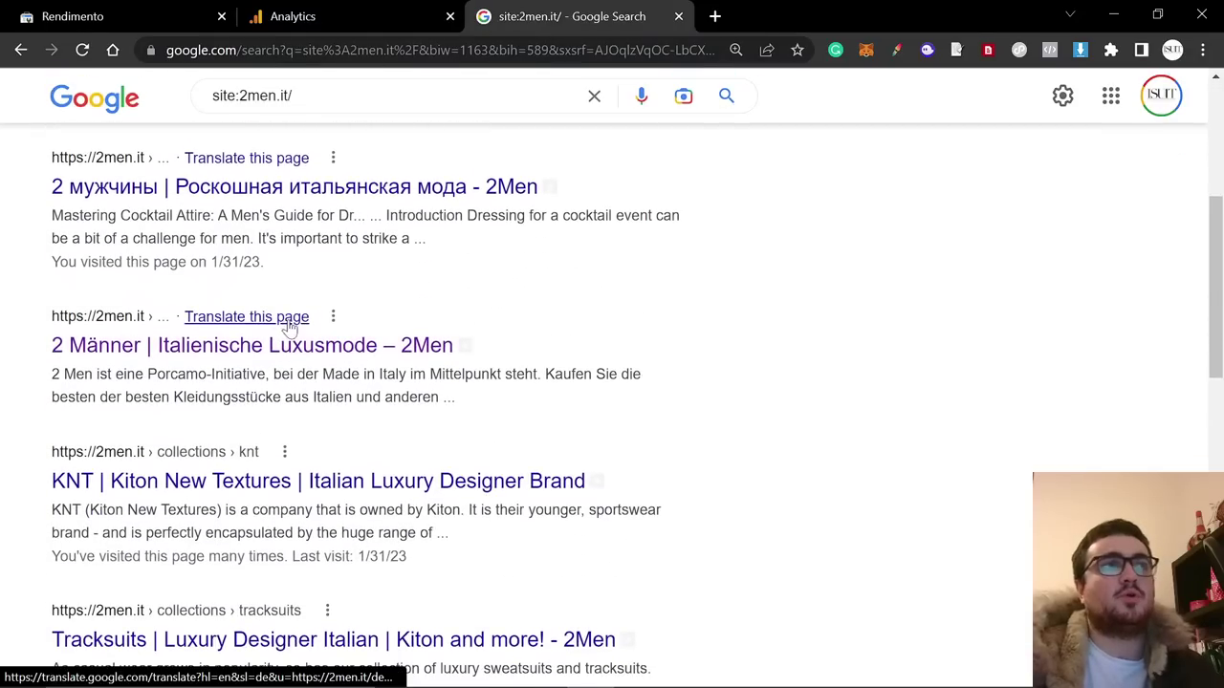
scroll(341, 343, up, 4)
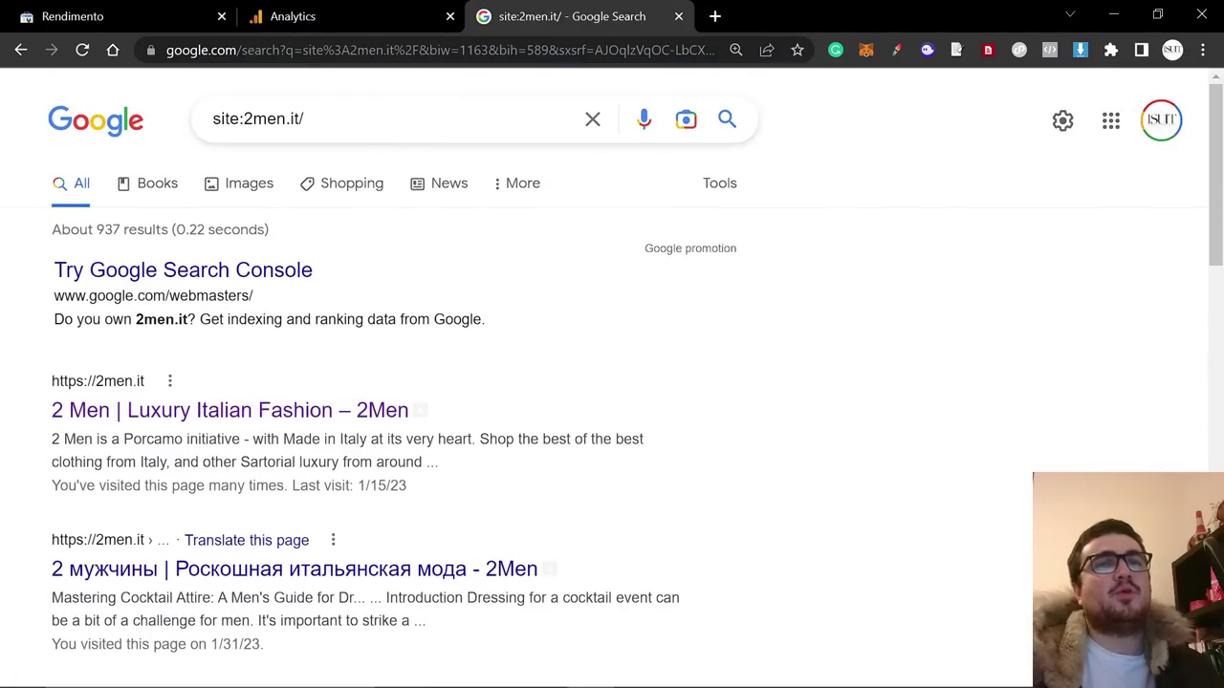
double_click(110, 229)
click(366, 243)
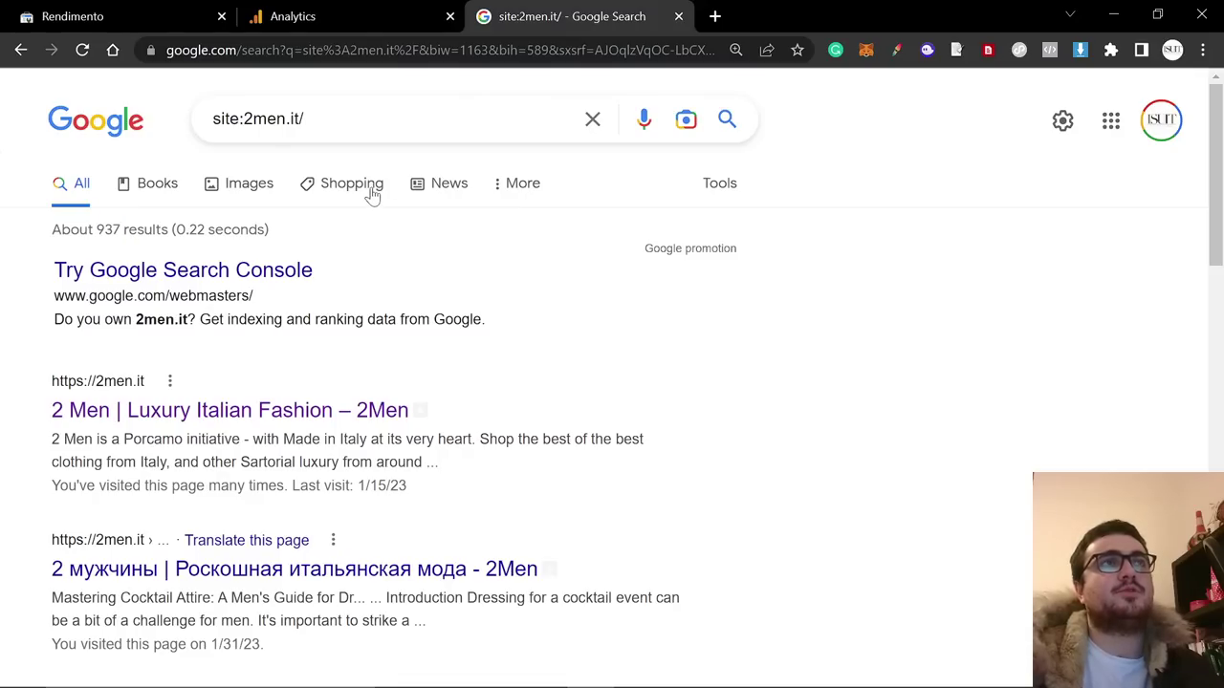
click(218, 17)
Add a Pagina filter for URLs not containing 'billion' to the performance report.
mouse_move(778, 410)
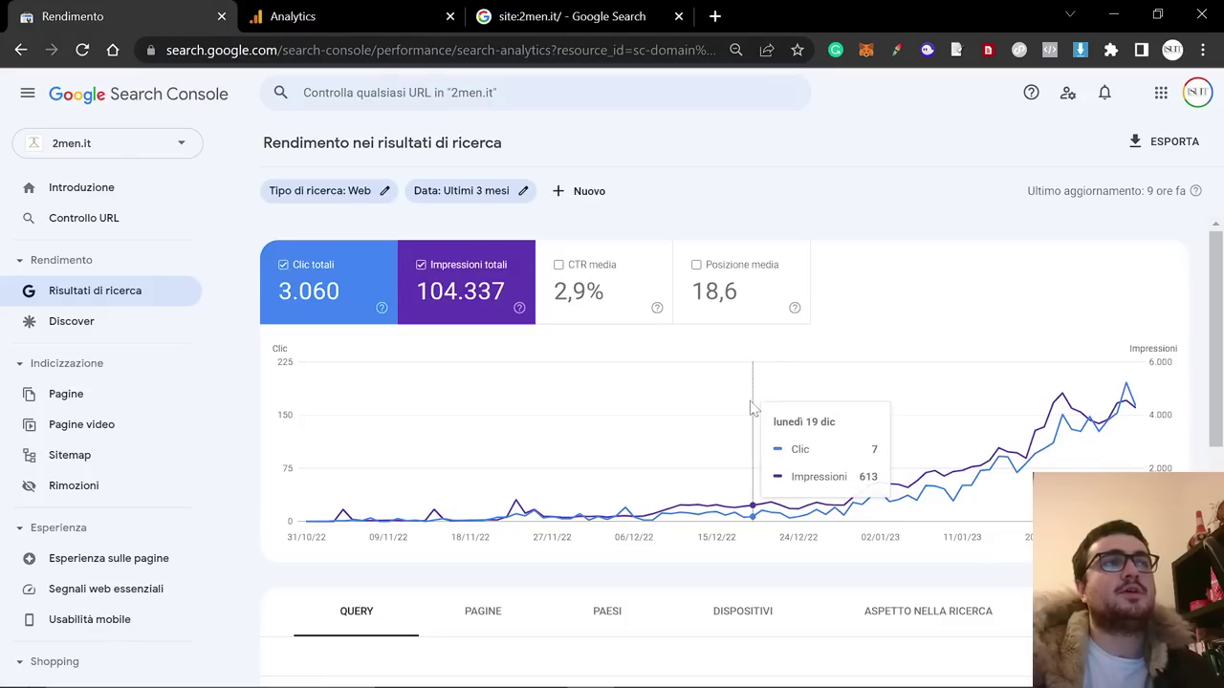
click(597, 203)
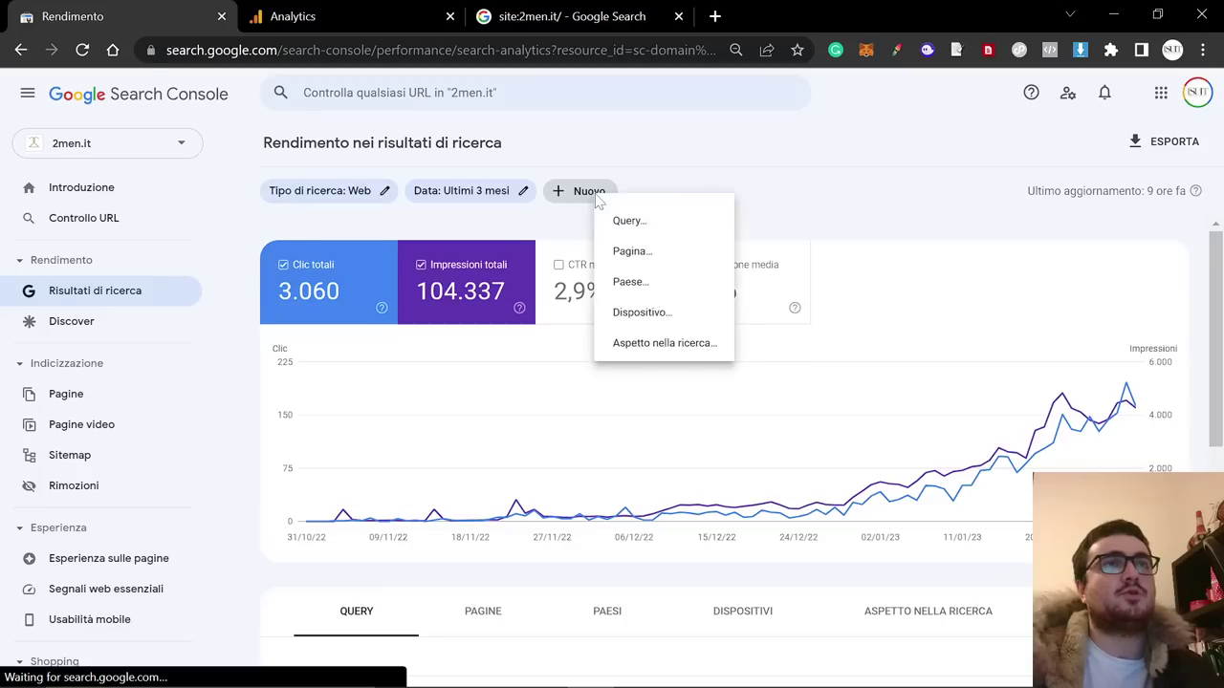
click(659, 266)
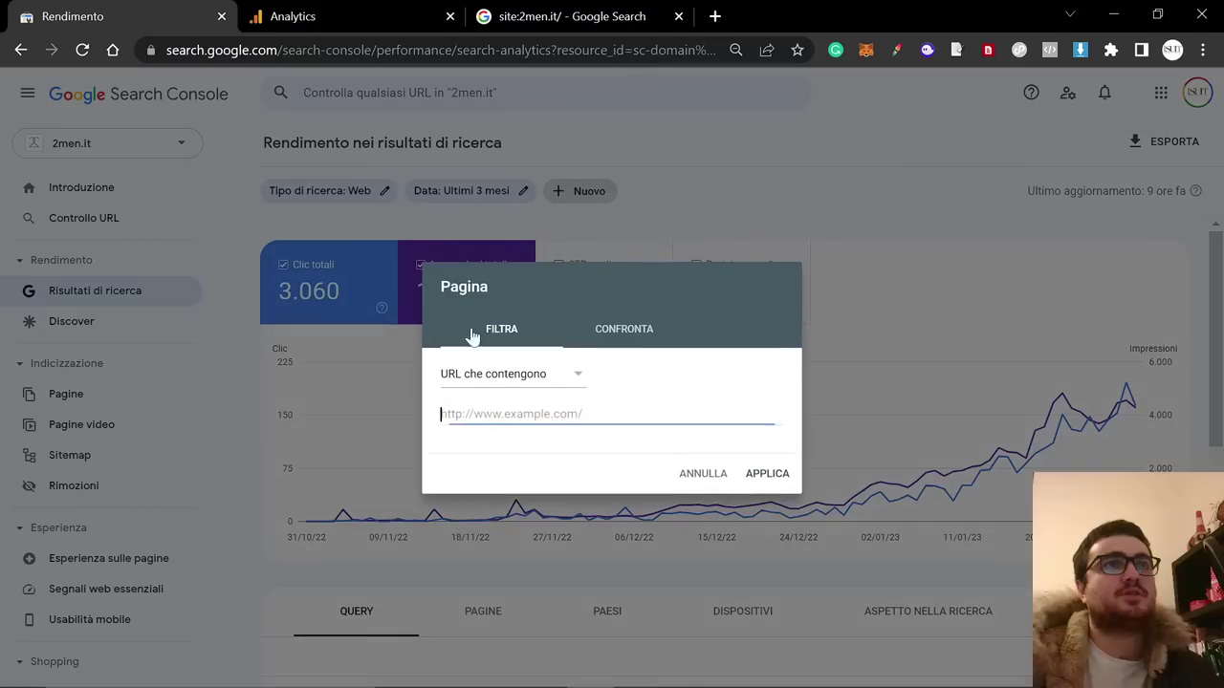
click(502, 385)
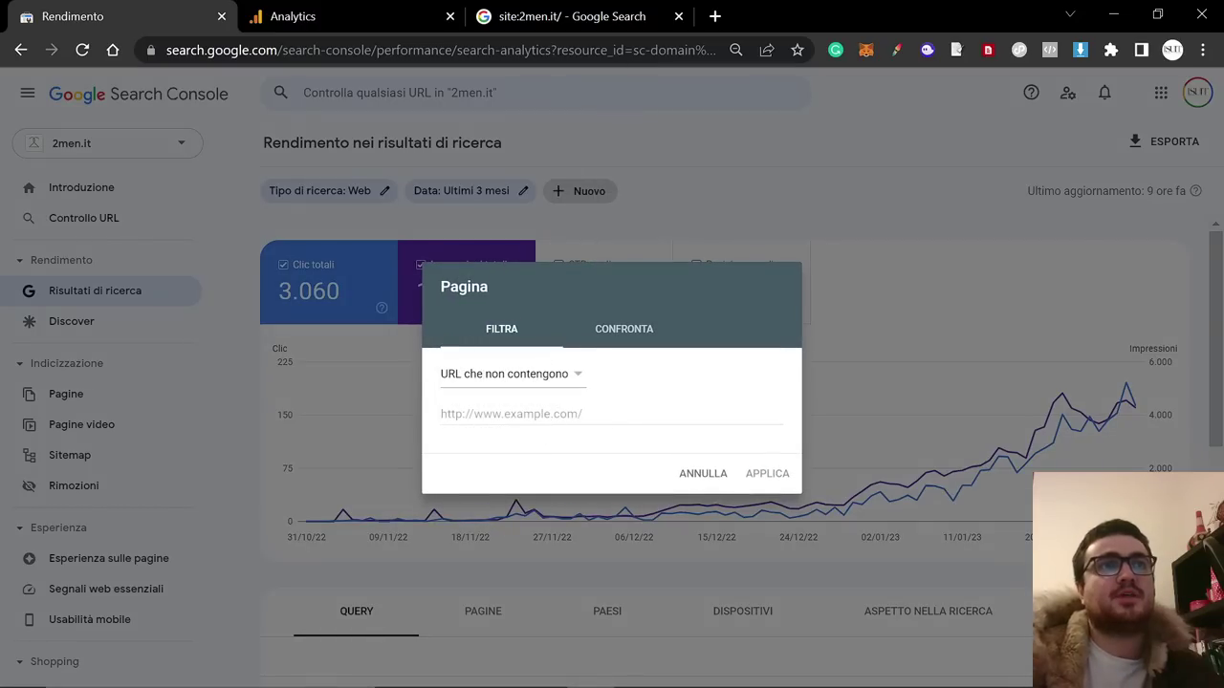
click(546, 406)
text(billioair)
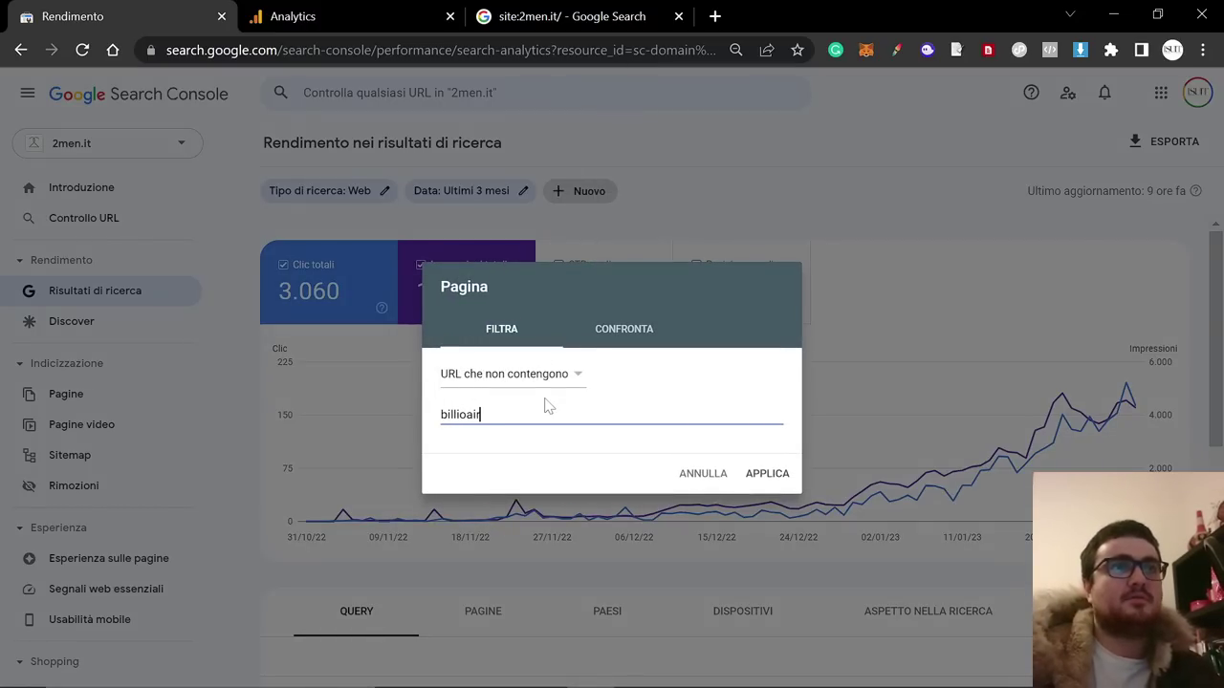
key(BackSpace)
text(n)
key(Return)
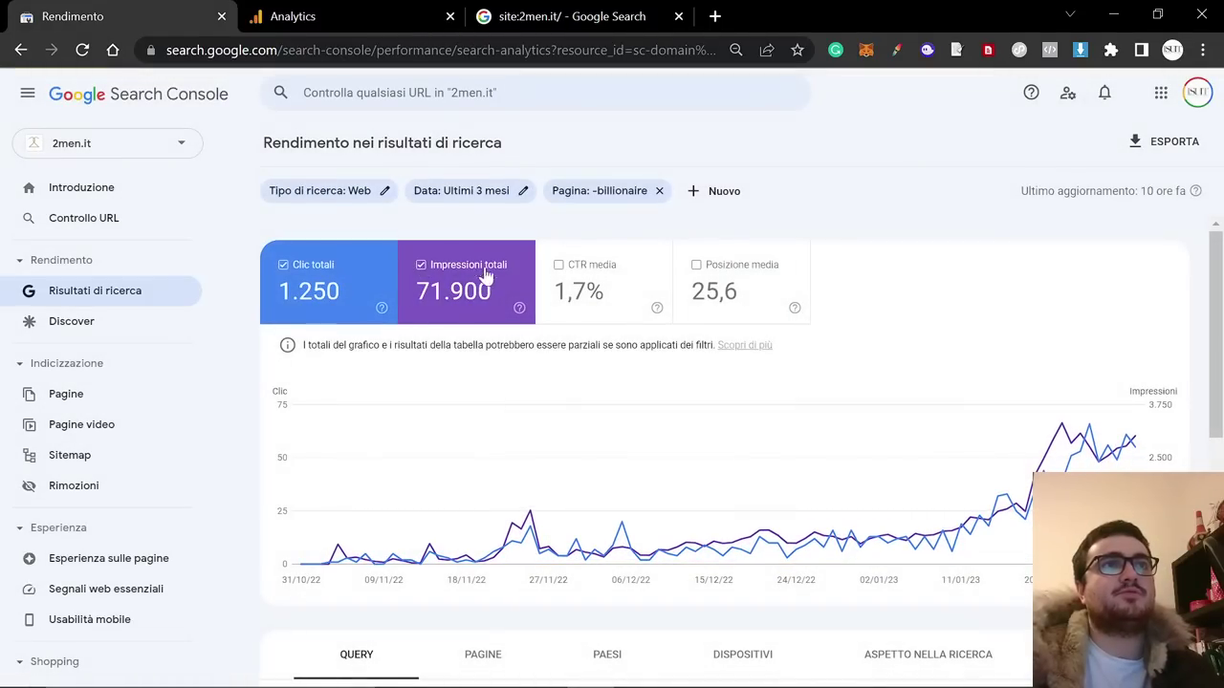
Zoom in on the filtered report showing 1,250 clicks and 71,900 impressions.
scroll(746, 394, down, 2)
scroll(724, 421, up, 2)
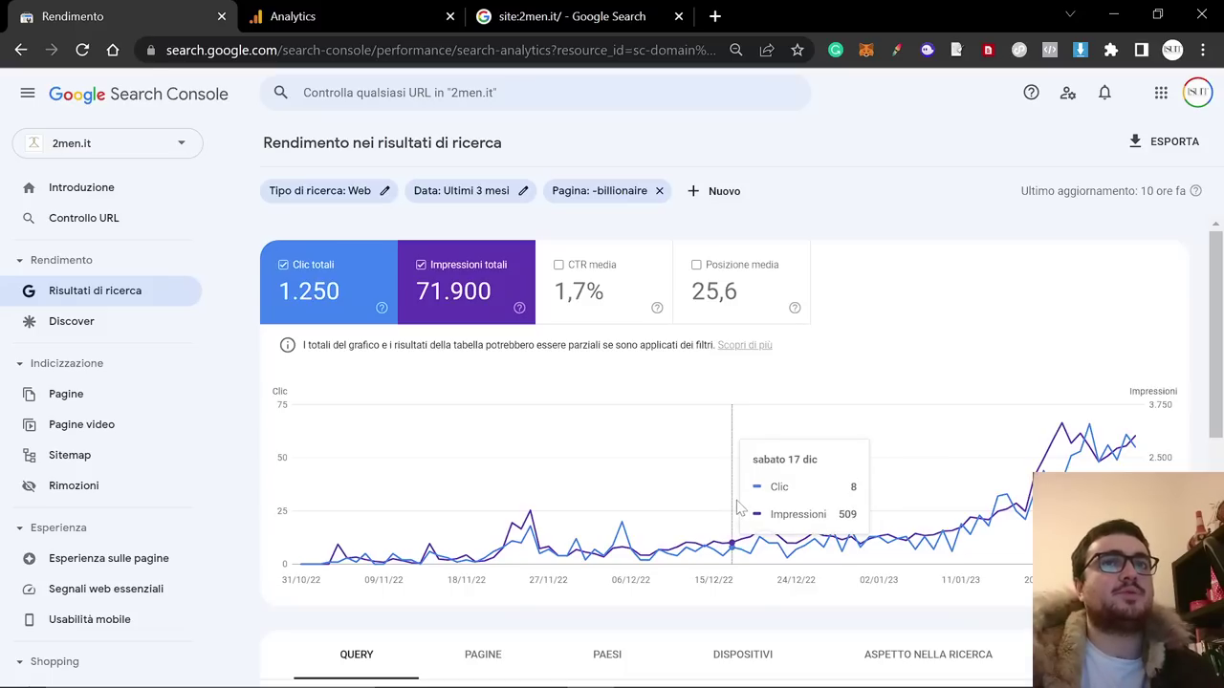
key(ctrl+plus)
key(ctrl+plus)
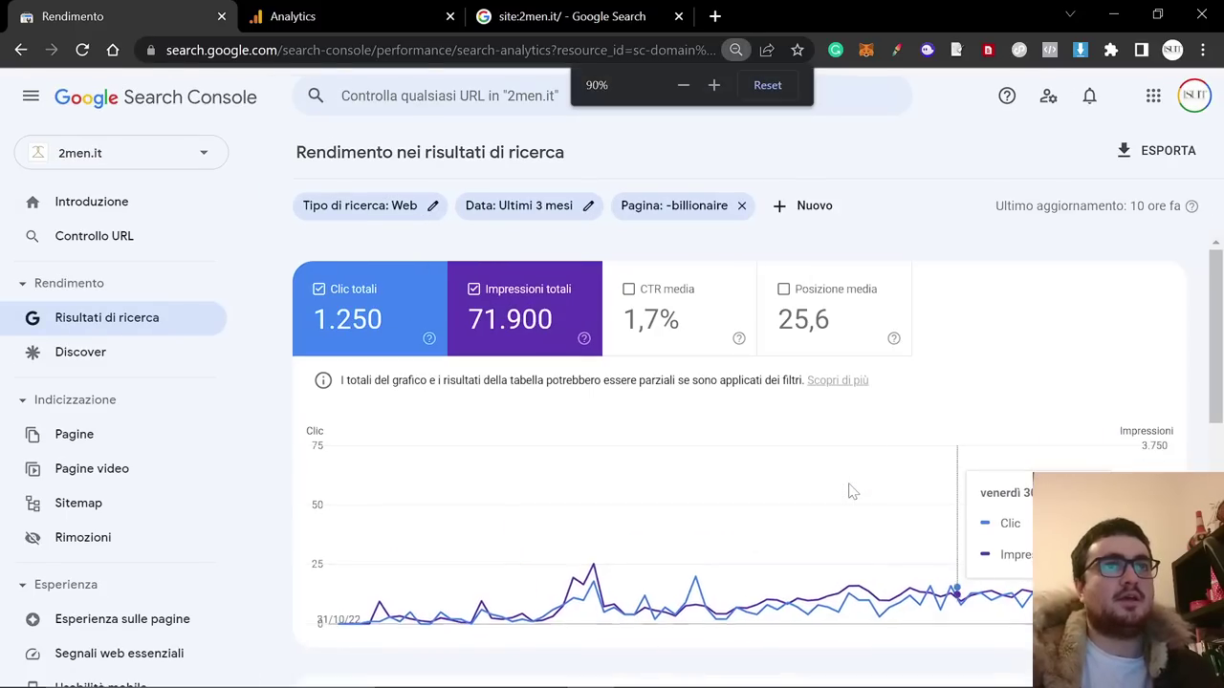
scroll(925, 481, up, 1)
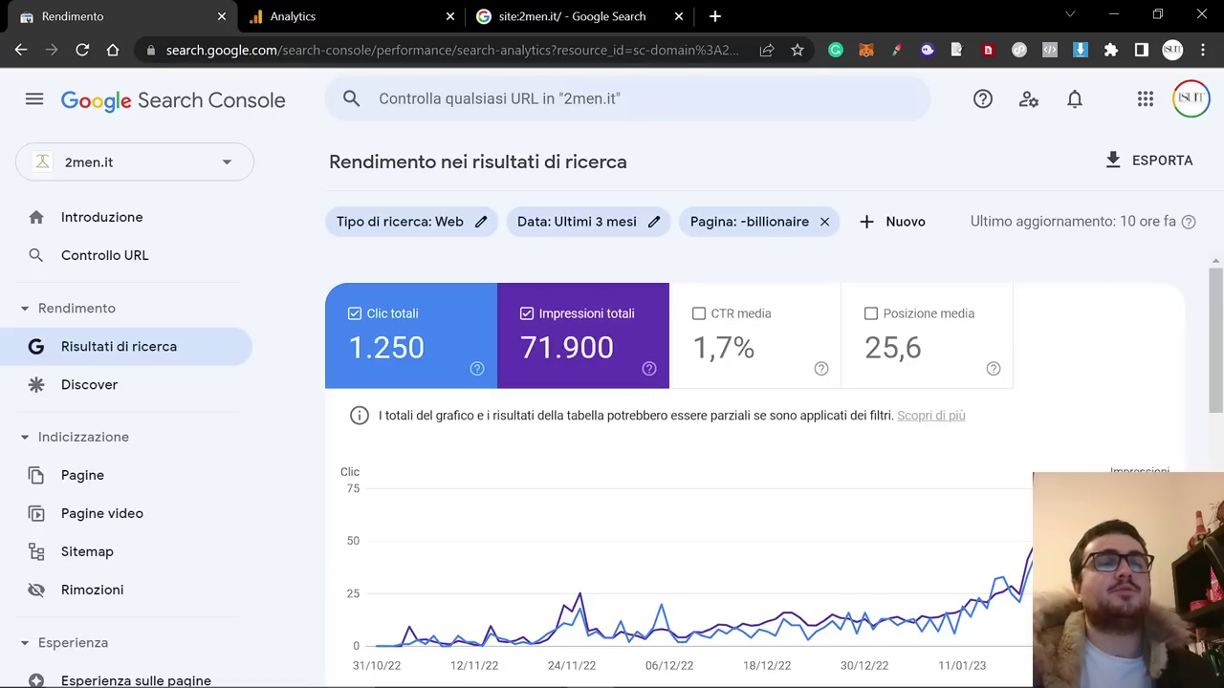
scroll(784, 431, down, 1)
scroll(784, 430, up, 1)
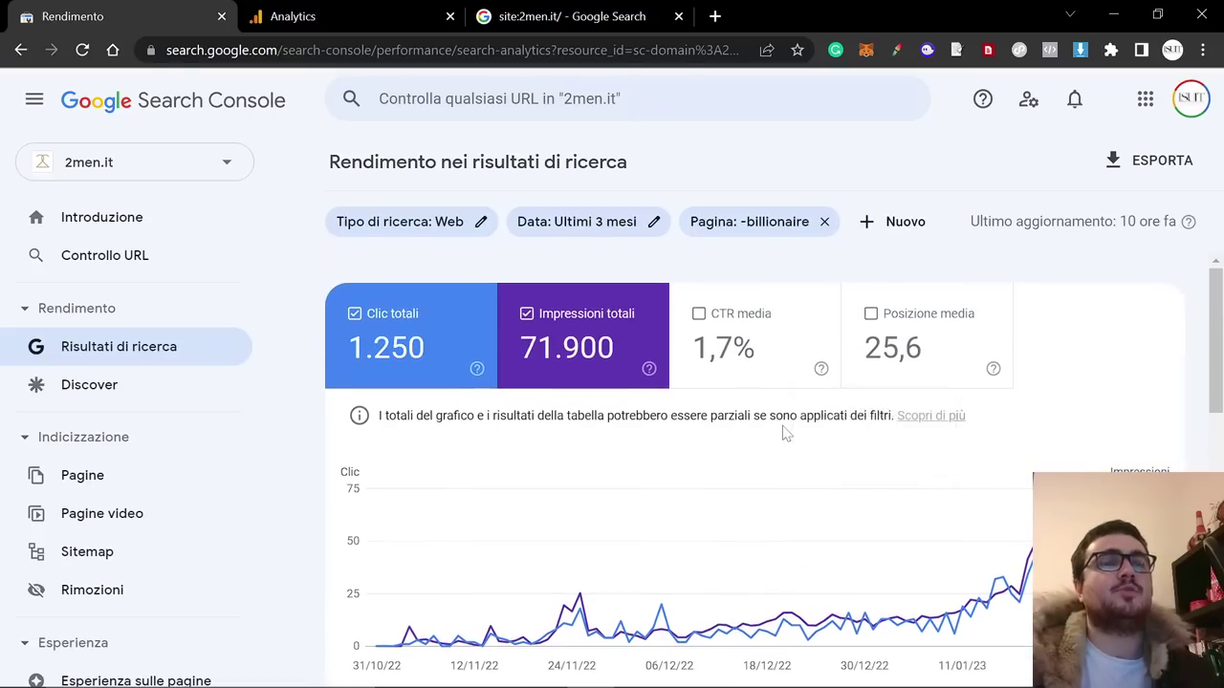
Break results down by country, add average position, and filter to Stati Uniti.
scroll(782, 435, down, 1)
scroll(784, 435, down, 3)
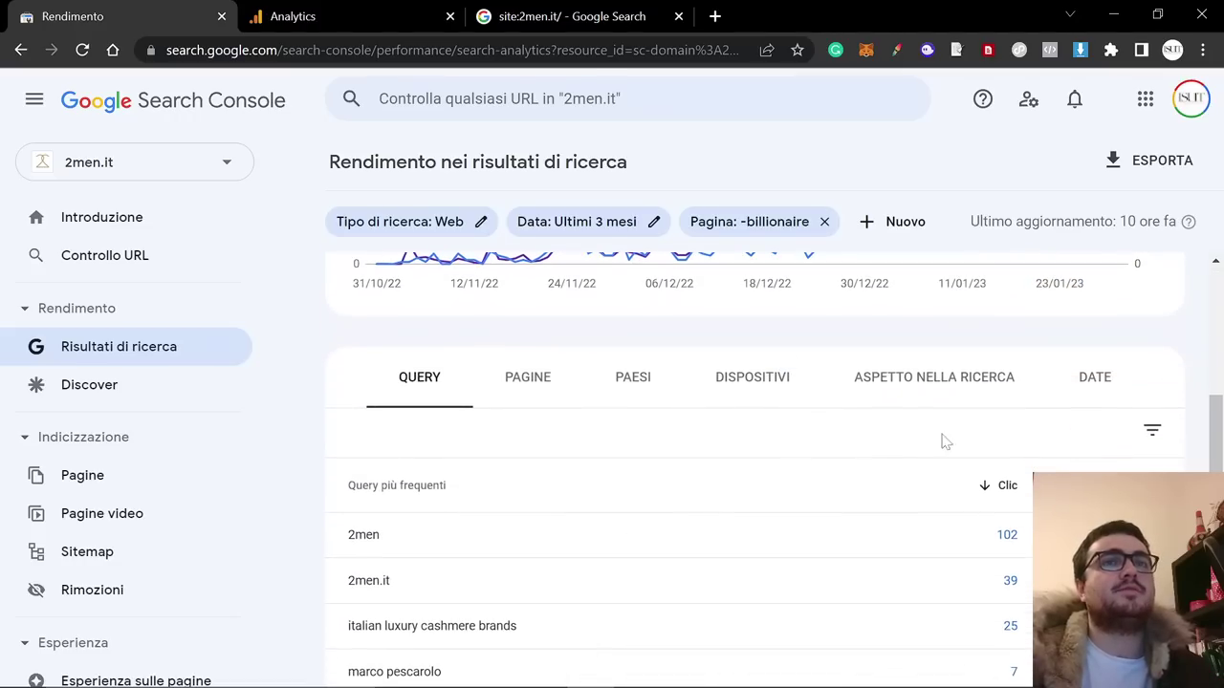
click(639, 392)
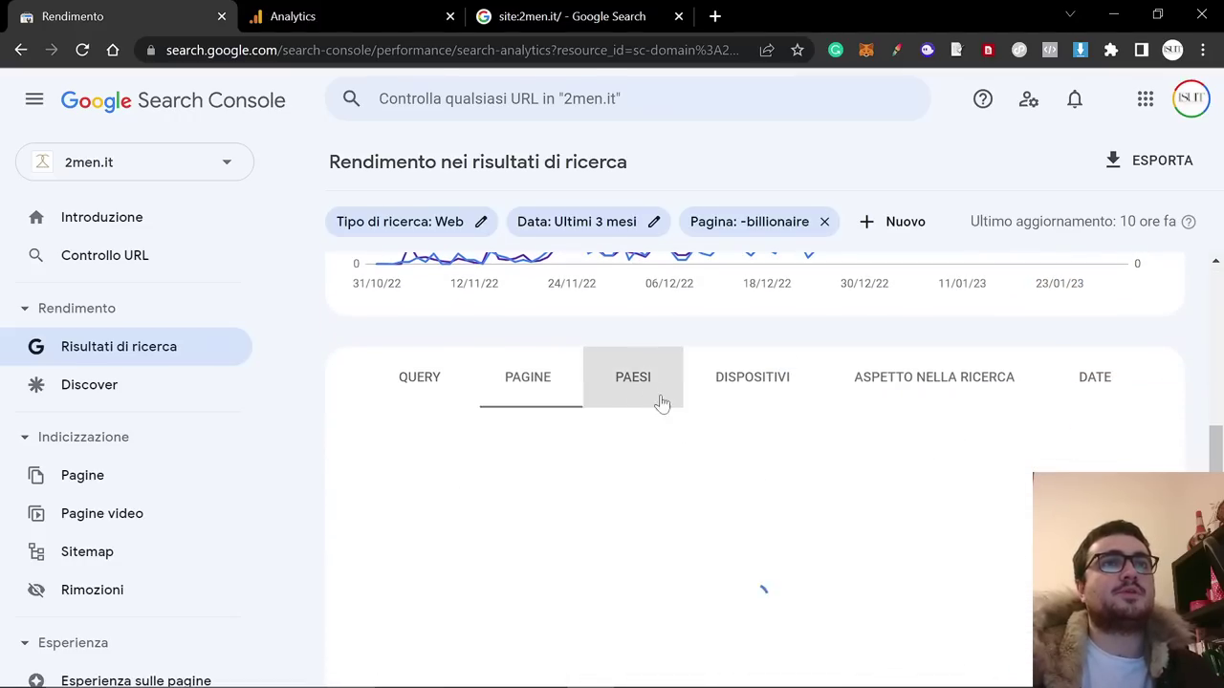
scroll(732, 347, down, 1)
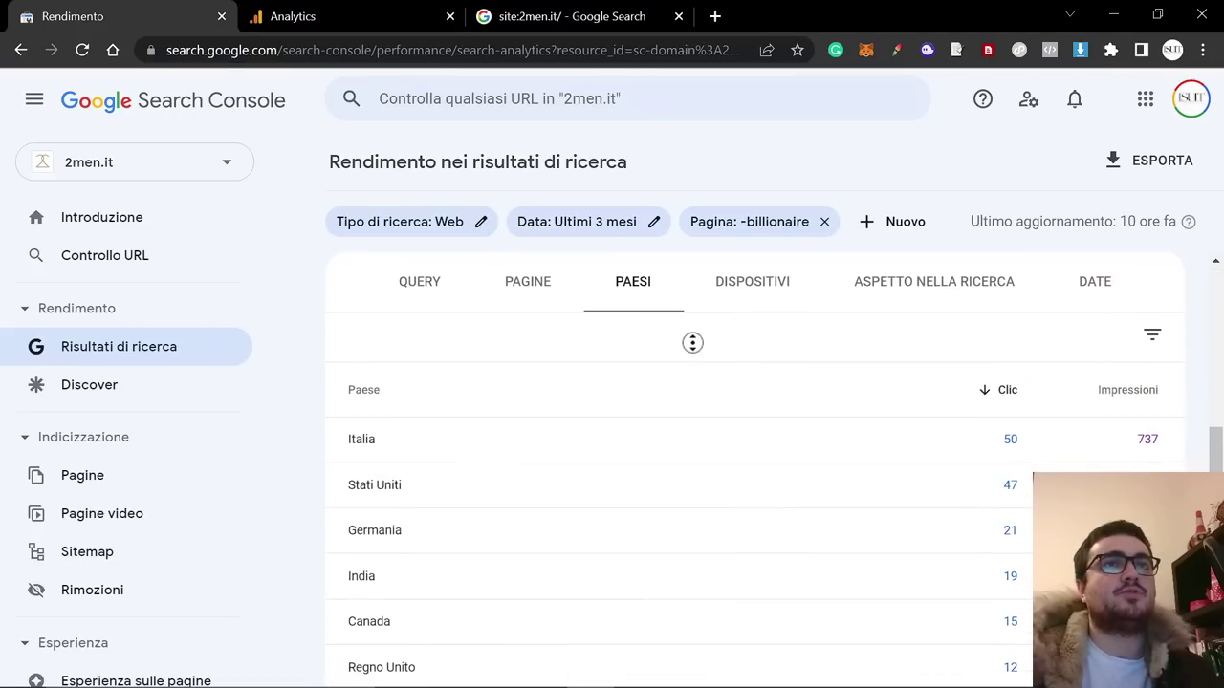
scroll(787, 375, up, 4)
scroll(770, 378, up, 1)
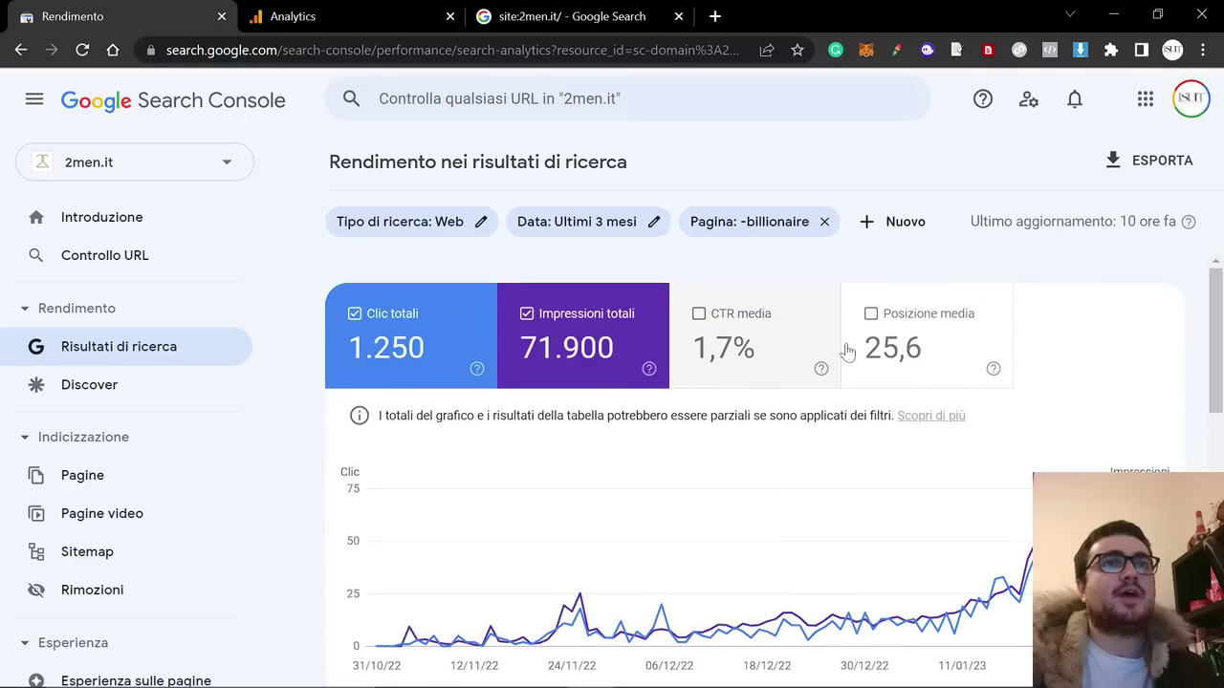
click(878, 351)
scroll(878, 363, down, 2)
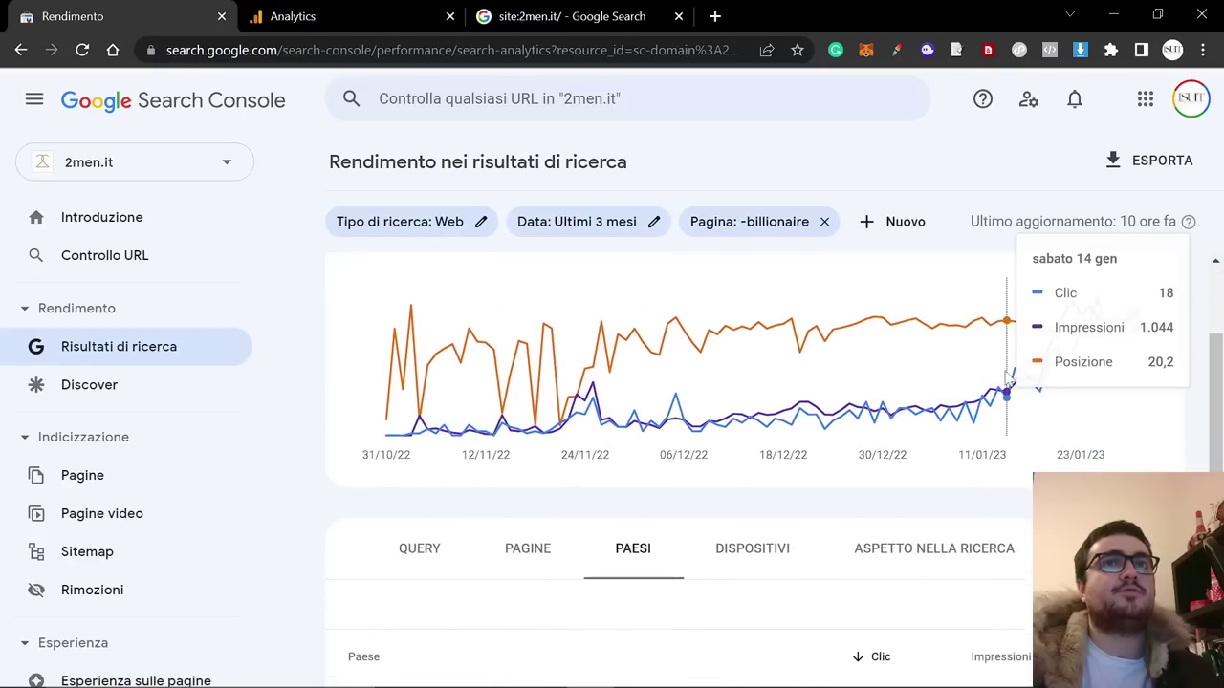
scroll(1003, 392, down, 3)
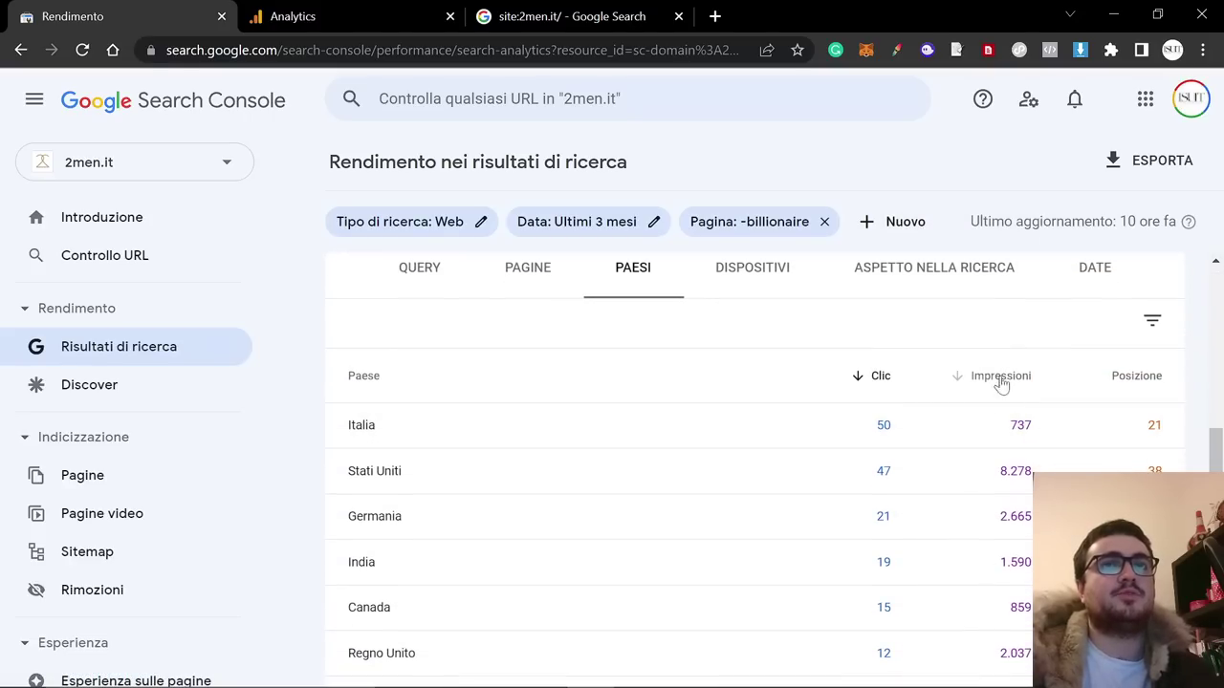
click(768, 472)
Plot average position on the US trend chart alongside clicks and impressions.
scroll(446, 484, down, 3)
scroll(765, 430, up, 2)
scroll(1093, 402, down, 1)
scroll(1093, 402, up, 3)
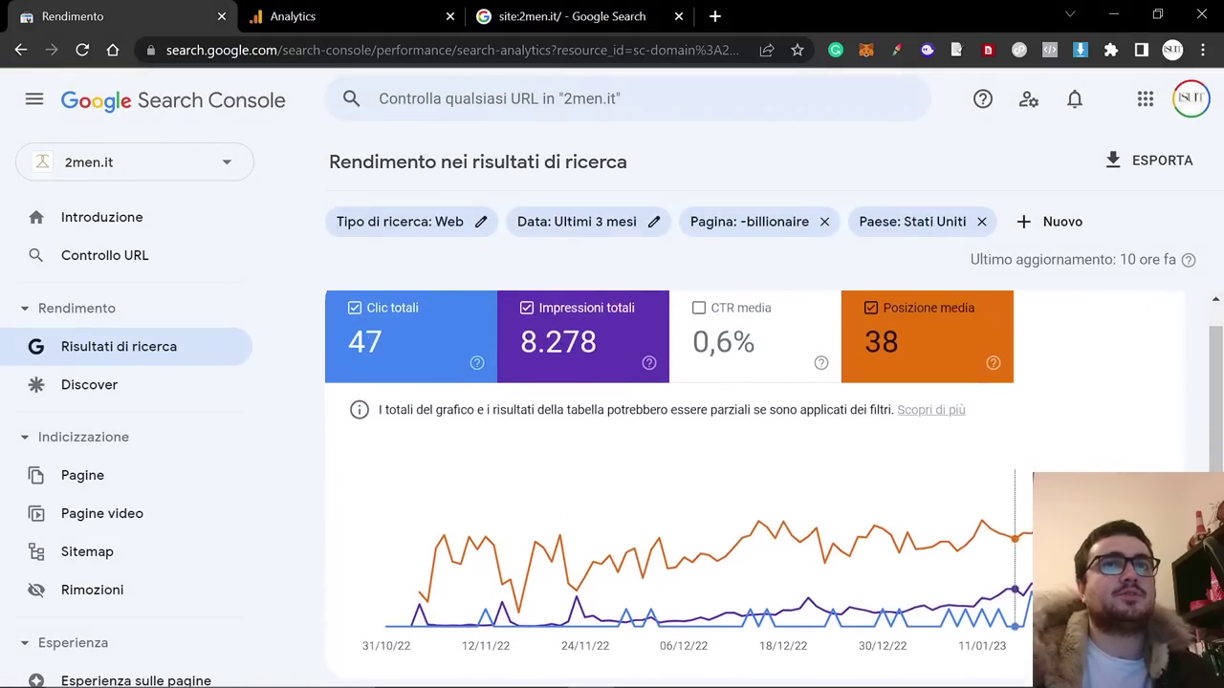
scroll(1016, 499, down, 1)
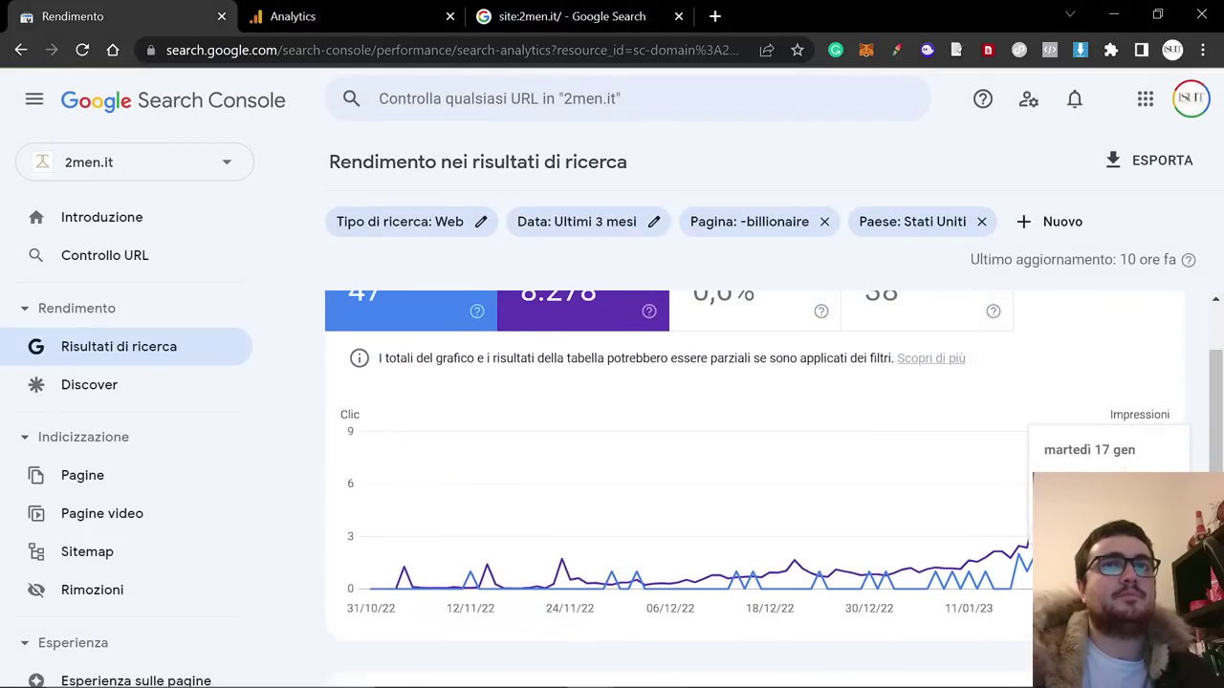
scroll(850, 500, up, 1)
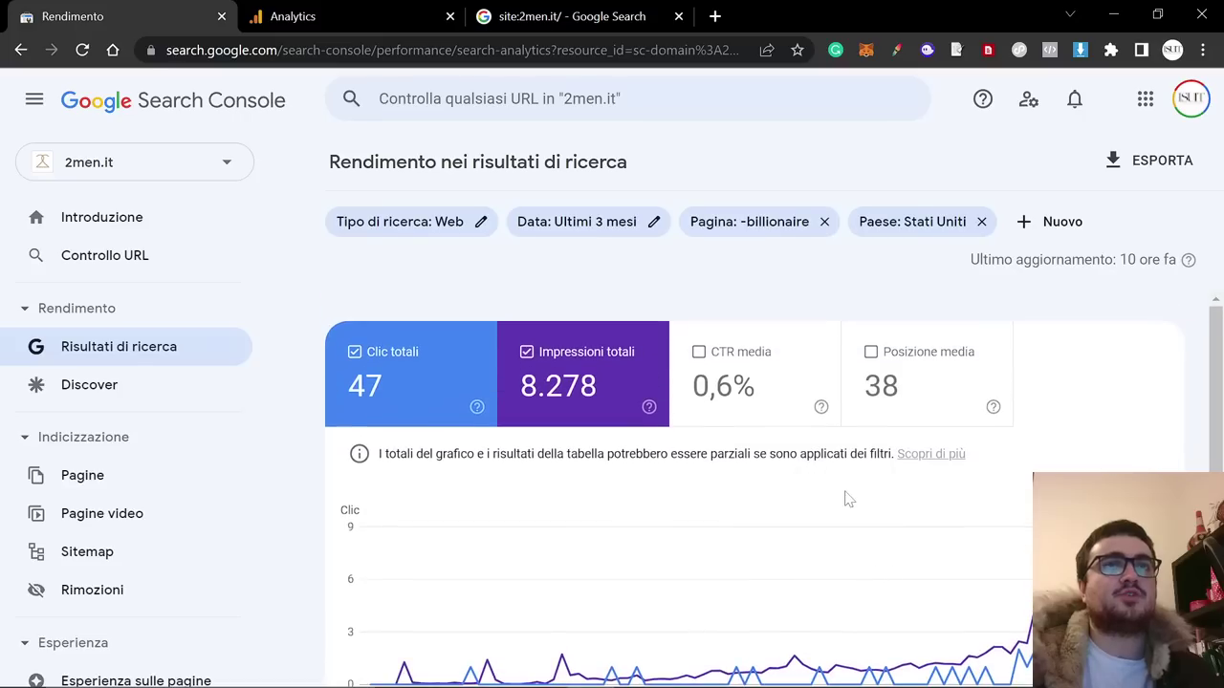
scroll(868, 508, down, 1)
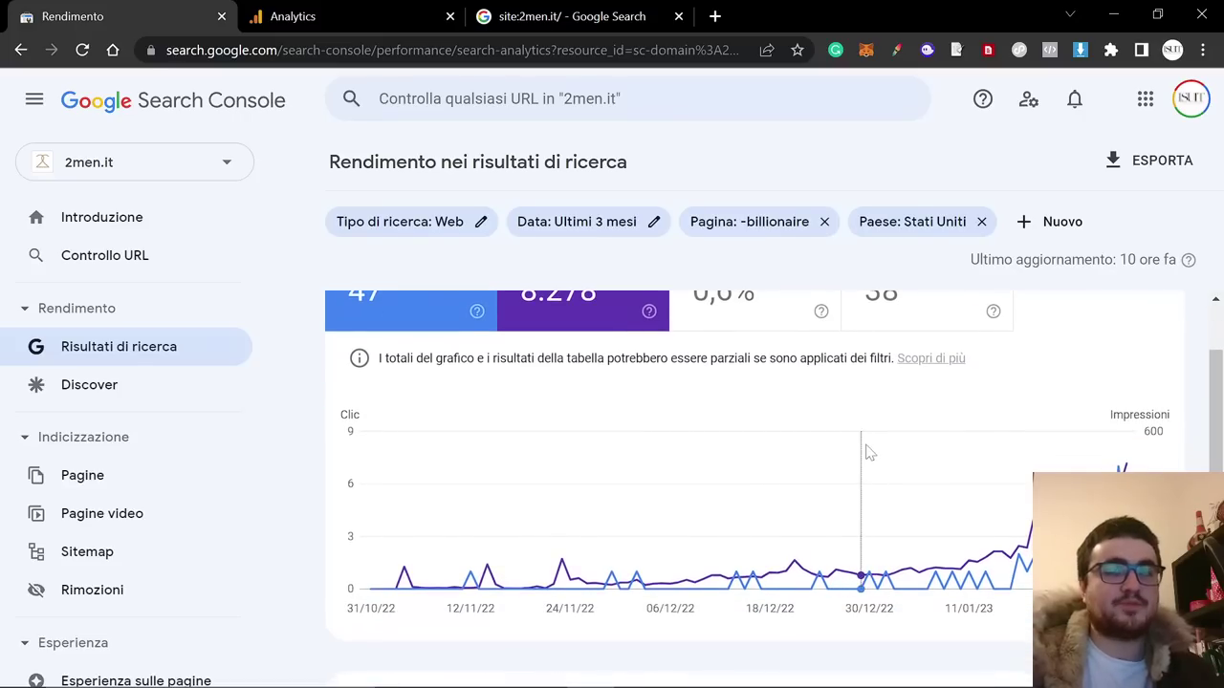
scroll(868, 450, up, 1)
click(915, 399)
List the top US queries, led by '2men' with 7 clicks and 105 impressions.
scroll(514, 564, down, 3)
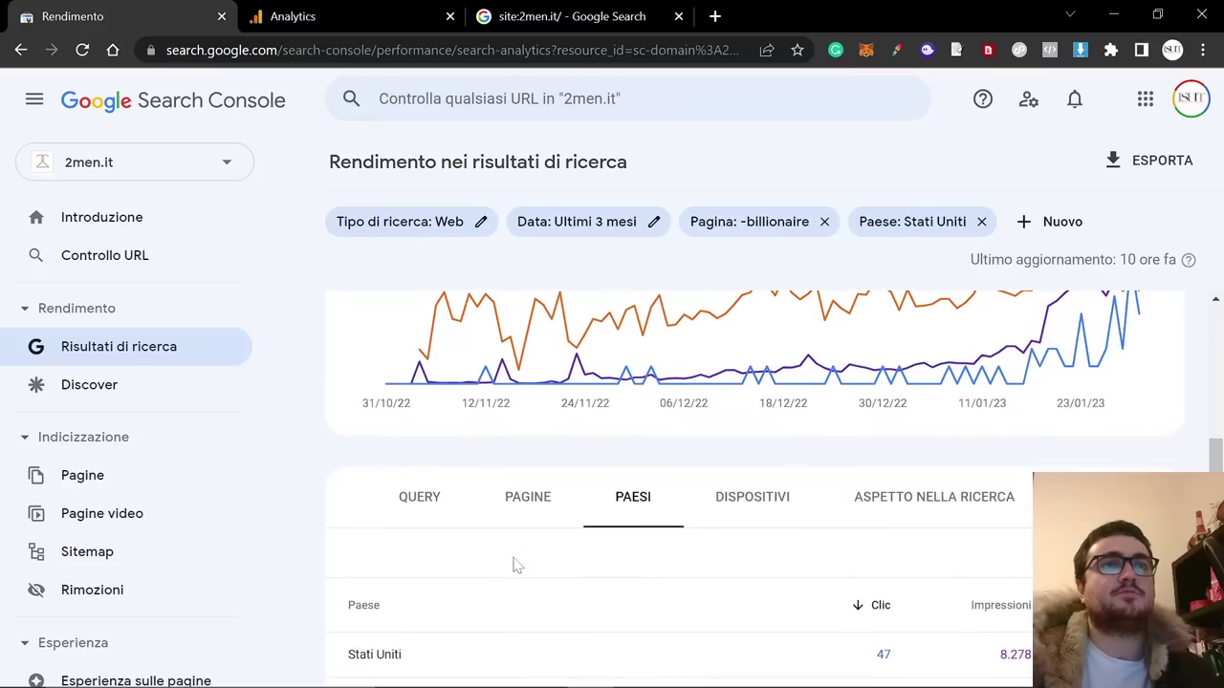
click(440, 497)
scroll(582, 522, down, 1)
scroll(781, 363, up, 4)
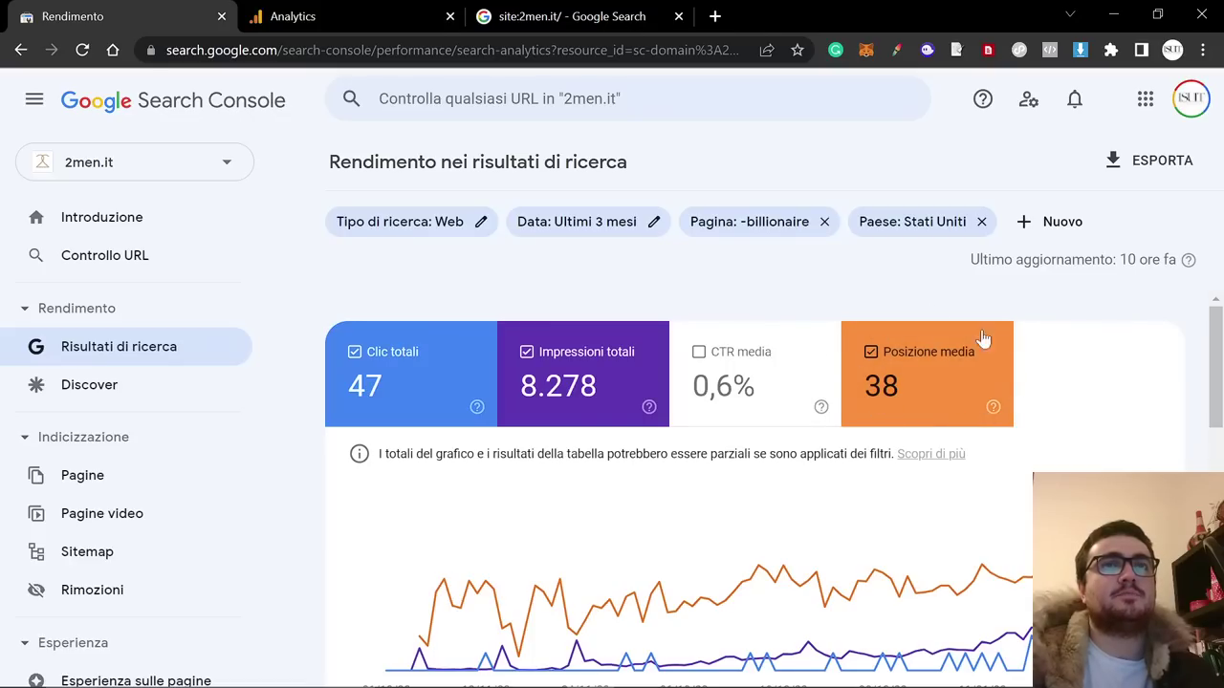
scroll(956, 344, down, 2)
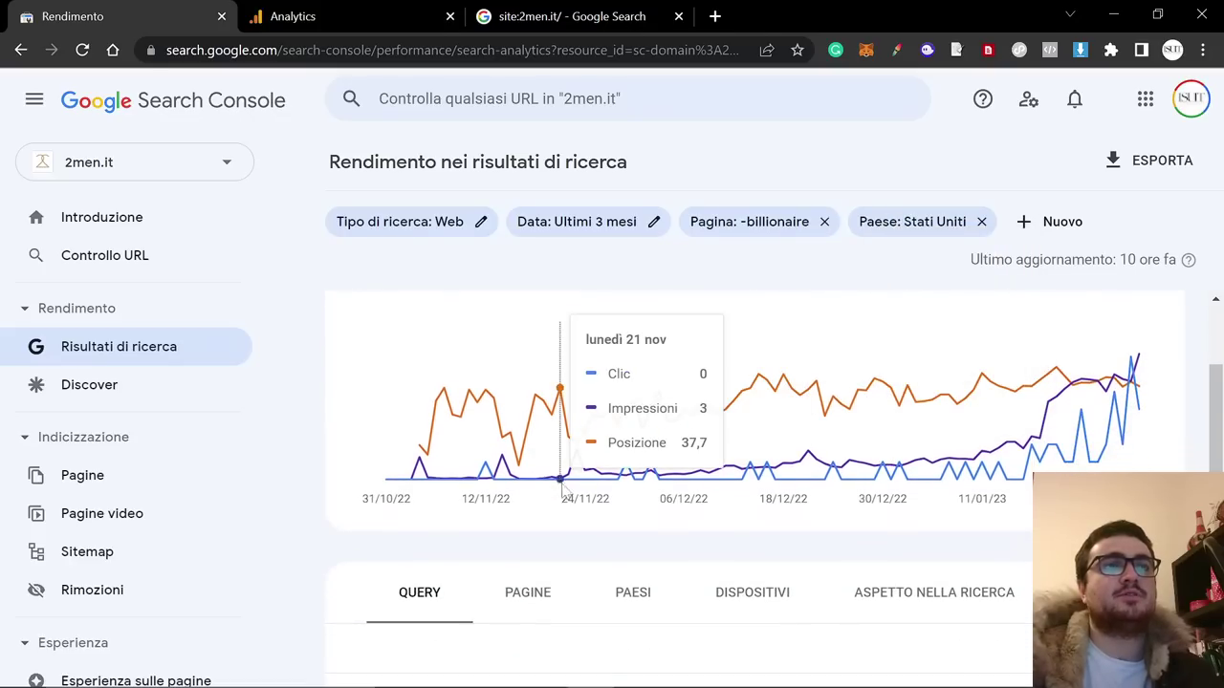
scroll(663, 579, down, 1)
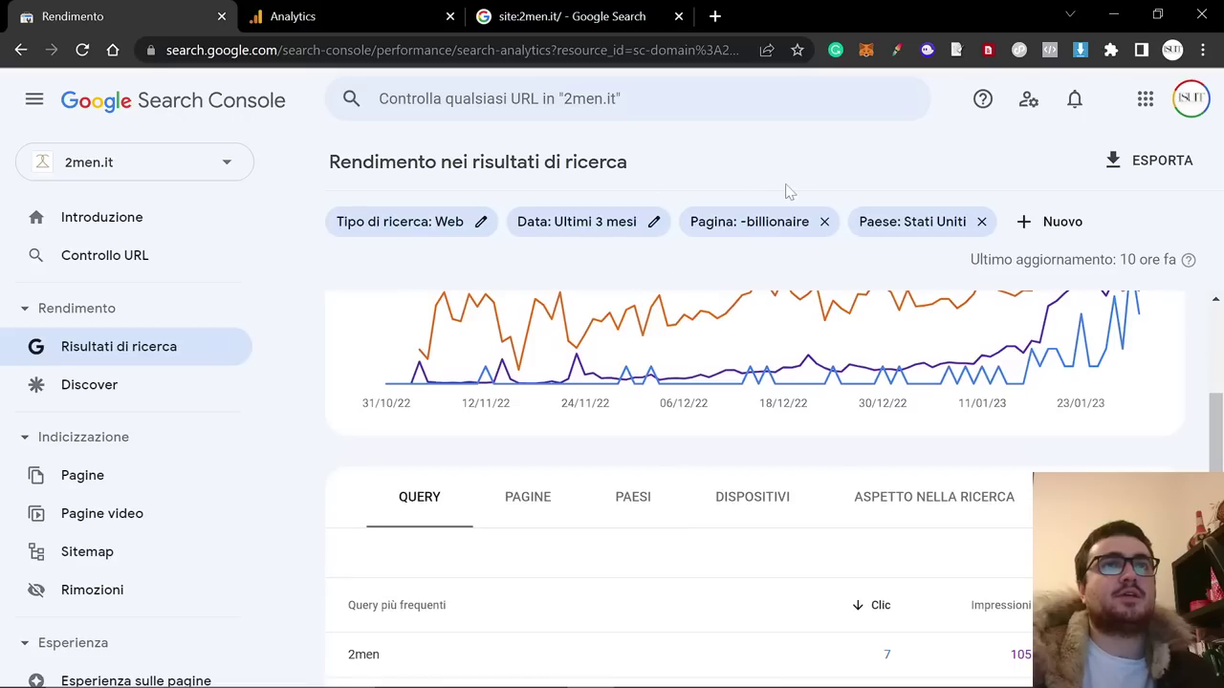
Sort the US queries by impressions, highest first, after trying the Posizione sort.
scroll(792, 239, up, 1)
scroll(405, 418, down, 2)
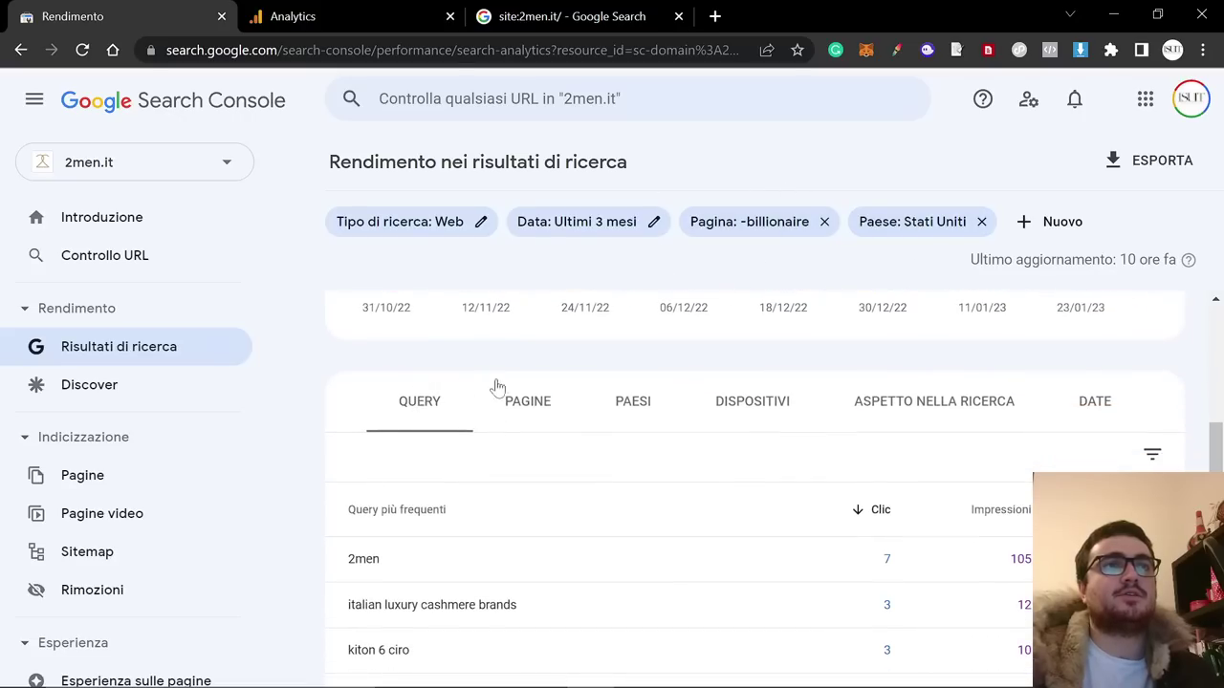
scroll(742, 426, down, 1)
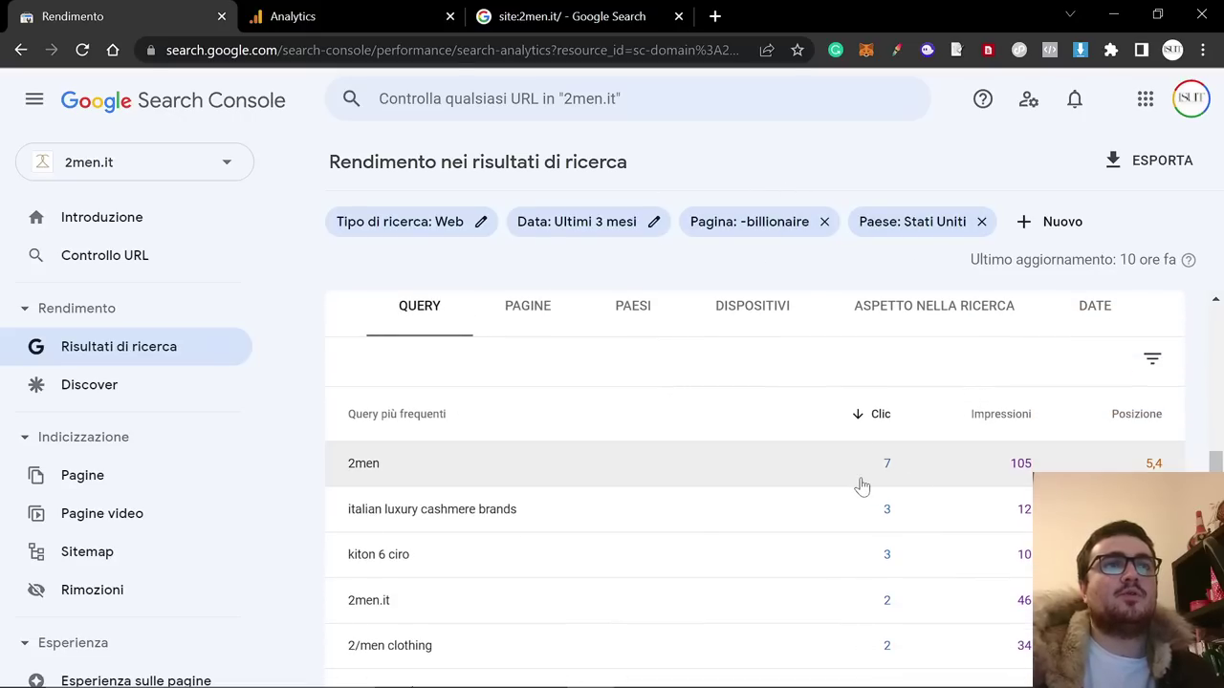
scroll(862, 494, down, 1)
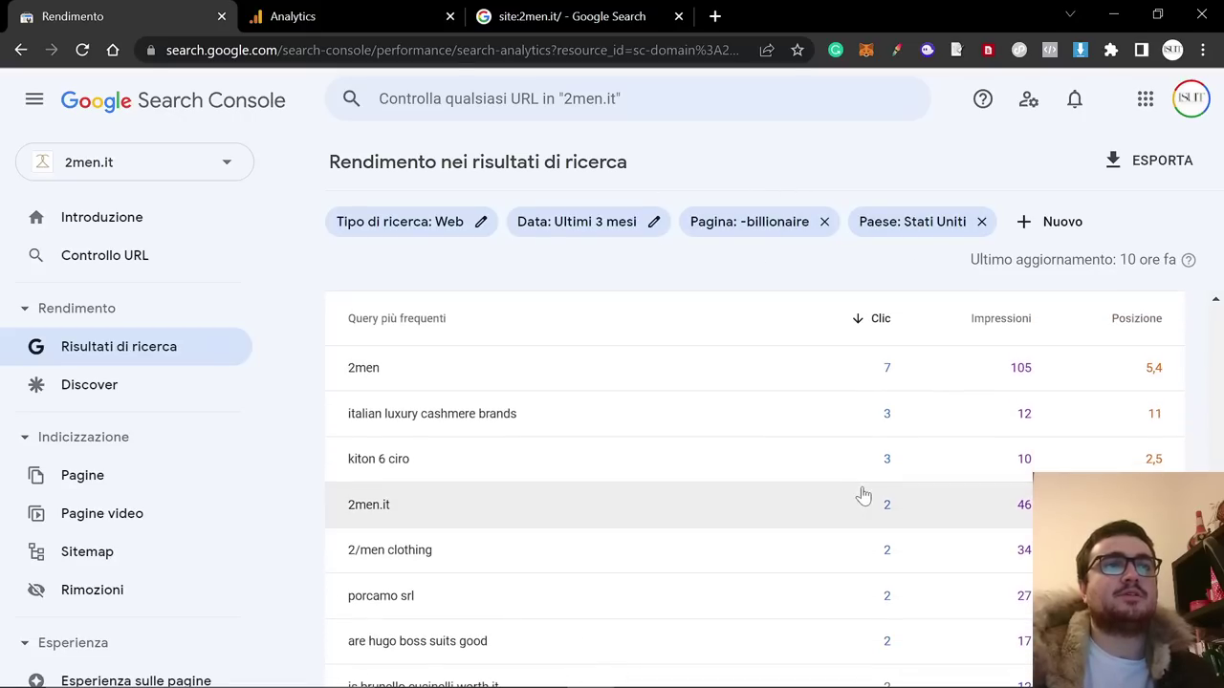
scroll(862, 495, down, 1)
scroll(862, 495, up, 1)
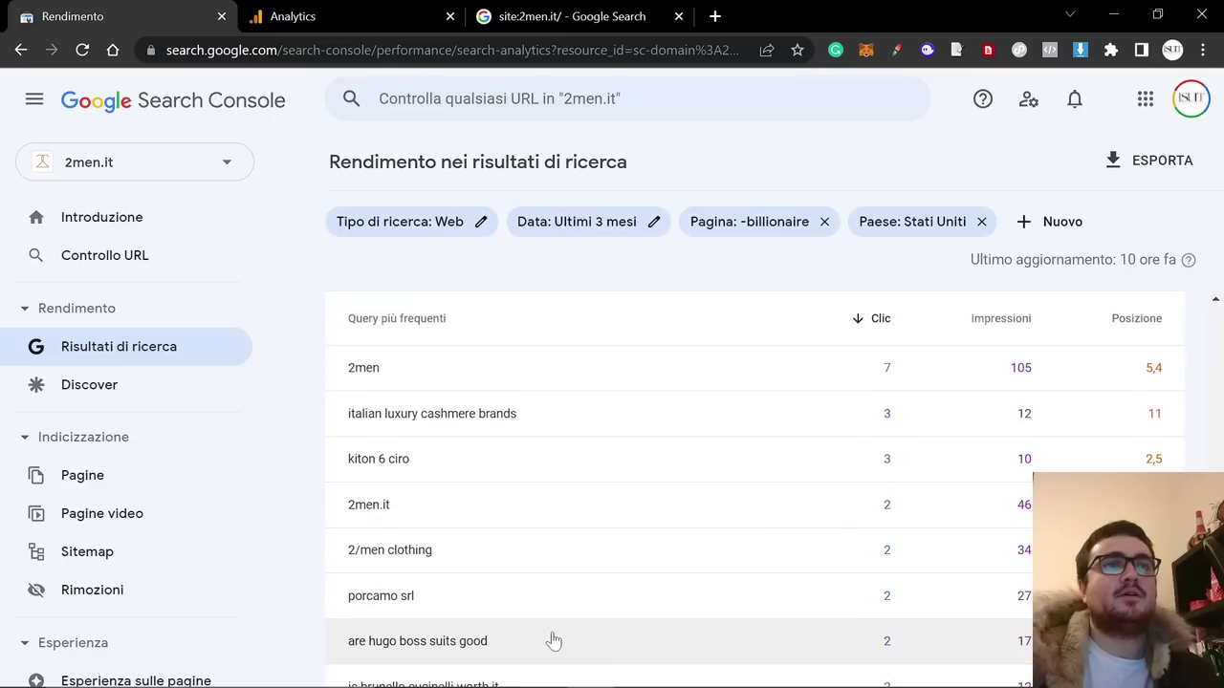
click(1143, 324)
click(1143, 323)
click(1143, 323)
click(1001, 325)
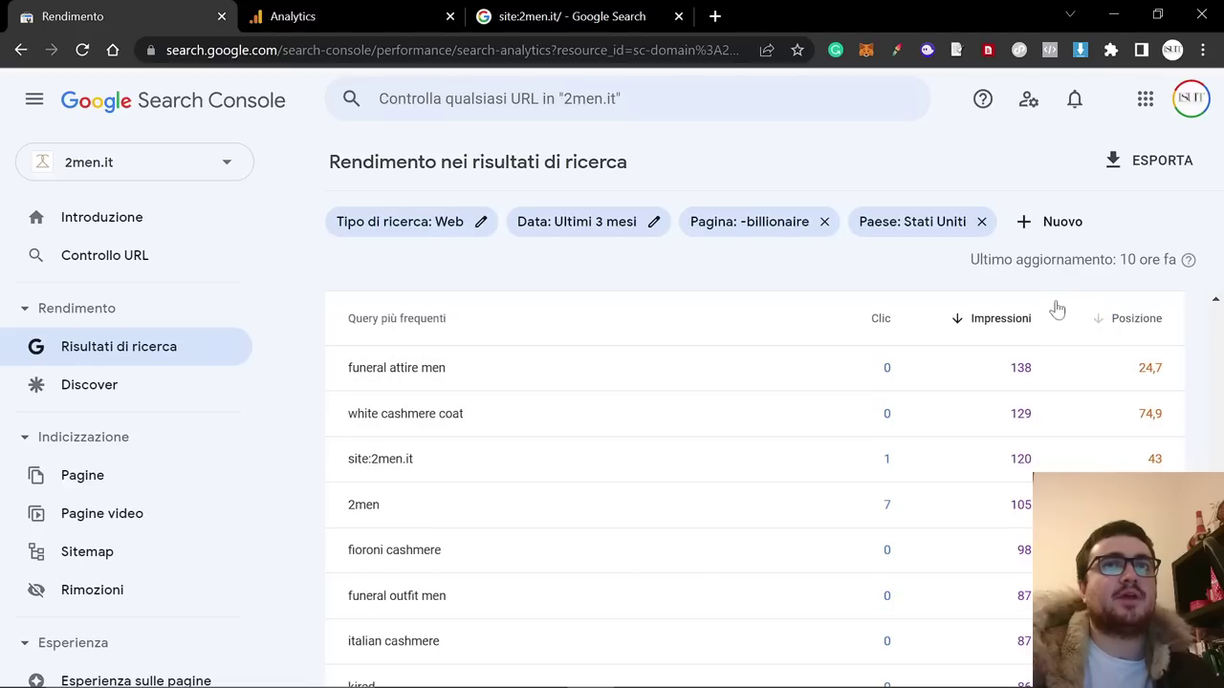
Show the next page of queries, starting with 'what is business professional attire'.
scroll(937, 418, down, 1)
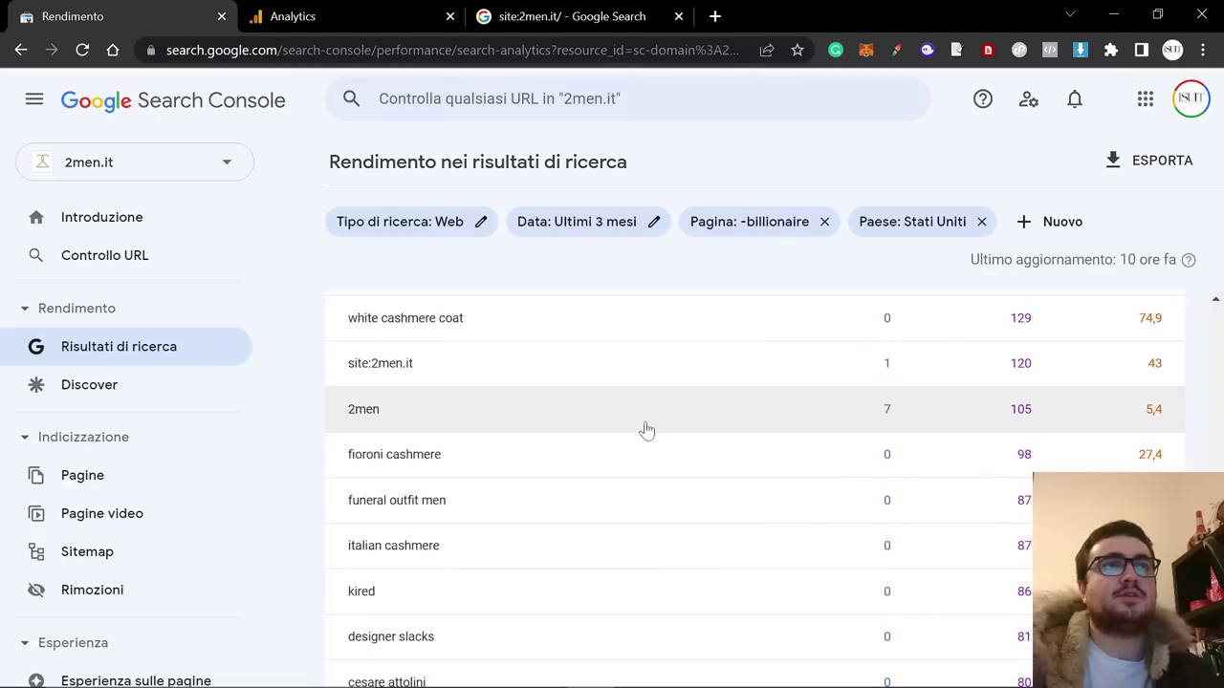
scroll(659, 435, down, 1)
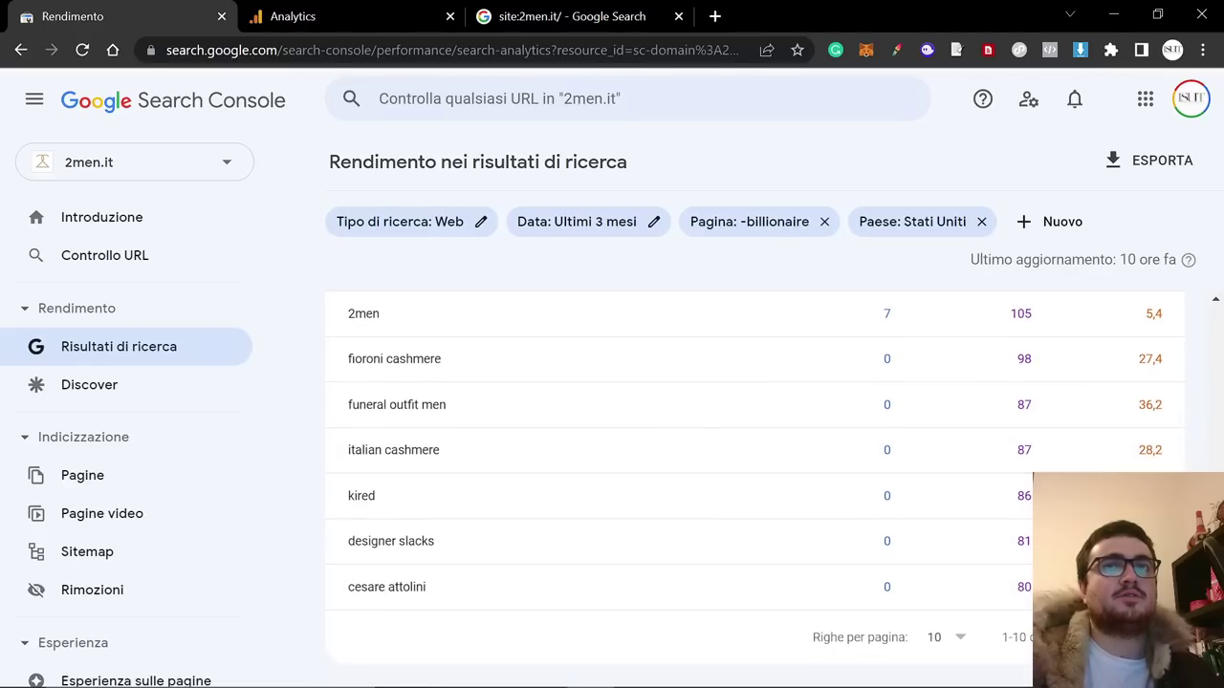
click(1165, 637)
scroll(962, 576, up, 3)
scroll(961, 576, down, 1)
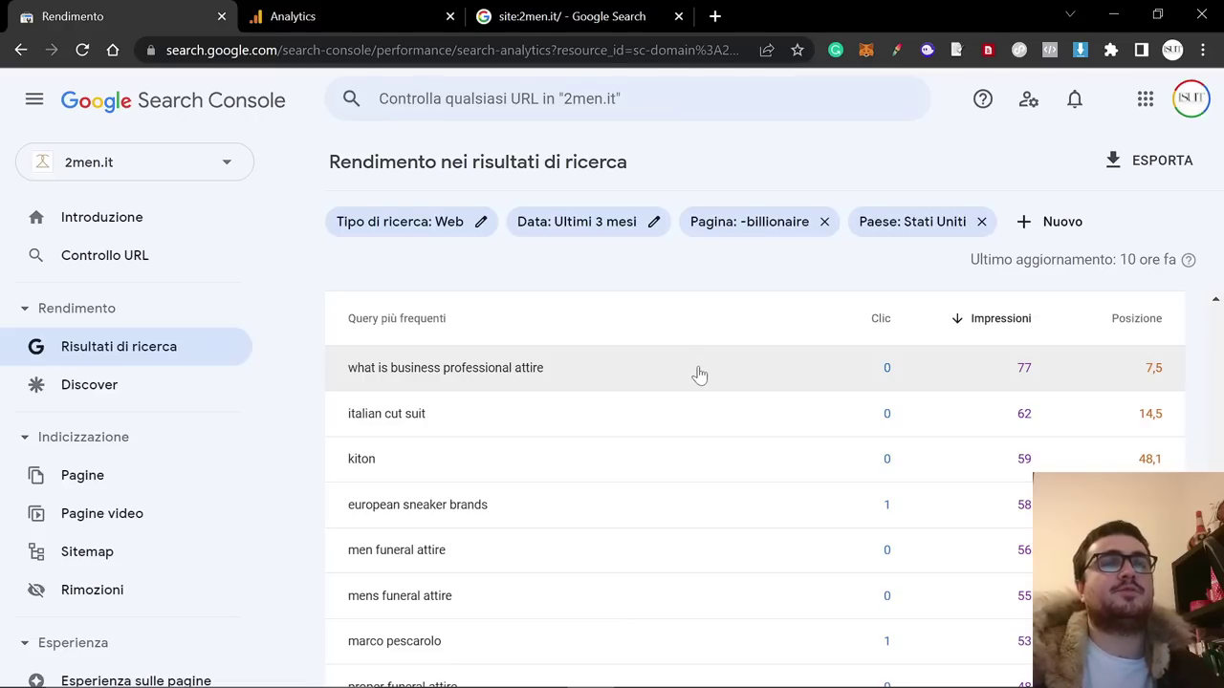
scroll(1141, 377, up, 2)
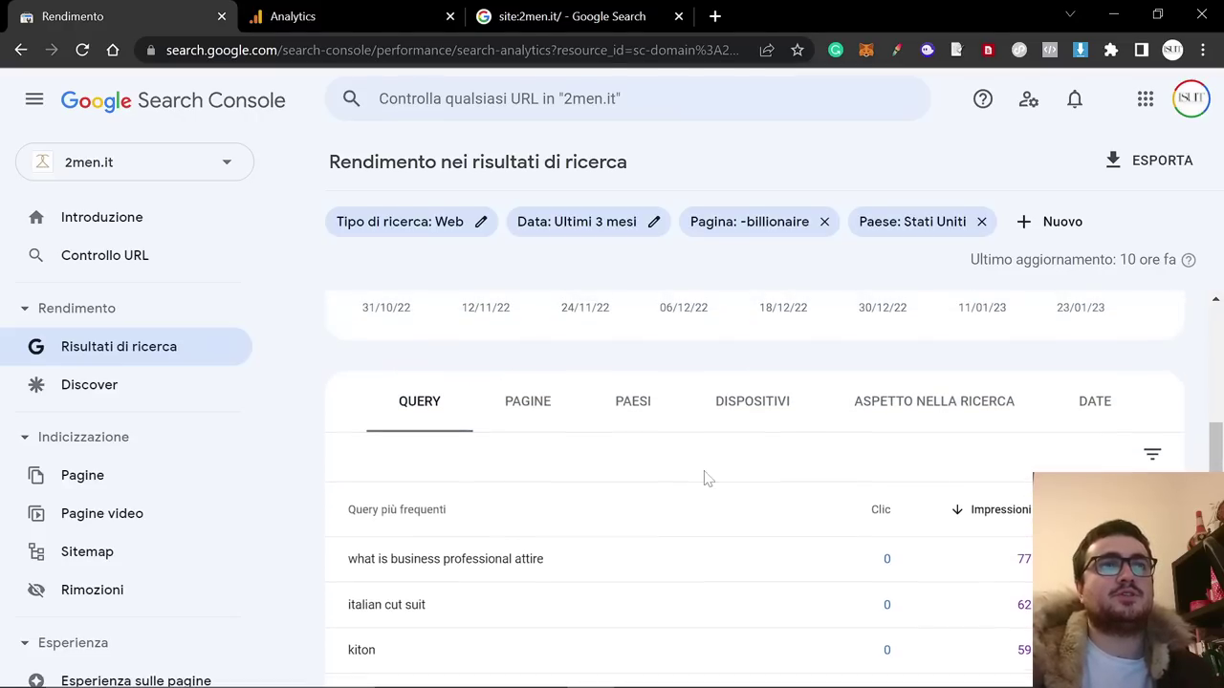
click(582, 559)
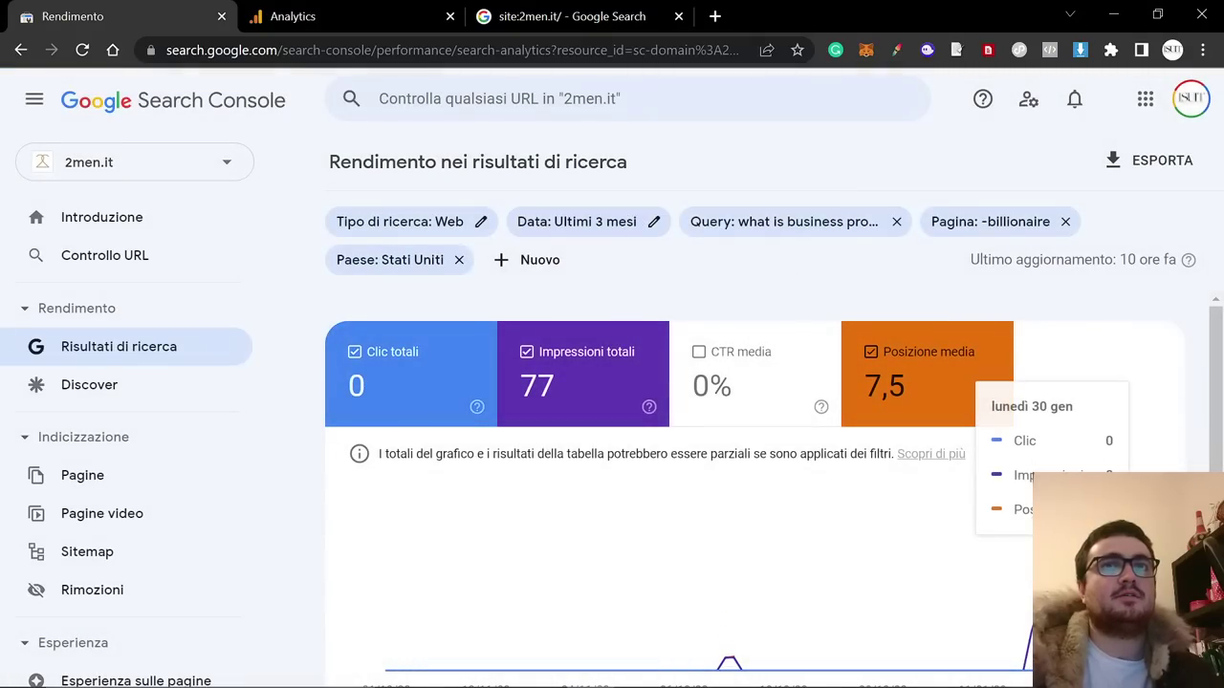
click(574, 221)
click(669, 245)
click(811, 628)
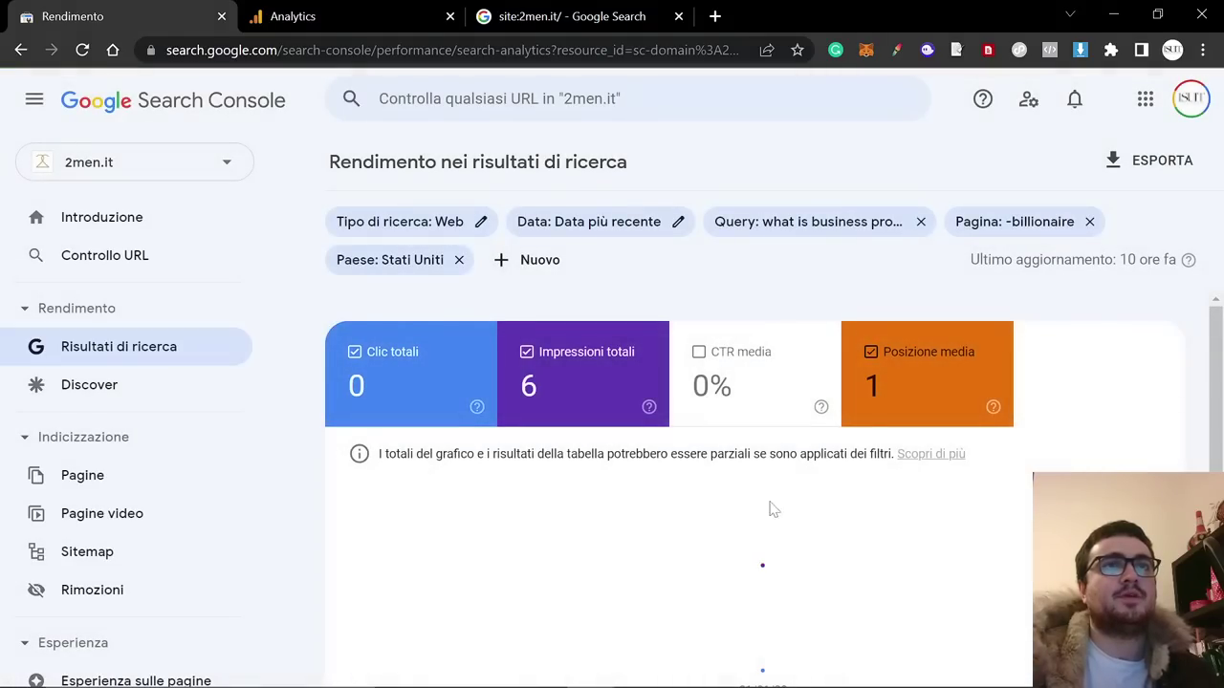
scroll(779, 505, down, 5)
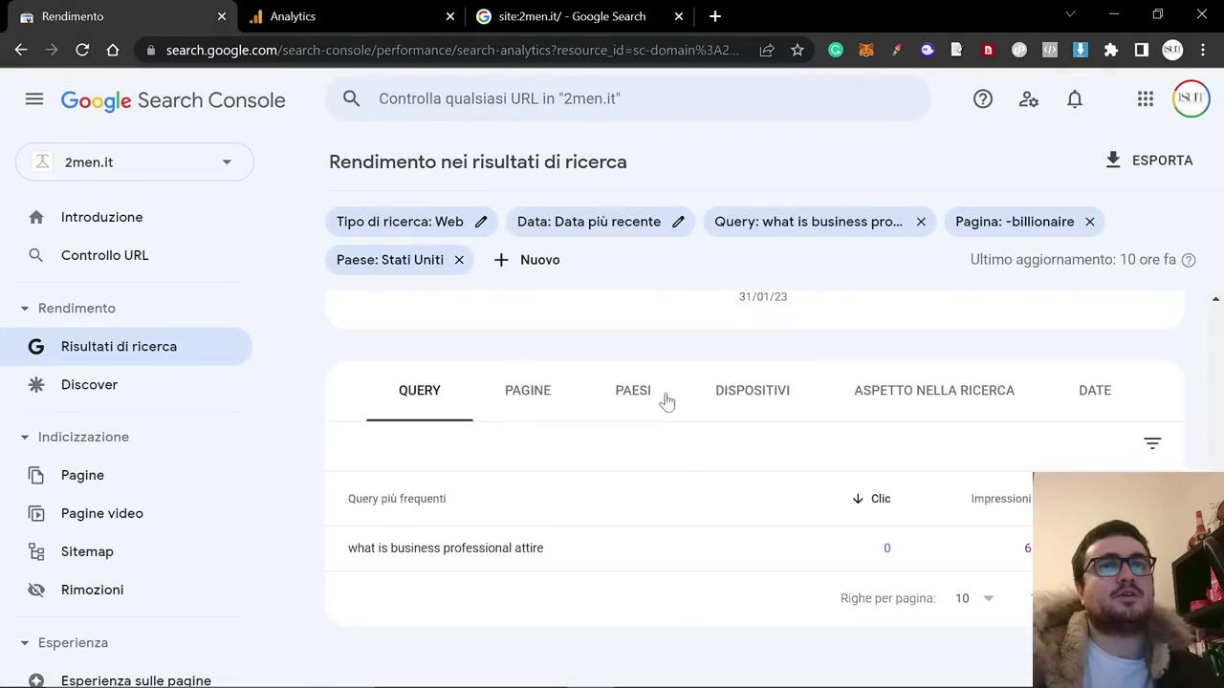
click(21, 50)
click(21, 49)
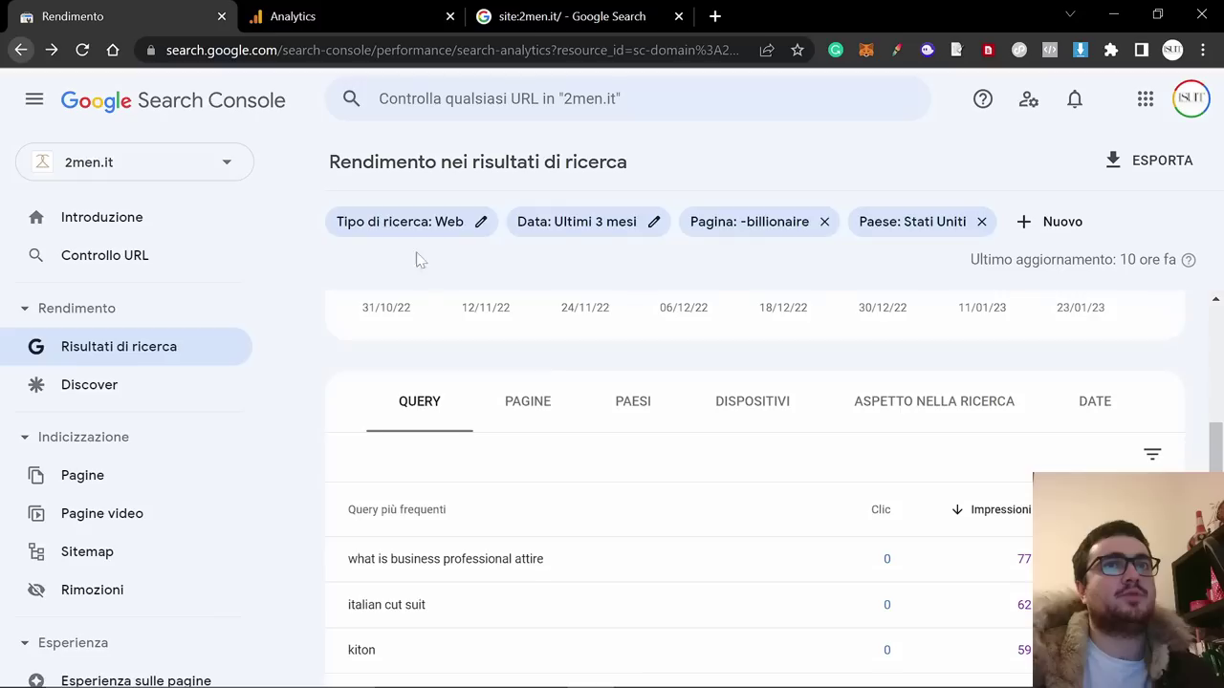
scroll(778, 459, down, 2)
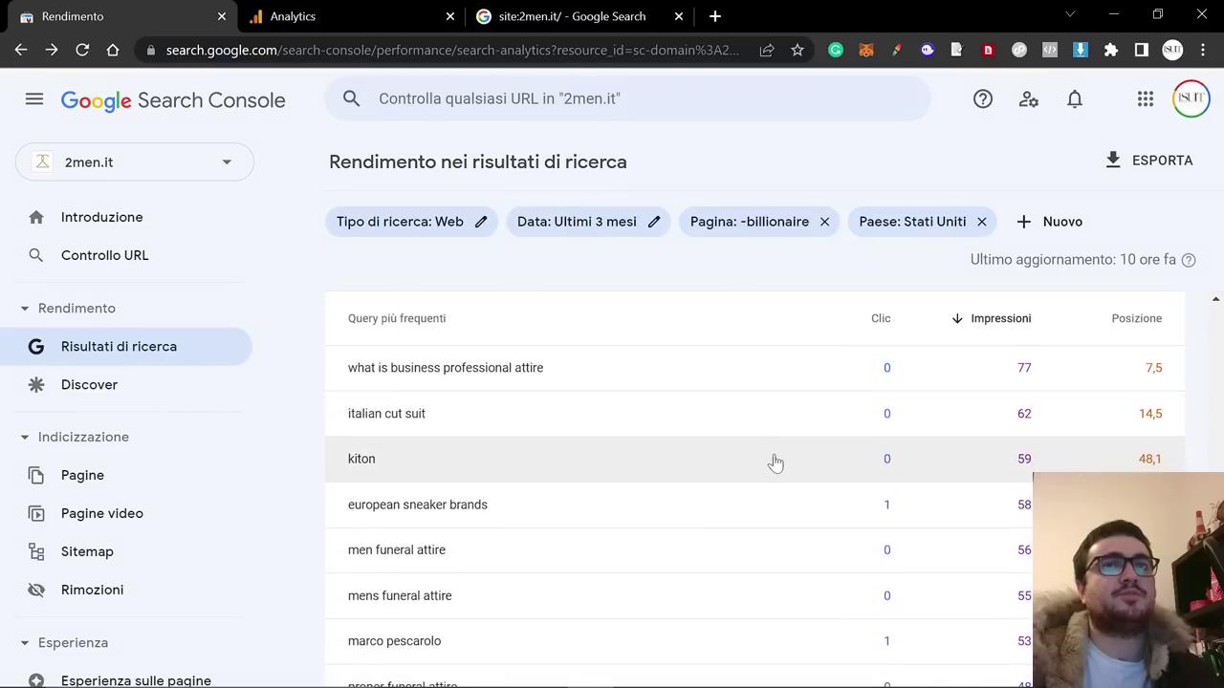
scroll(775, 461, down, 2)
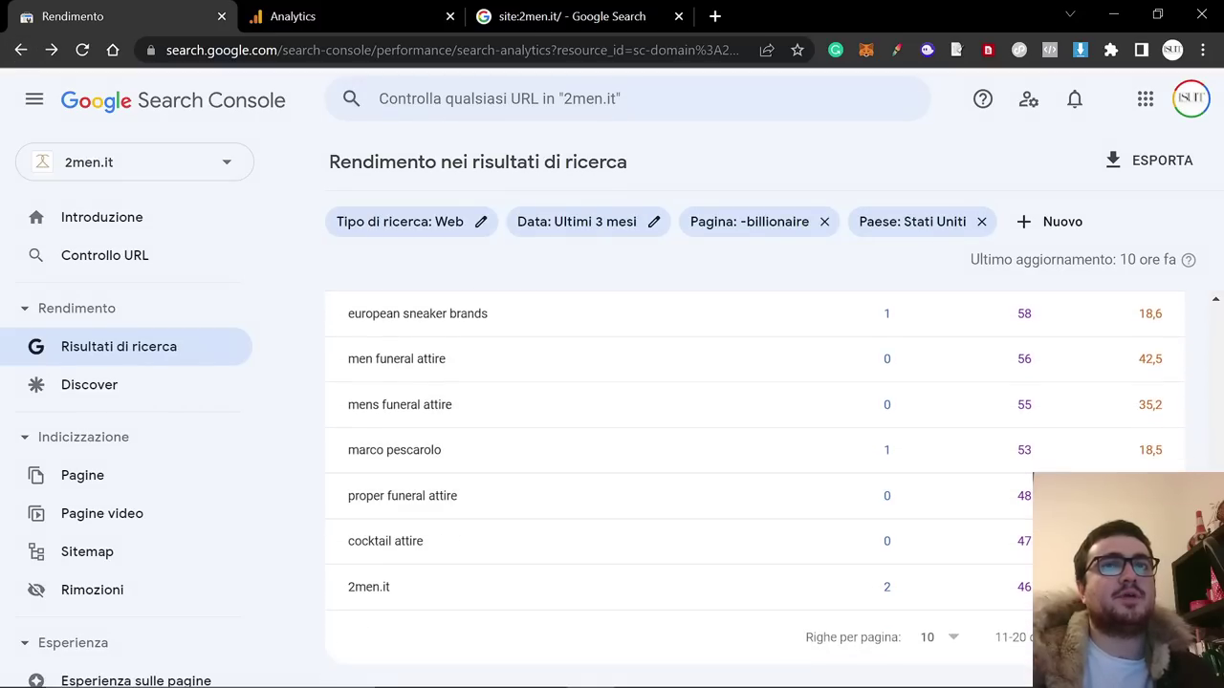
scroll(716, 522, up, 5)
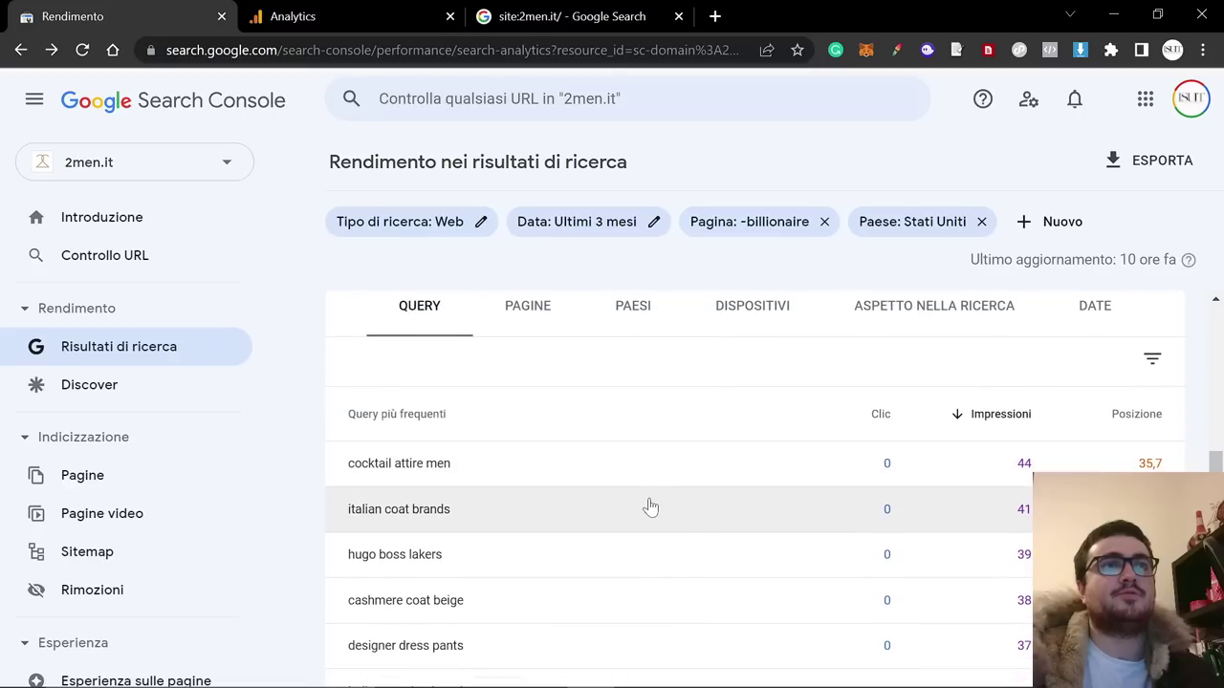
Filter the US report to the query 'italian coat brands'.
click(647, 521)
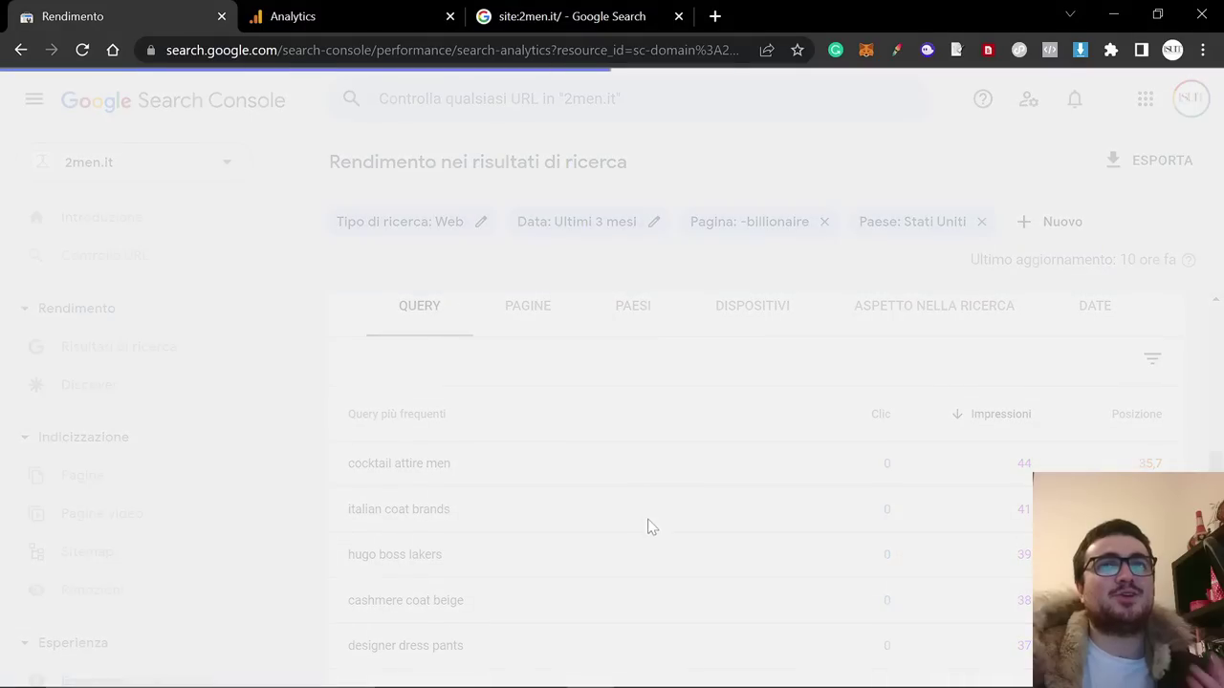
scroll(726, 525, down, 1)
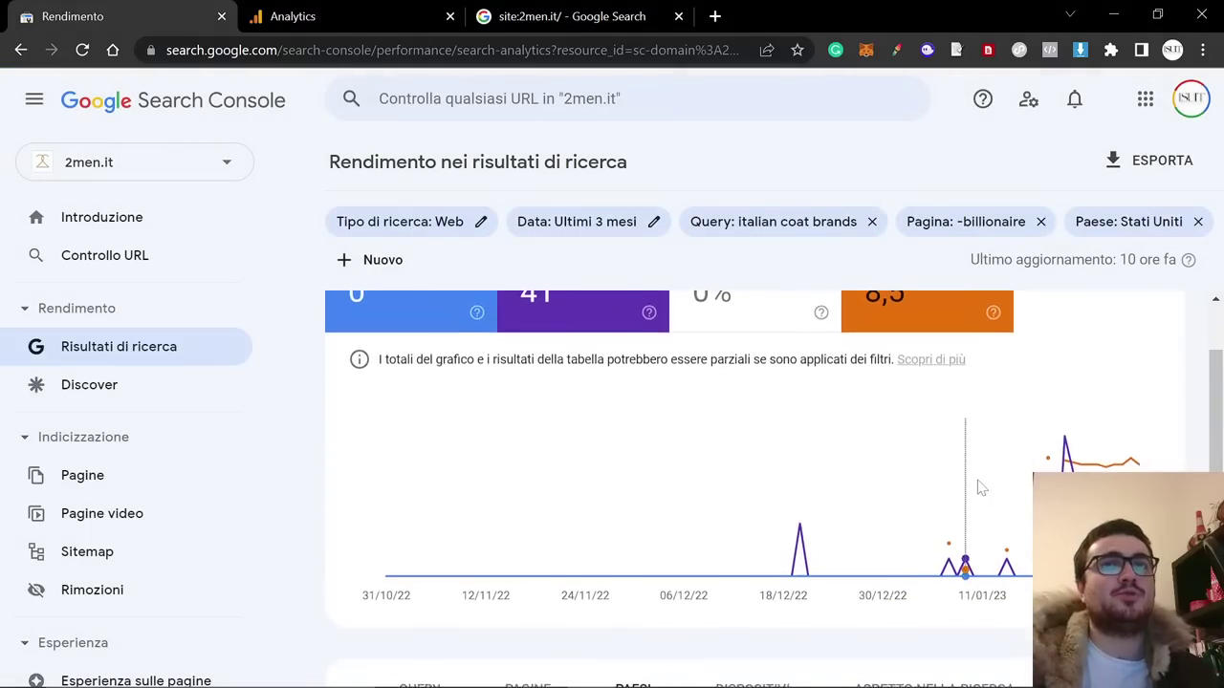
scroll(535, 402, up, 1)
Try the 'Data più recente' date range, then revert to the last 3 months.
click(570, 220)
click(573, 244)
click(806, 626)
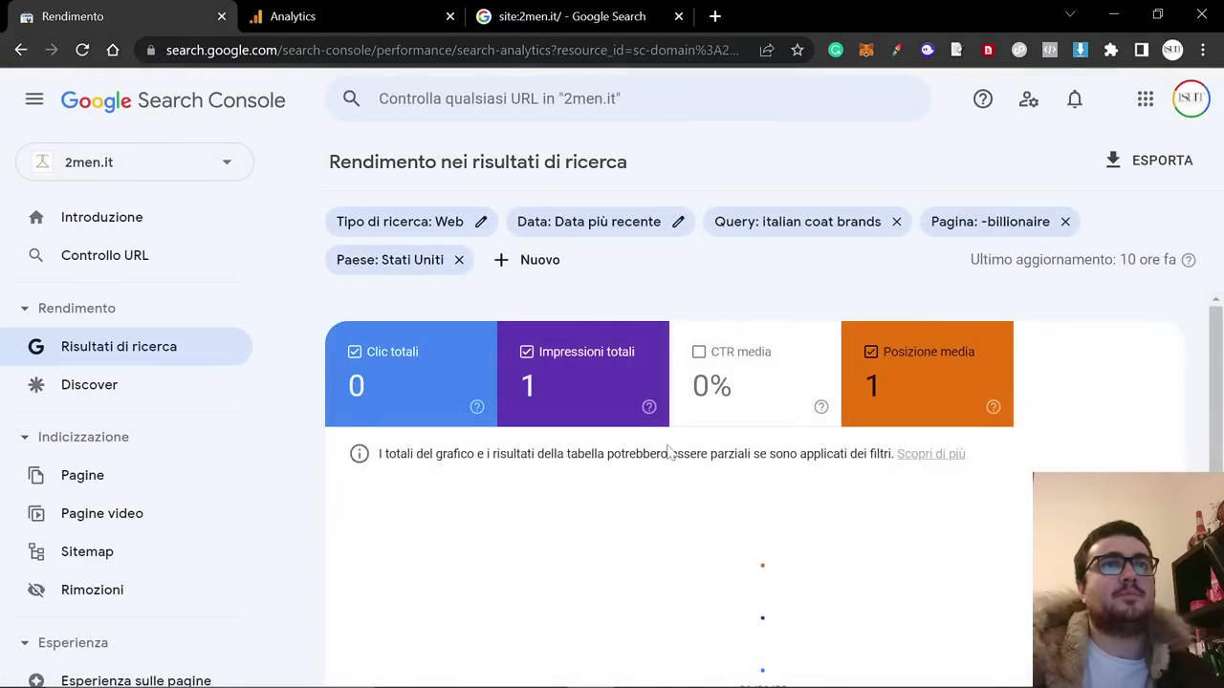
click(22, 51)
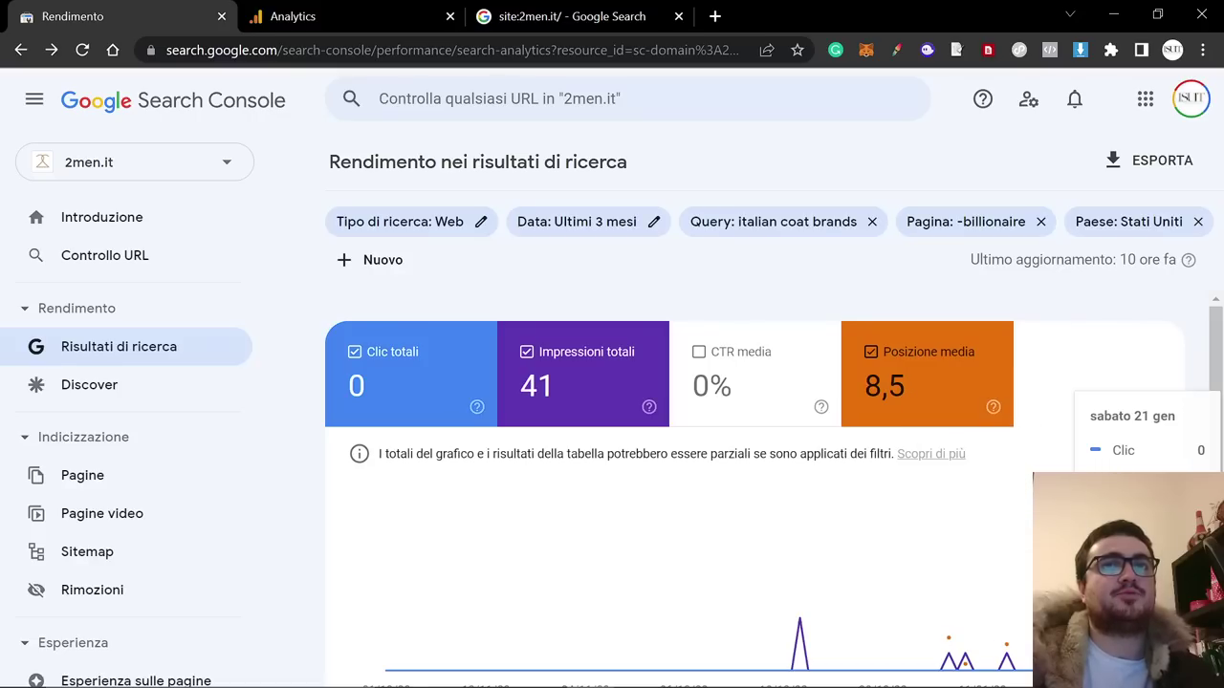
scroll(884, 323, down, 1)
Filter to 'italian jeans brands': 1 click, 34 impressions, position 14.5.
click(21, 49)
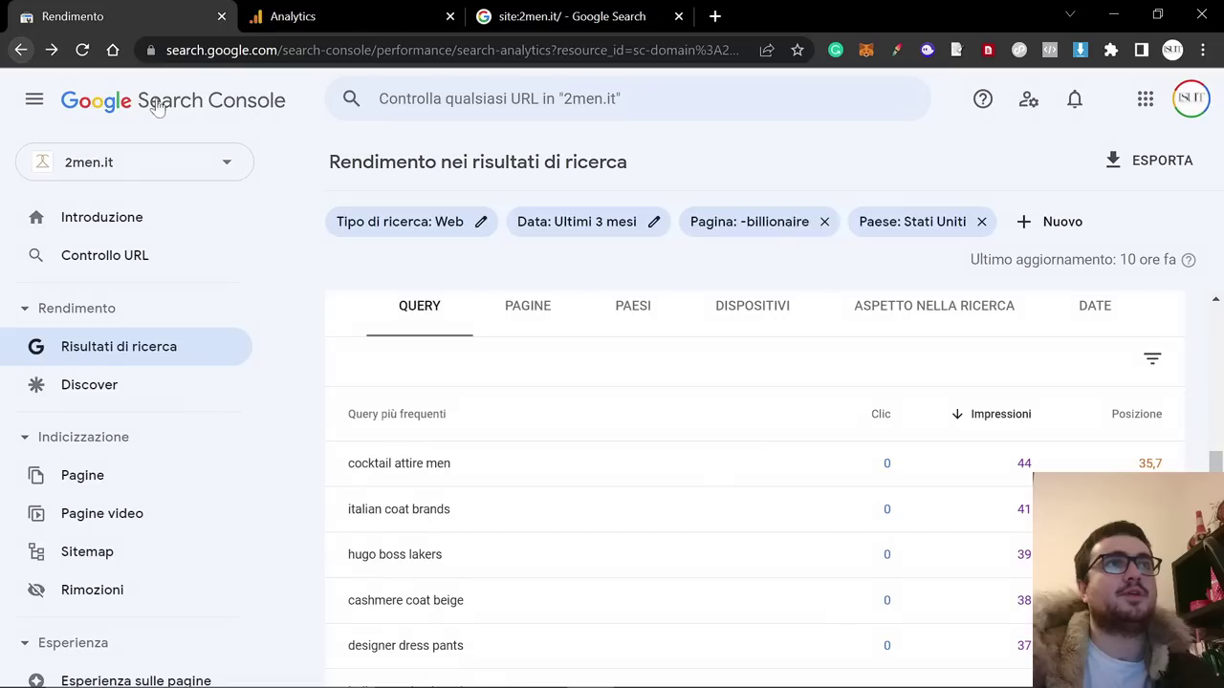
scroll(555, 459, down, 3)
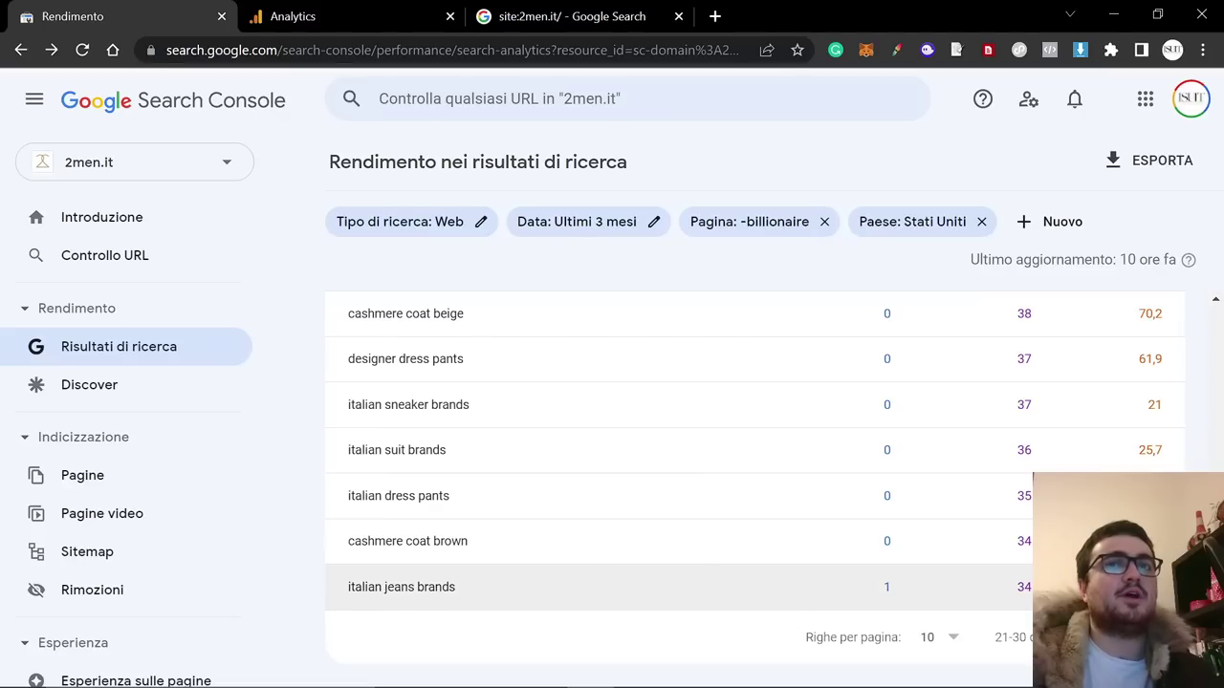
click(767, 608)
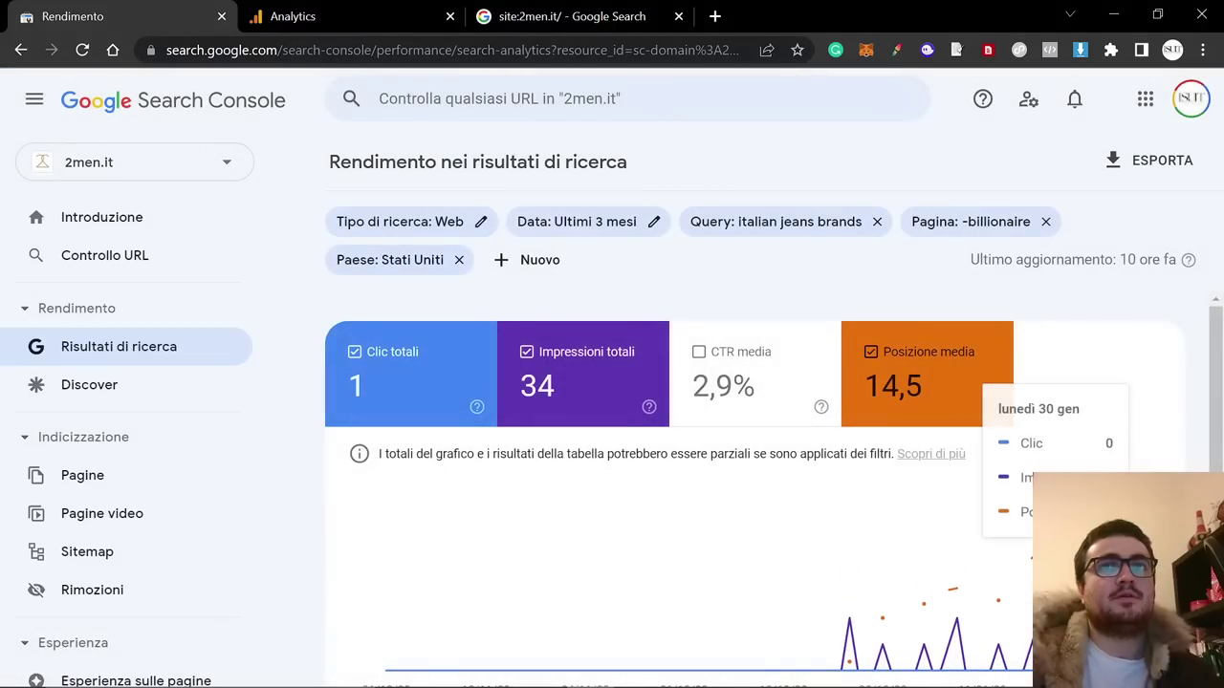
Remove the query filter and page through the US queries to rows 51–60.
click(21, 51)
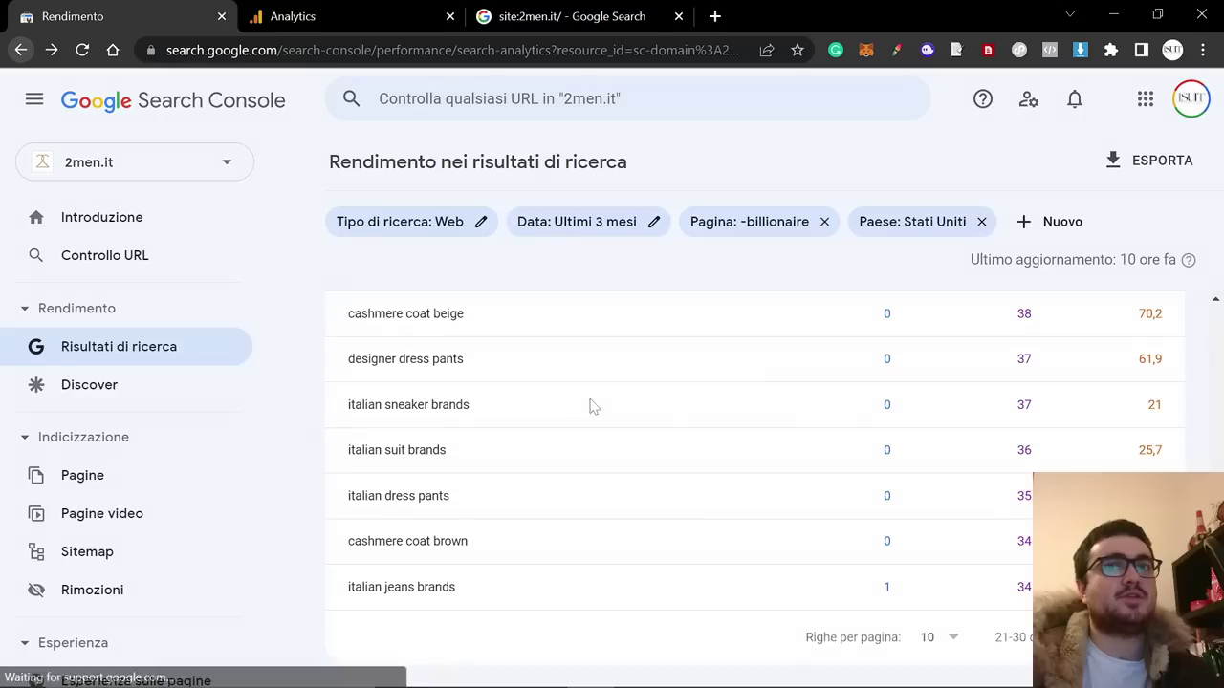
scroll(784, 568, up, 3)
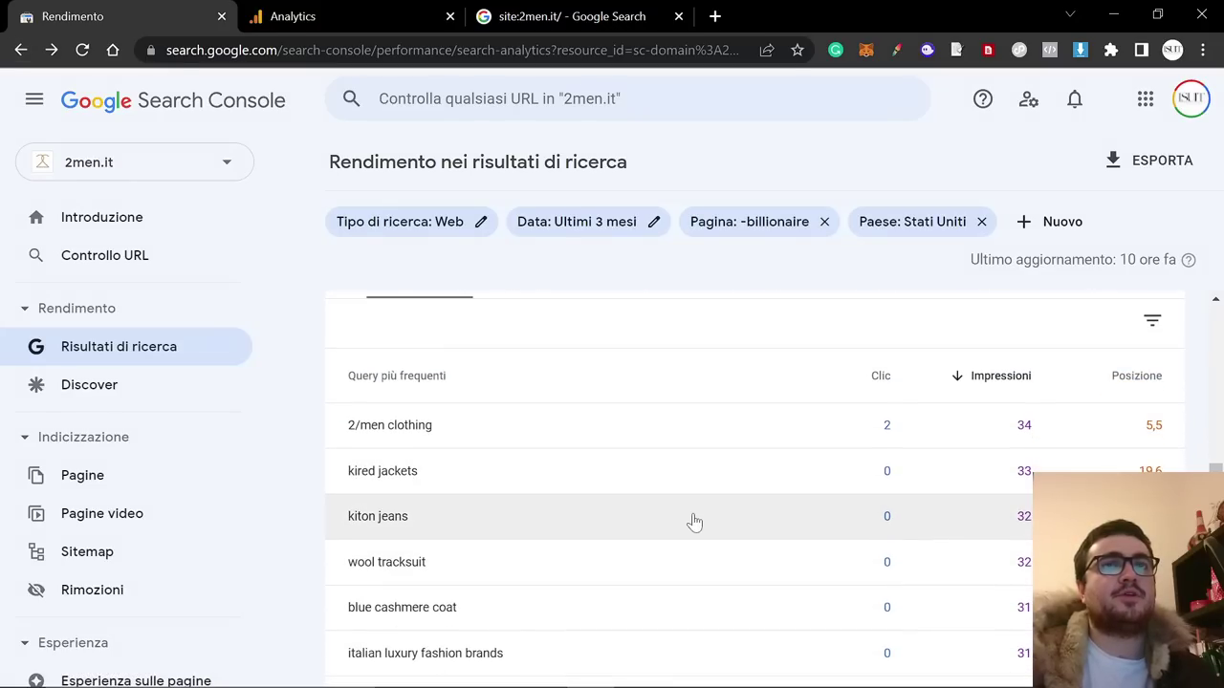
scroll(694, 521, down, 1)
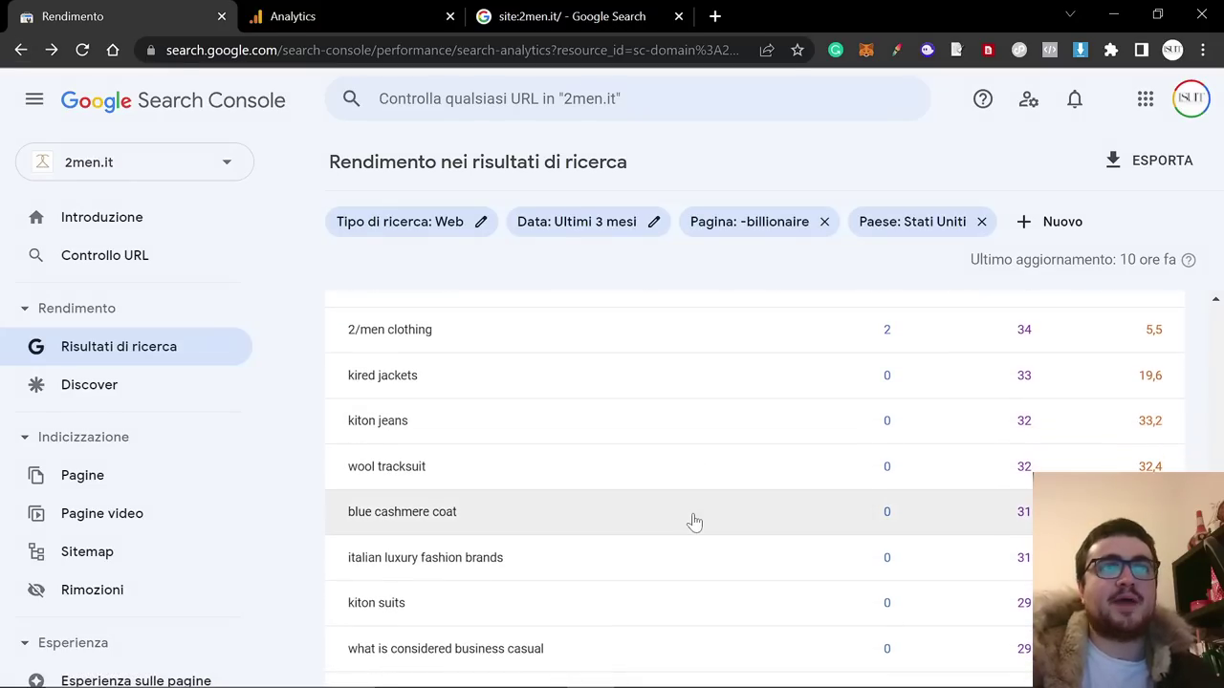
scroll(579, 621, down, 1)
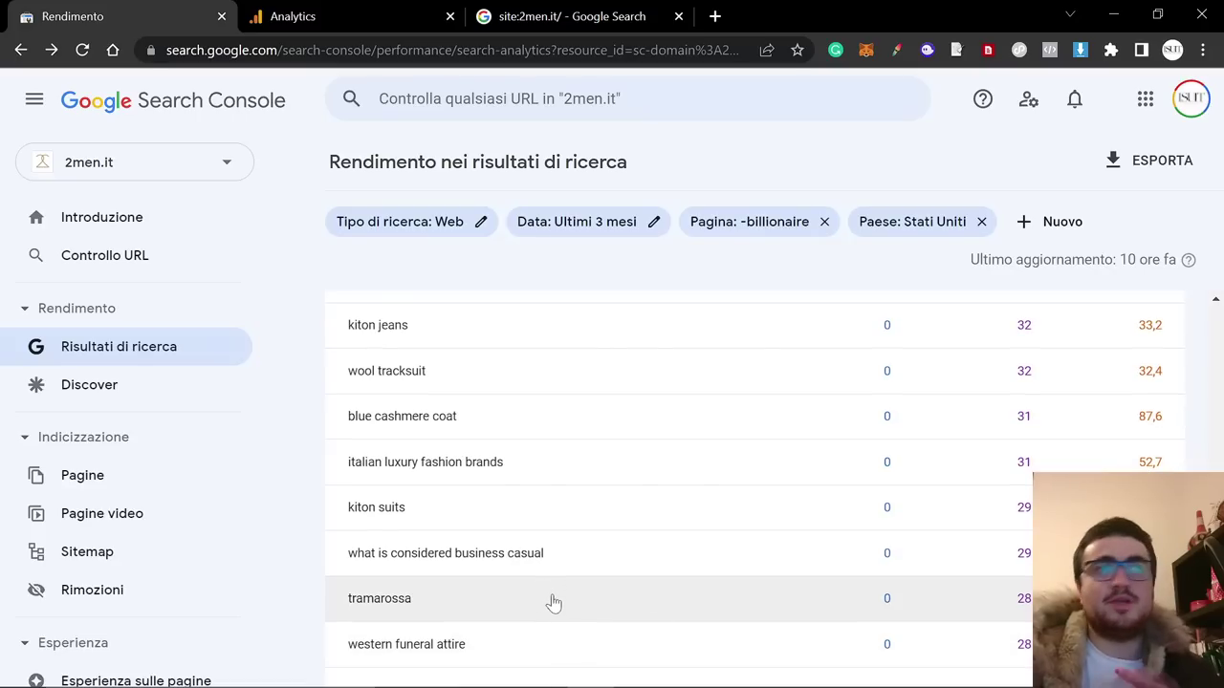
scroll(598, 612, down, 1)
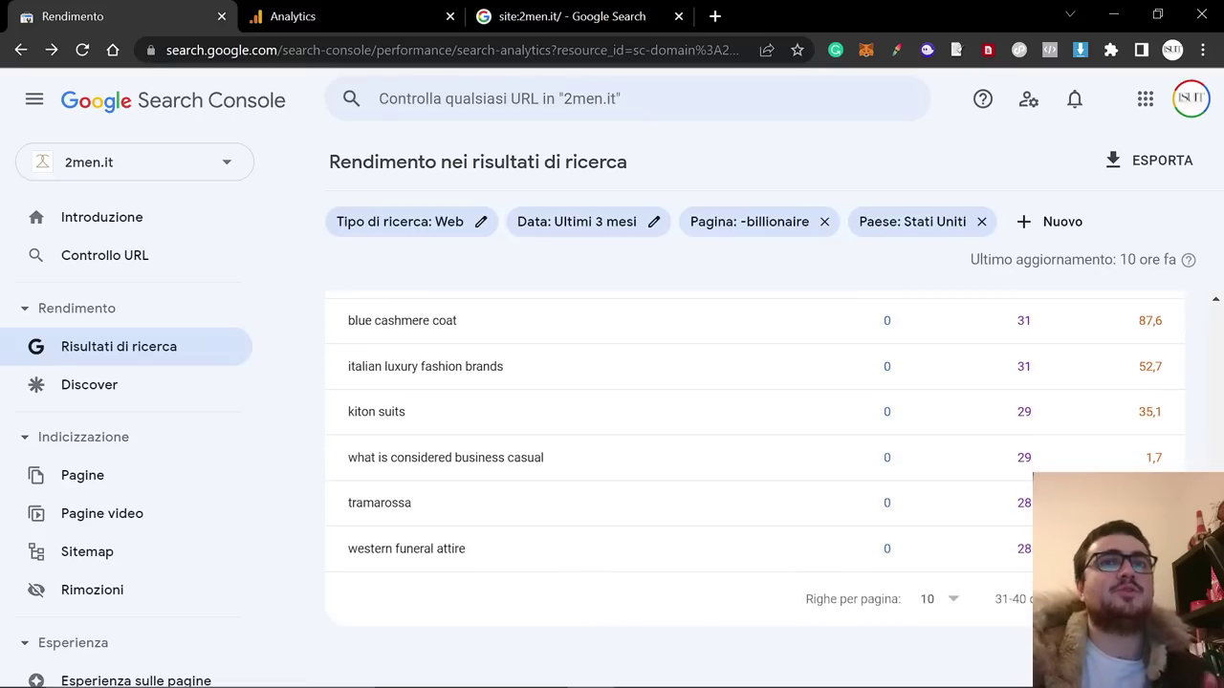
click(1164, 599)
scroll(911, 606, up, 3)
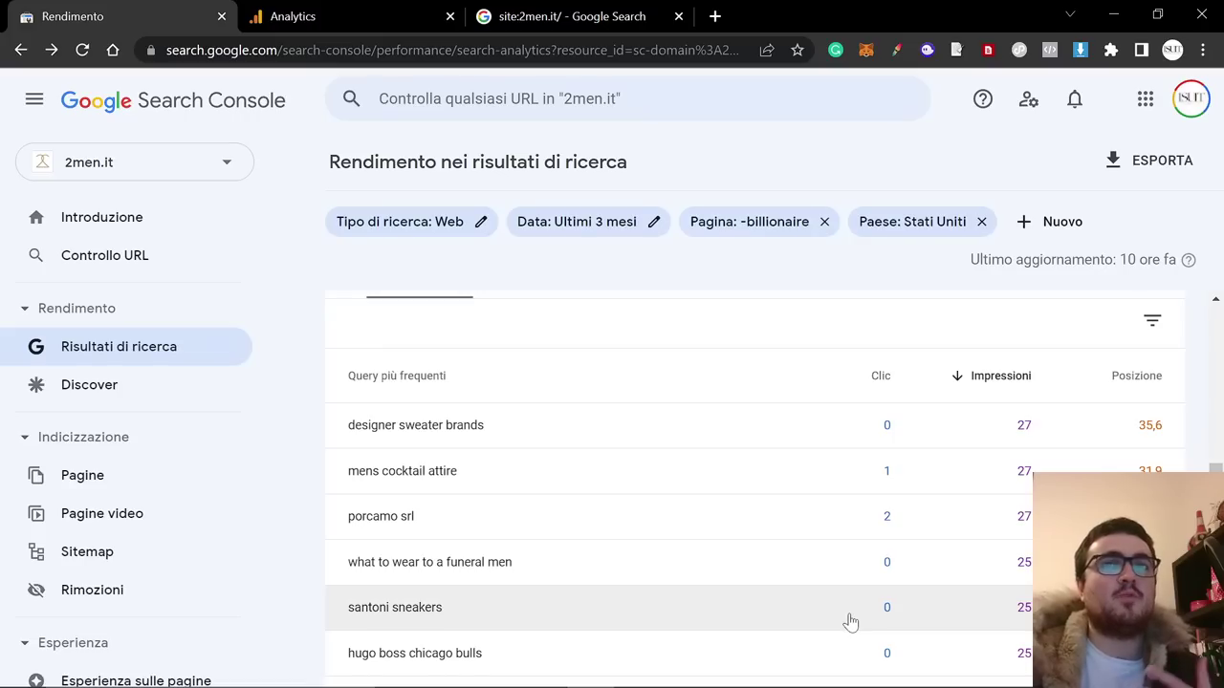
scroll(847, 623, down, 1)
scroll(847, 623, down, 1)
scroll(847, 622, up, 1)
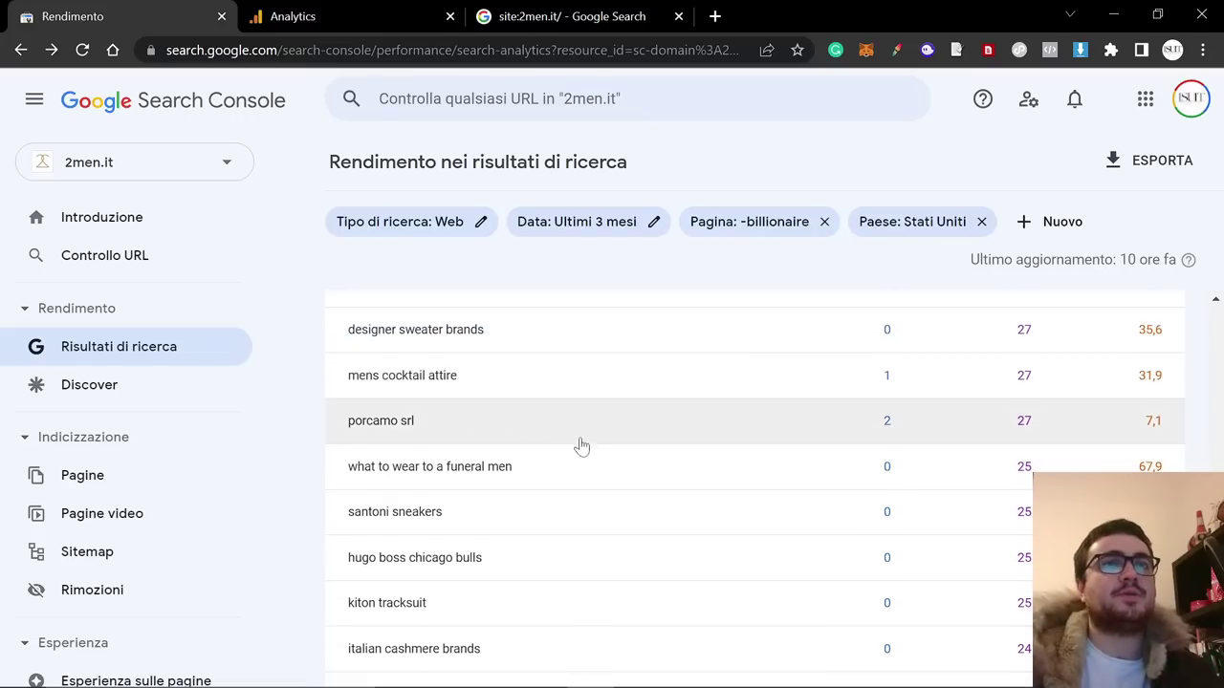
scroll(825, 565, down, 1)
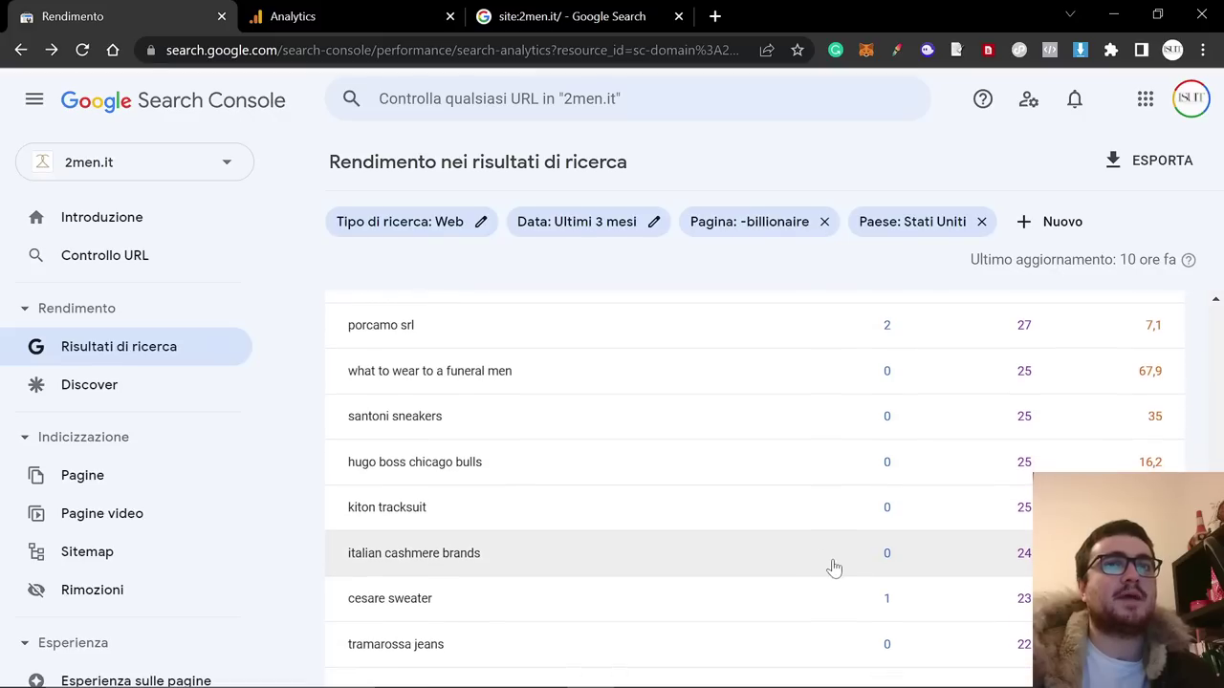
scroll(834, 568, down, 2)
click(1168, 598)
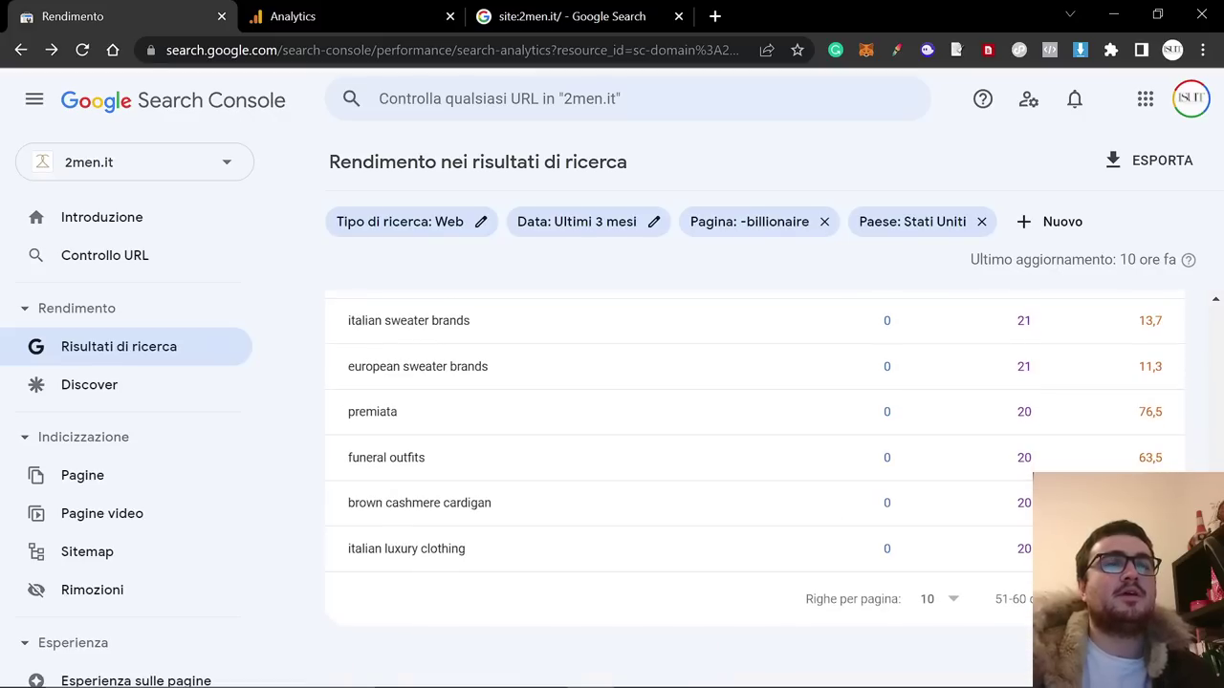
Continue paging through the US queries to rows 71–80, including 'italian coats brands'.
scroll(851, 509, up, 3)
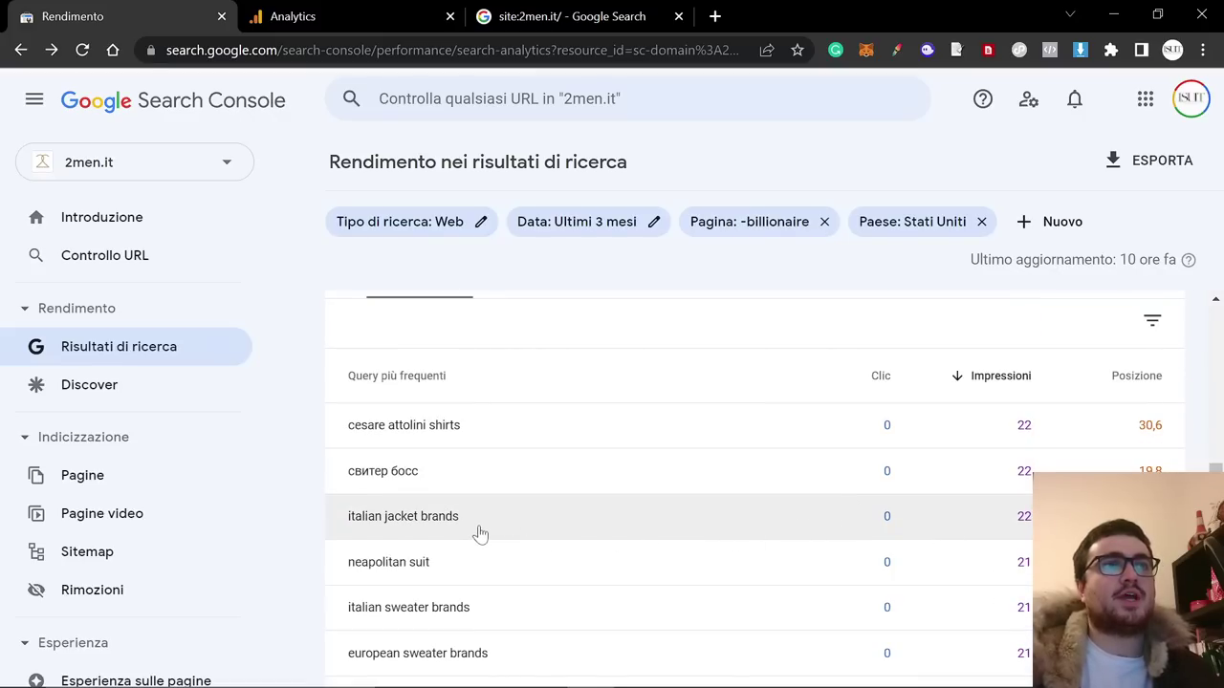
scroll(478, 533, down, 1)
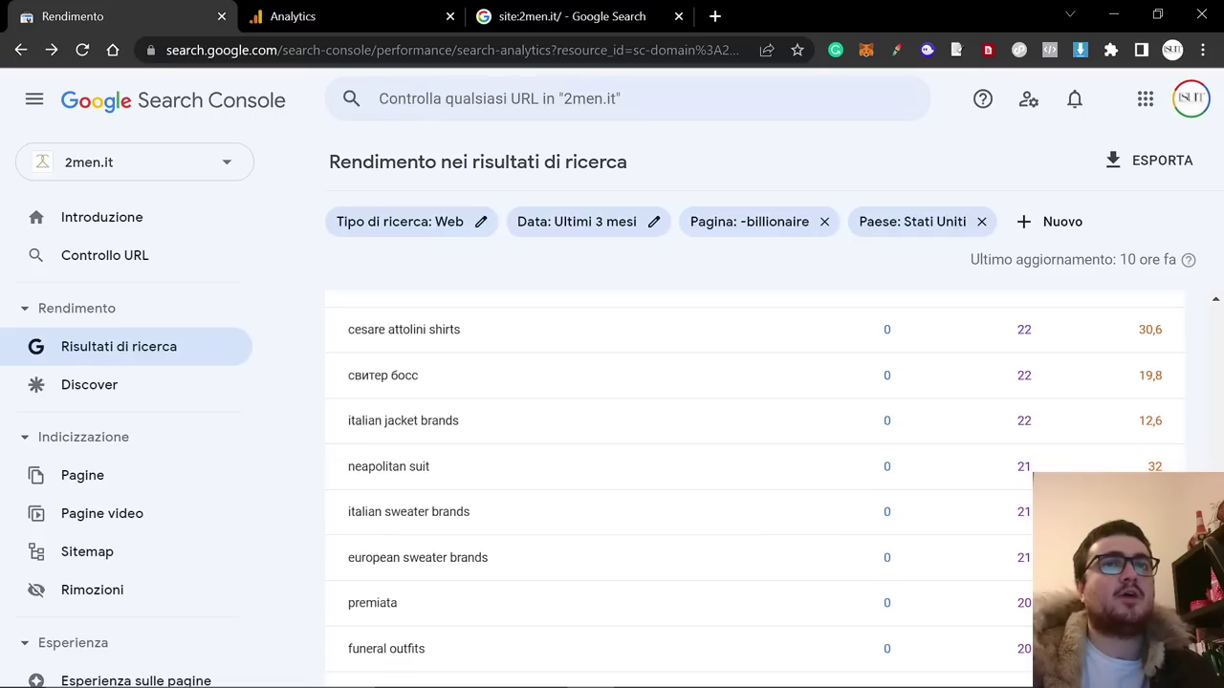
scroll(850, 558, down, 1)
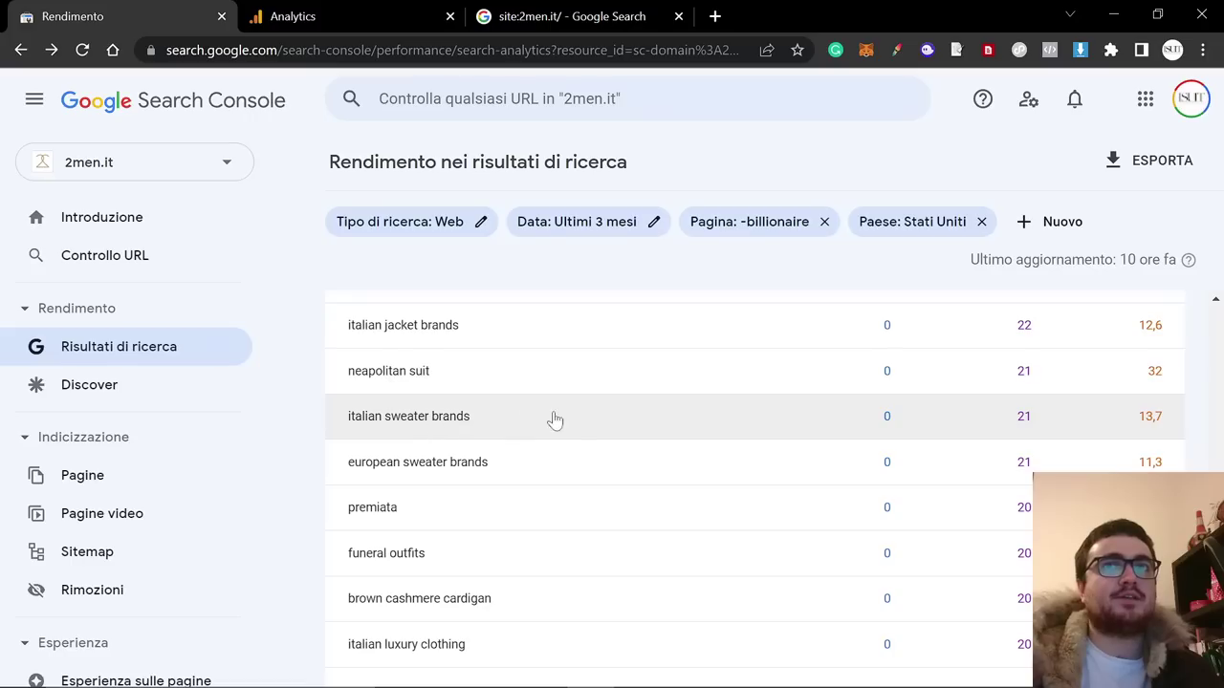
scroll(478, 482, down, 1)
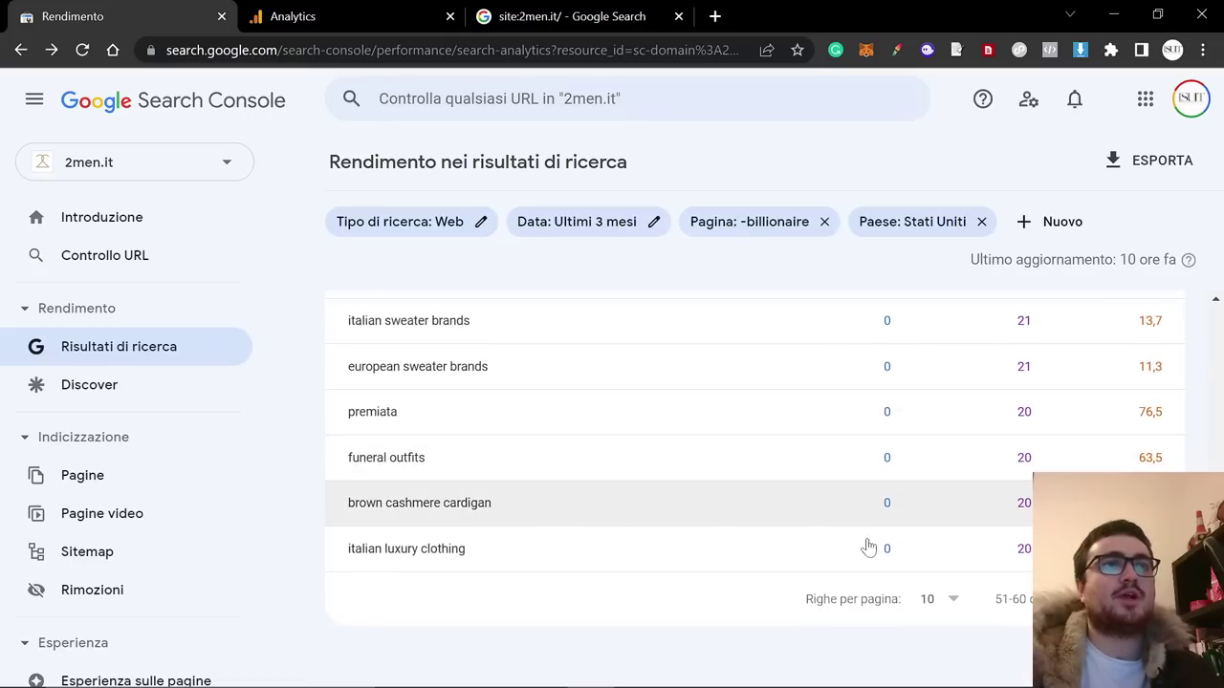
click(1056, 599)
scroll(866, 604, up, 2)
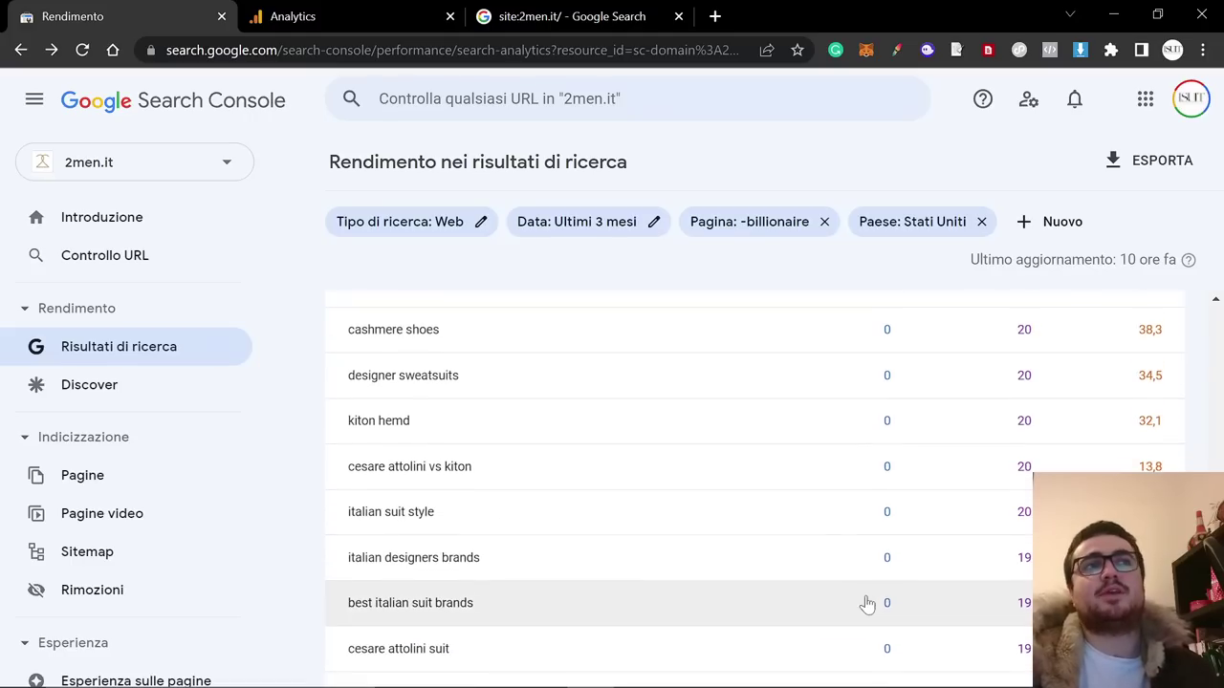
scroll(868, 602, up, 1)
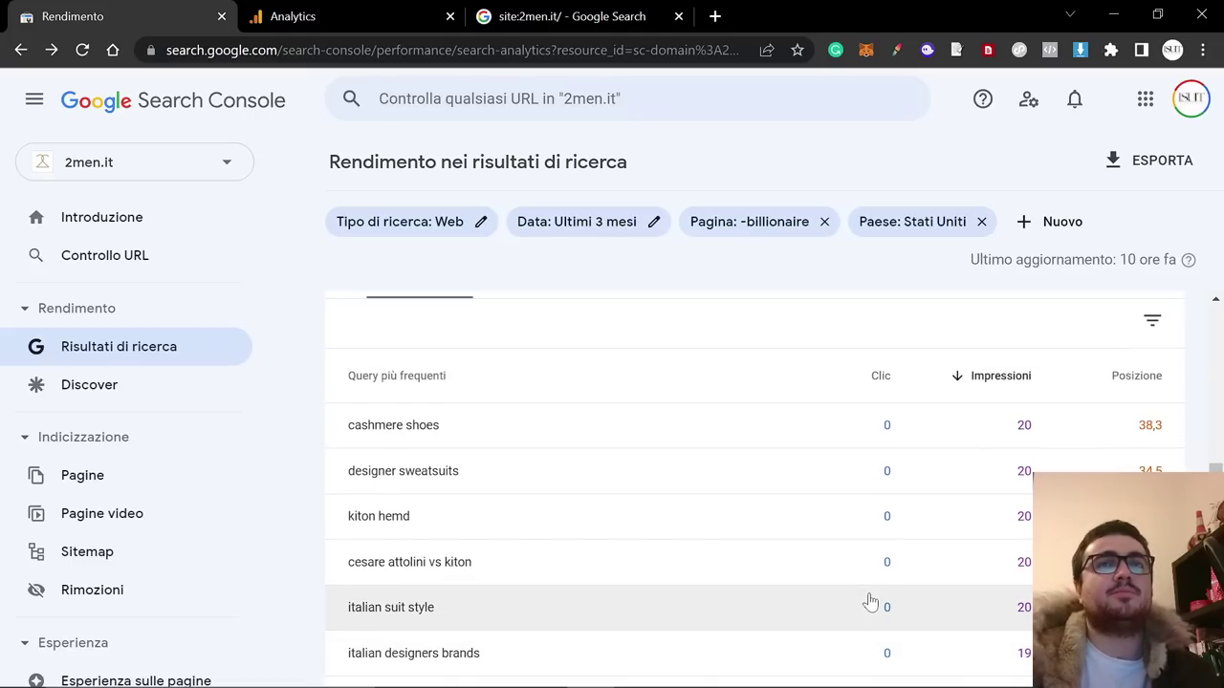
scroll(870, 601, down, 1)
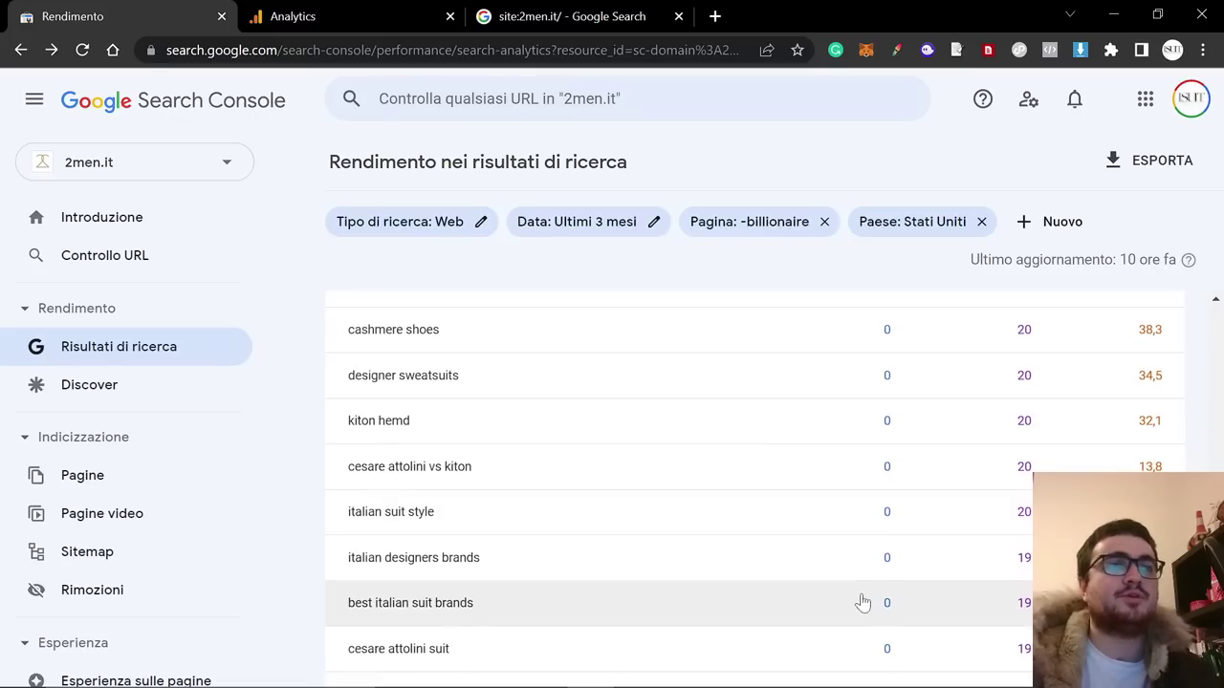
scroll(860, 602, down, 1)
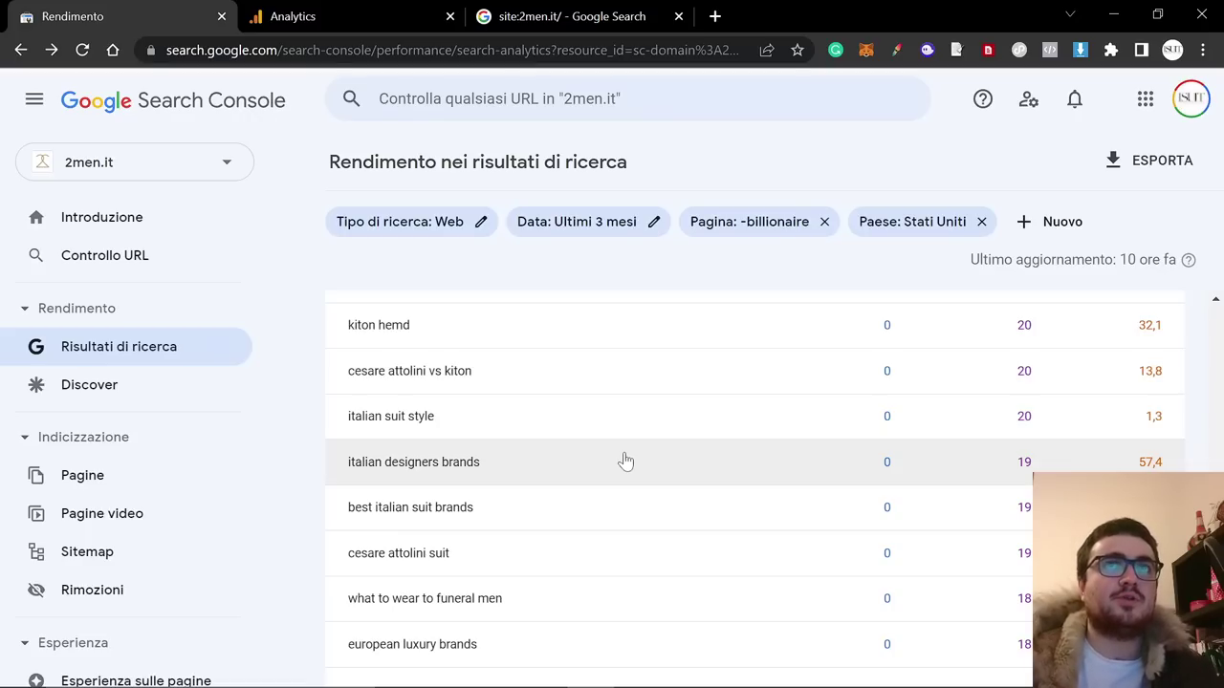
scroll(634, 431, down, 1)
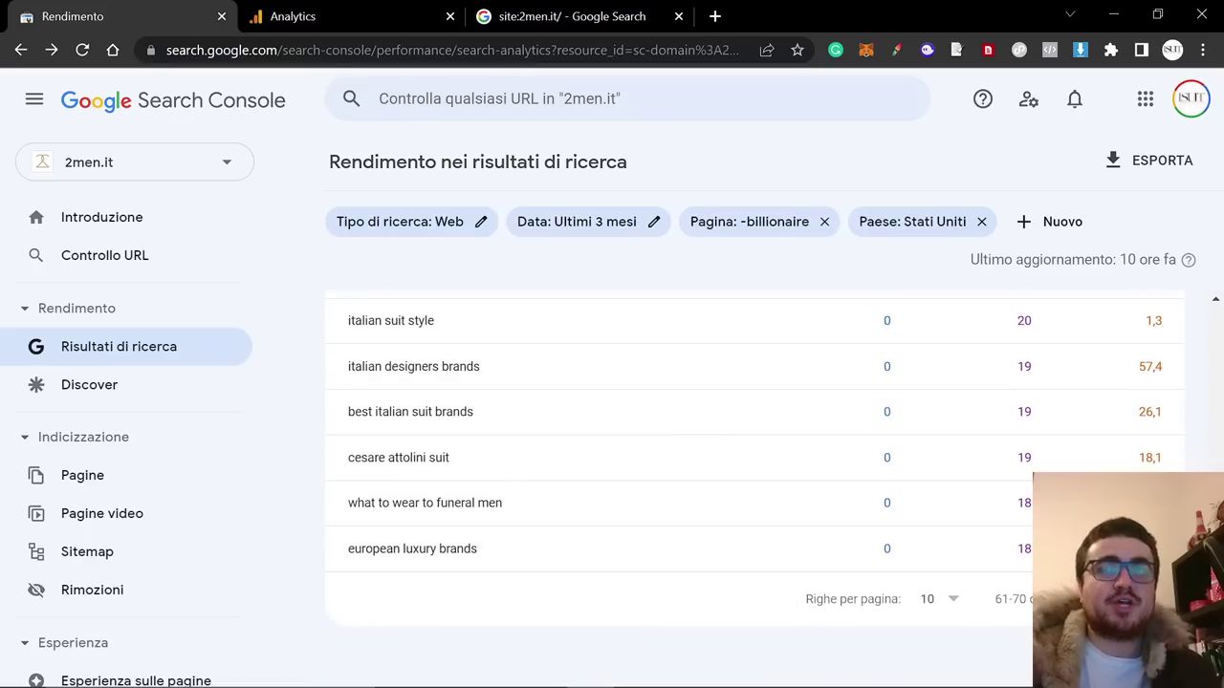
click(1159, 598)
scroll(875, 614, up, 5)
scroll(875, 614, down, 1)
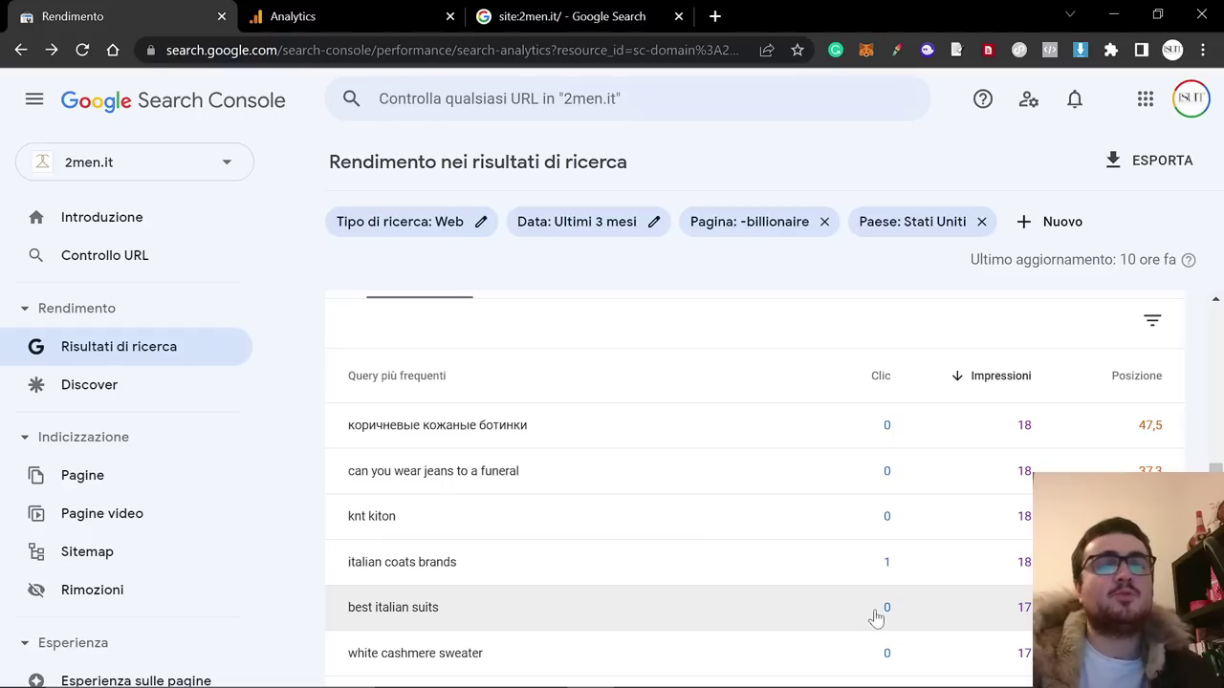
scroll(875, 616, down, 1)
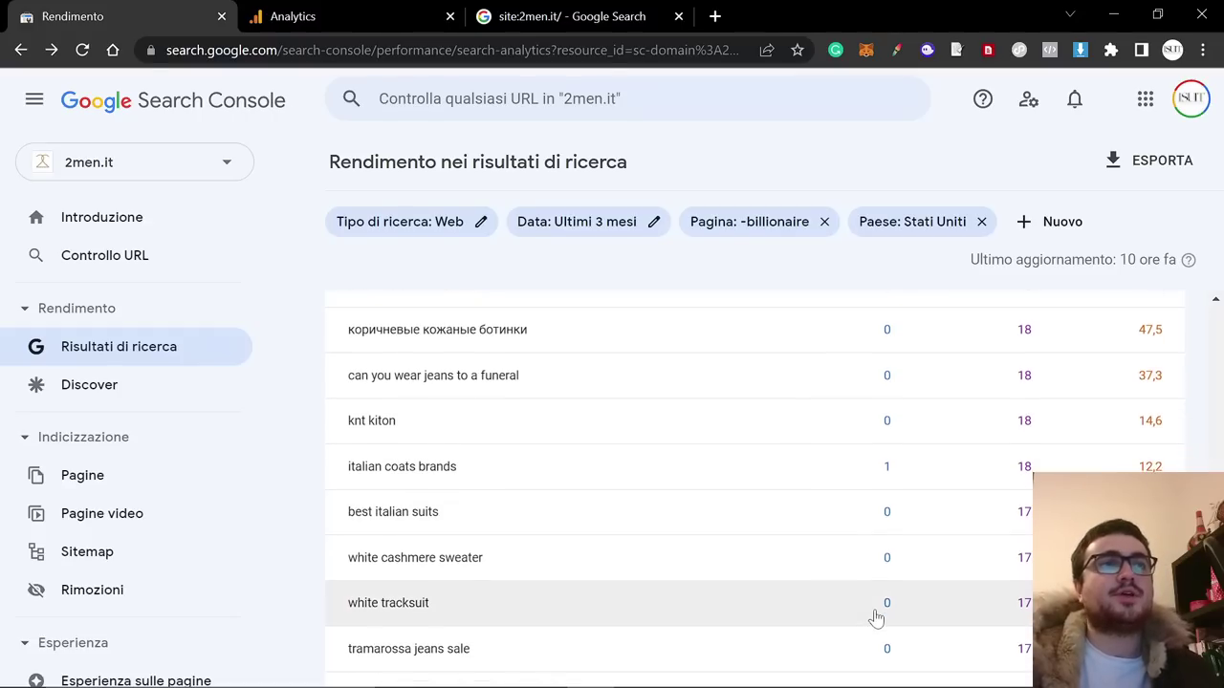
scroll(875, 616, down, 1)
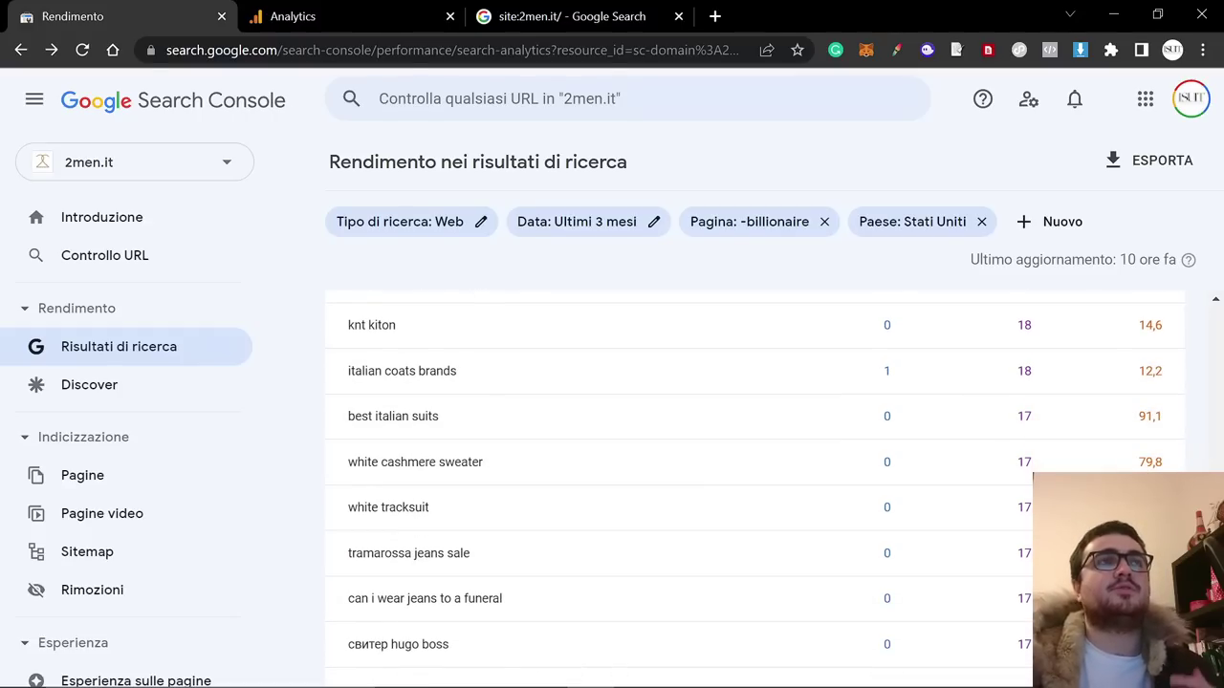
Switch to Google Analytics and open the full report of visited pages.
click(387, 19)
scroll(622, 418, down, 1)
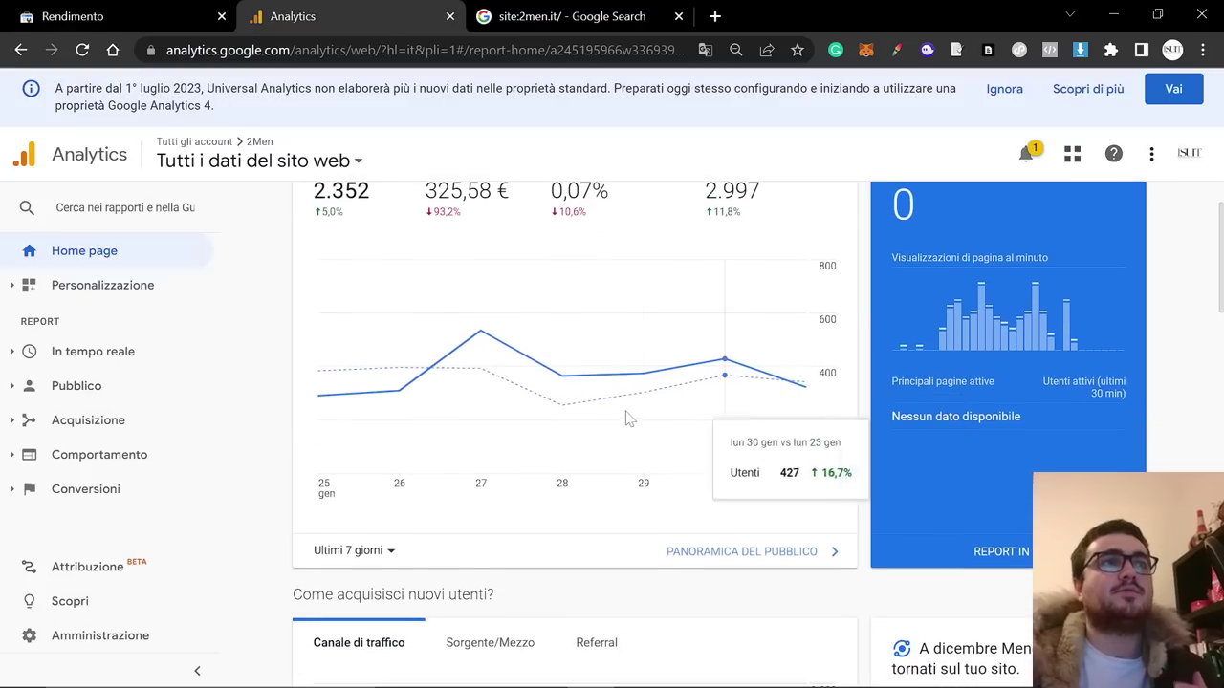
scroll(621, 435, down, 4)
scroll(727, 454, down, 1)
scroll(765, 442, up, 1)
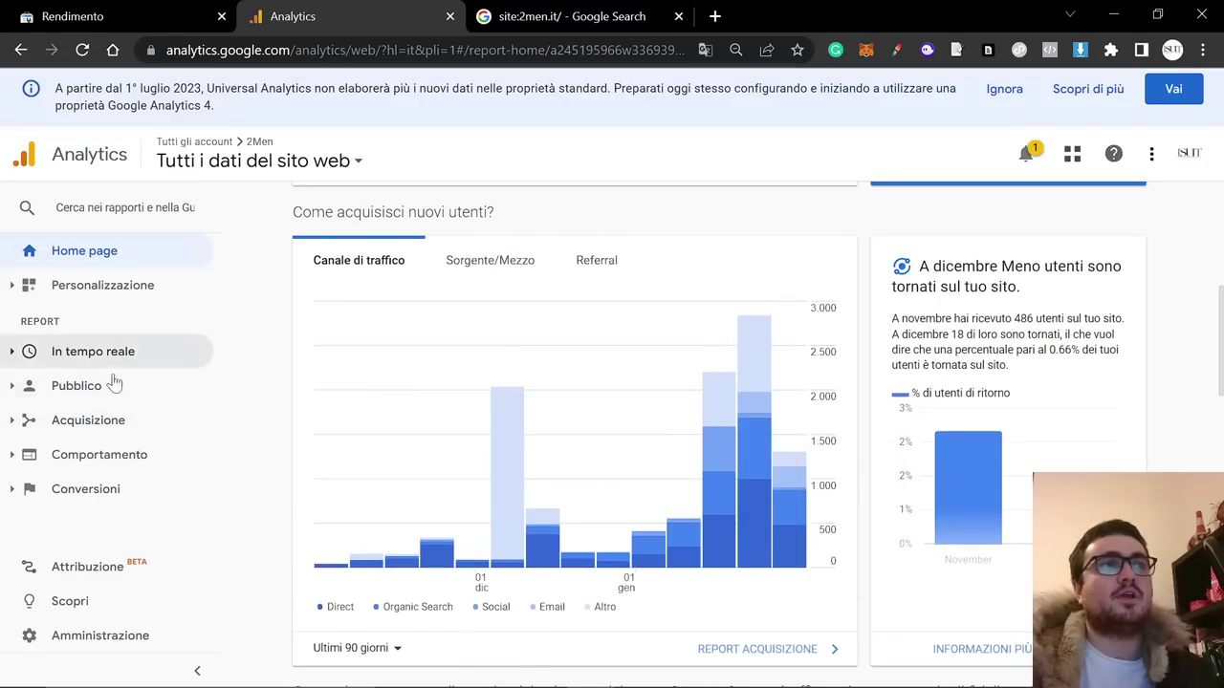
scroll(497, 493, down, 5)
scroll(704, 512, down, 5)
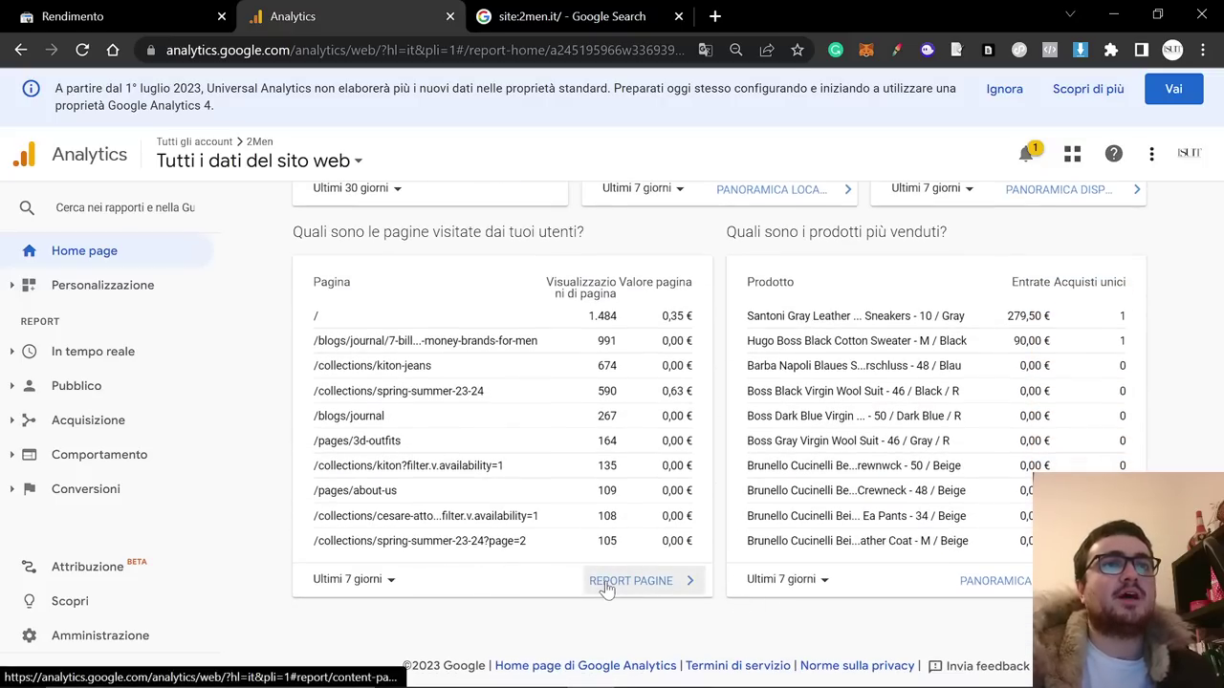
click(605, 586)
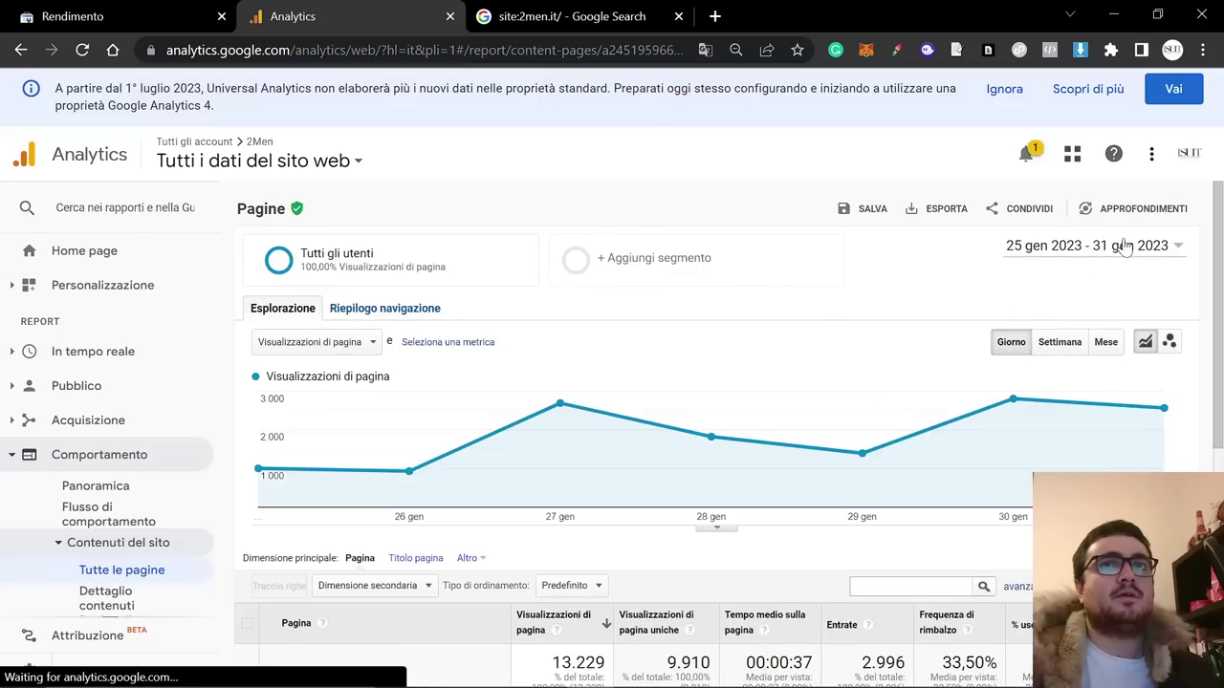
Set the report's date range to 1 Dec 2022 – 31 Jan 2023.
click(1126, 246)
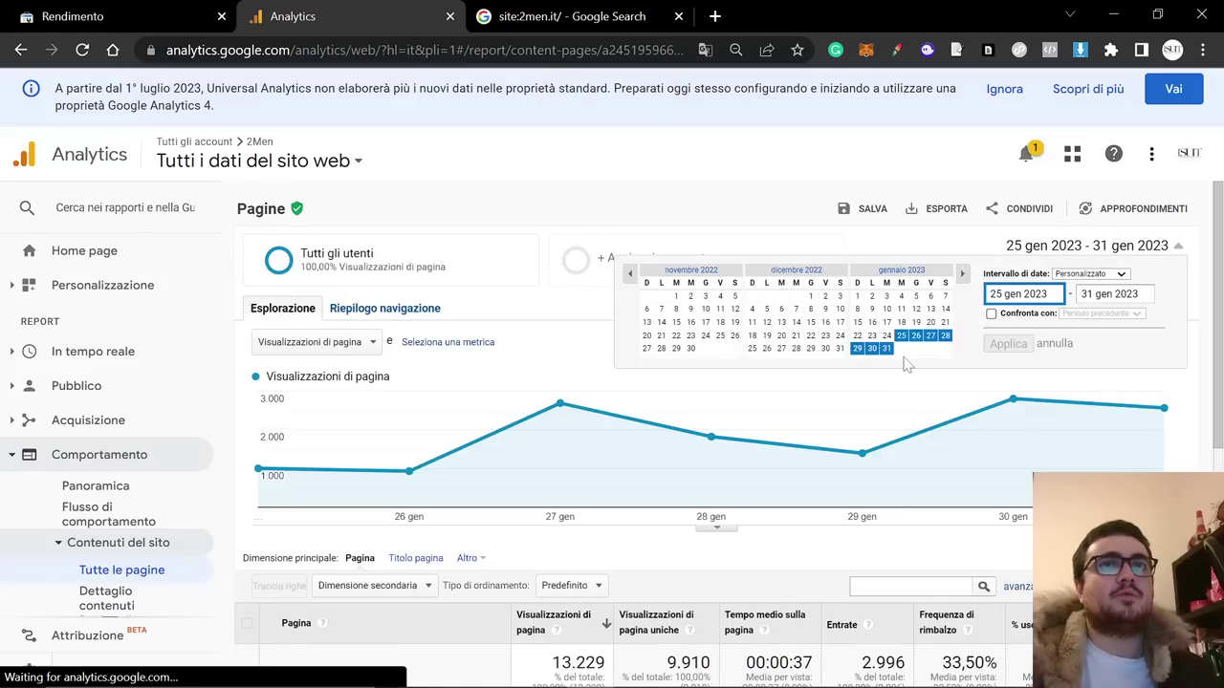
click(810, 296)
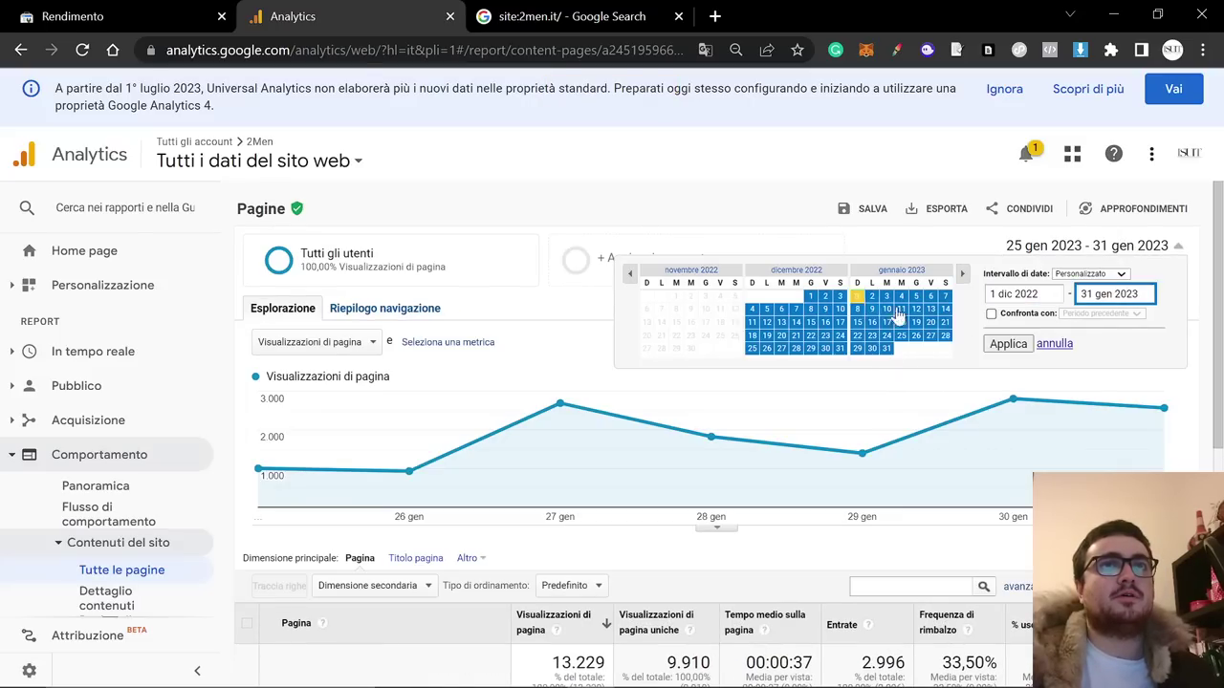
click(1006, 343)
scroll(765, 421, down, 3)
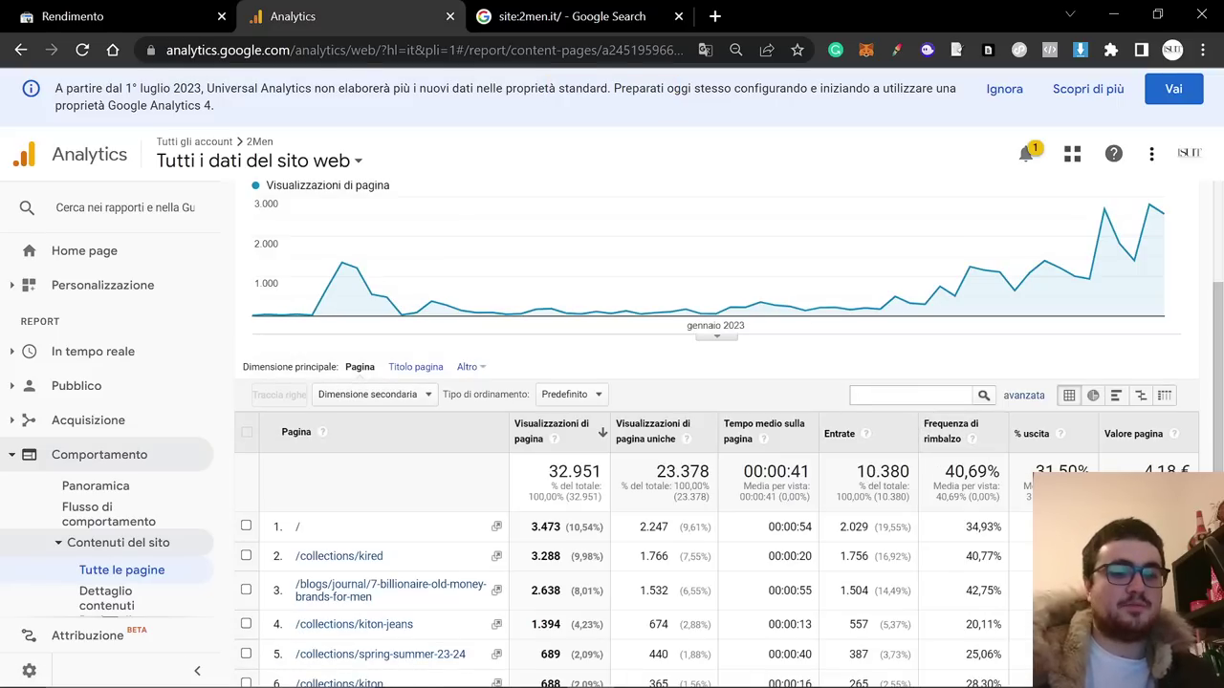
Filter the pages table to entries containing 'blog'.
text(blog)
key(Return)
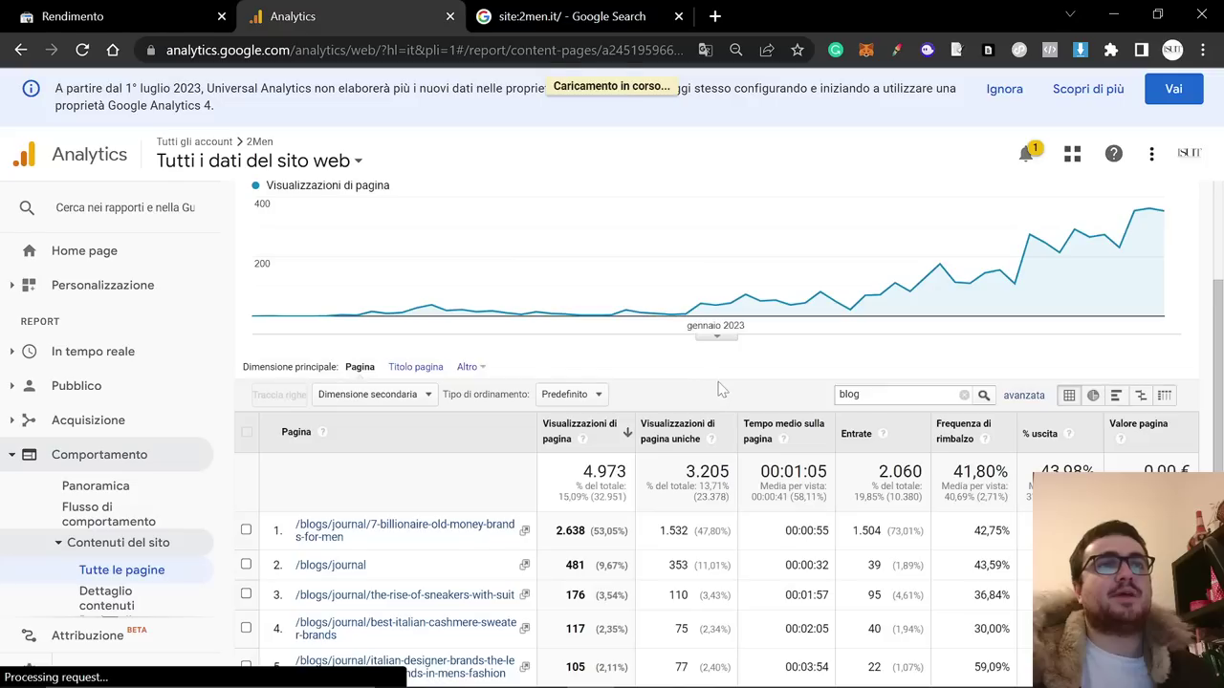
scroll(669, 411, down, 1)
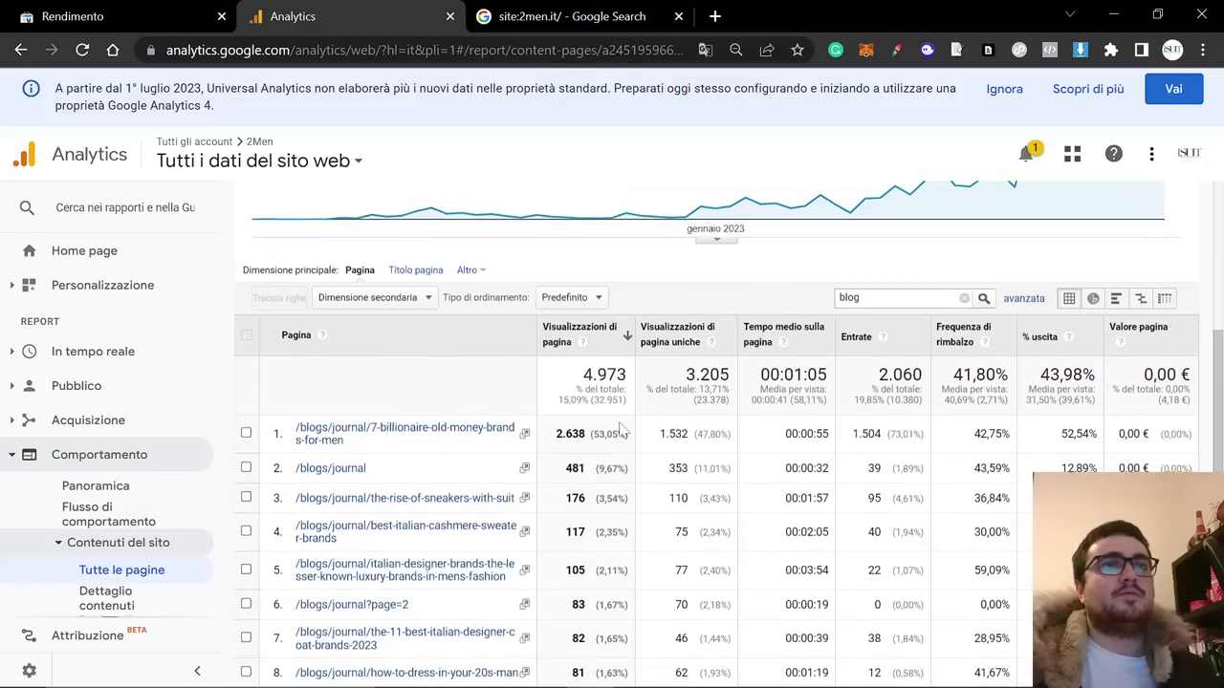
scroll(621, 430, down, 2)
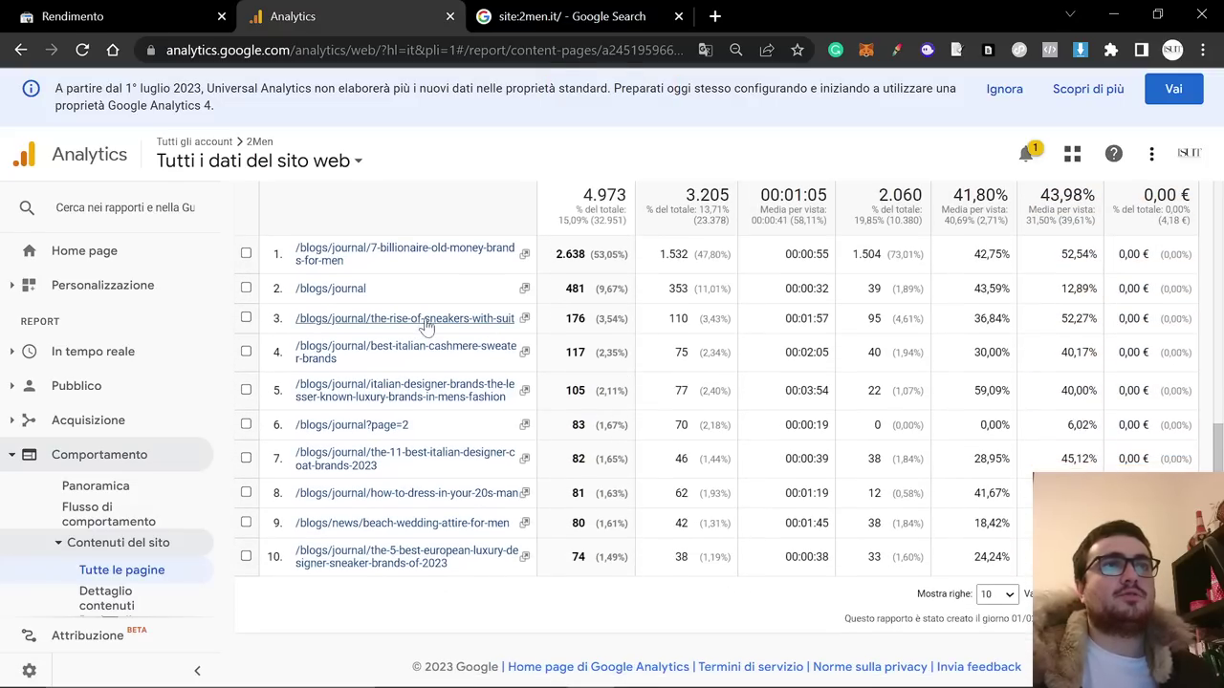
Highlight the average times on page for rows 3 and 4 (00:01:57, 00:02:05).
drag(780, 324, 838, 328)
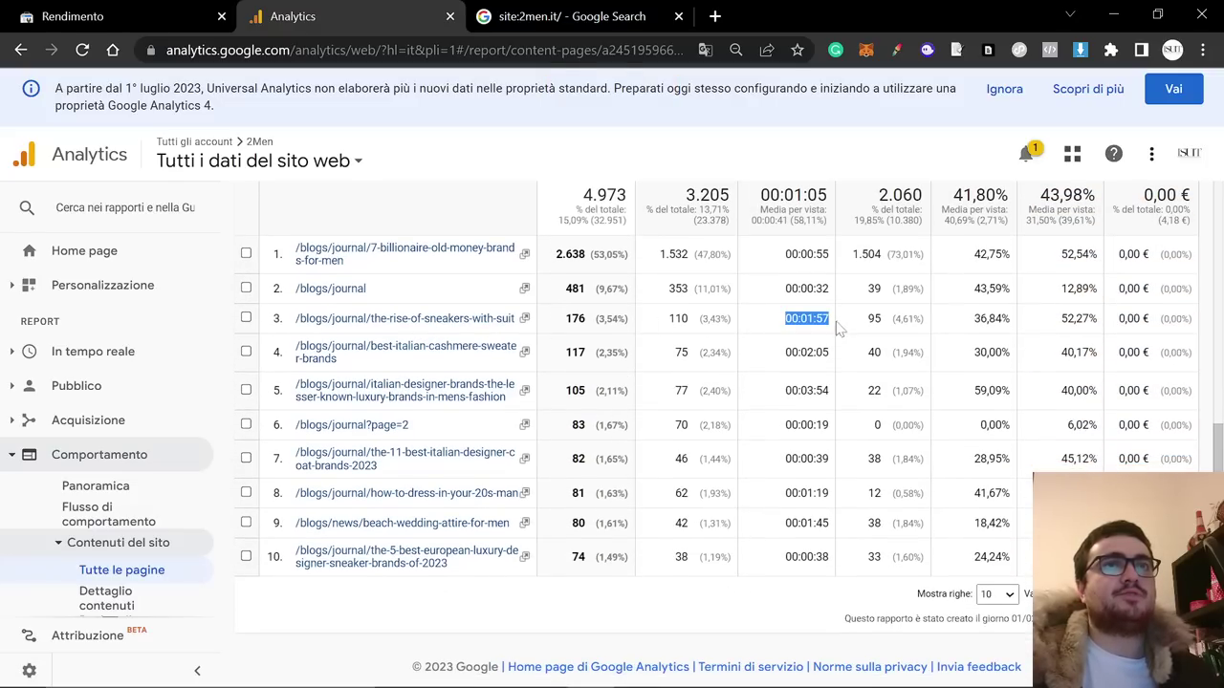
click(787, 371)
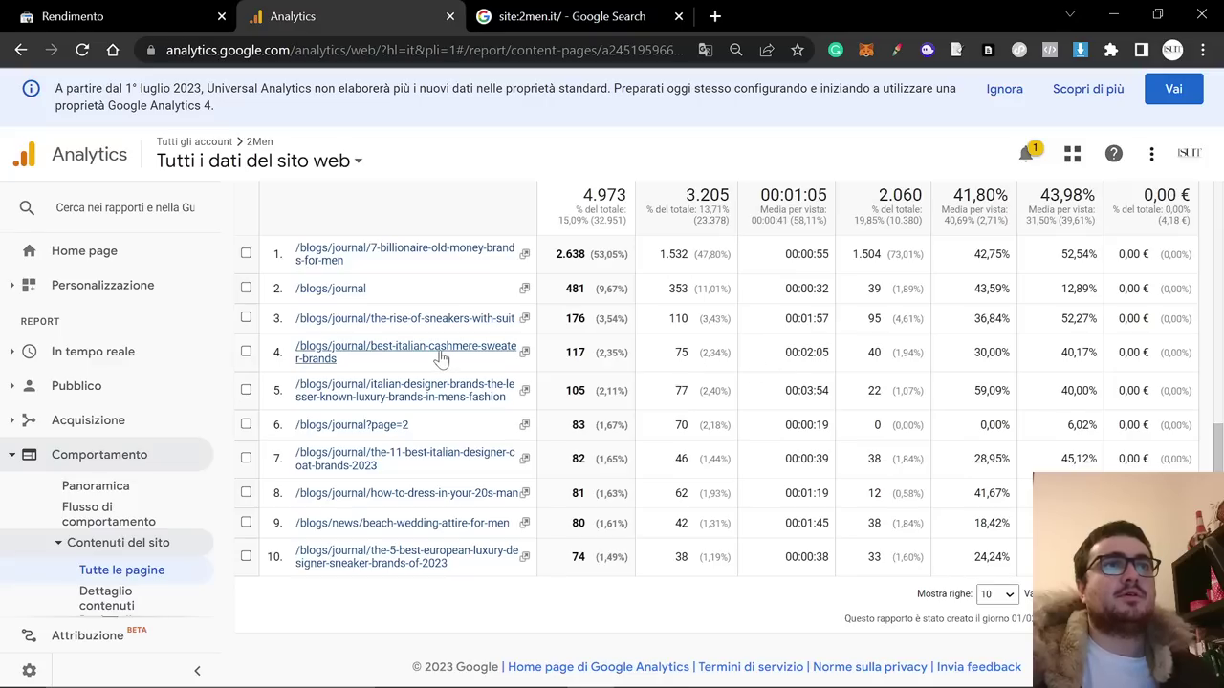
drag(797, 352, 859, 358)
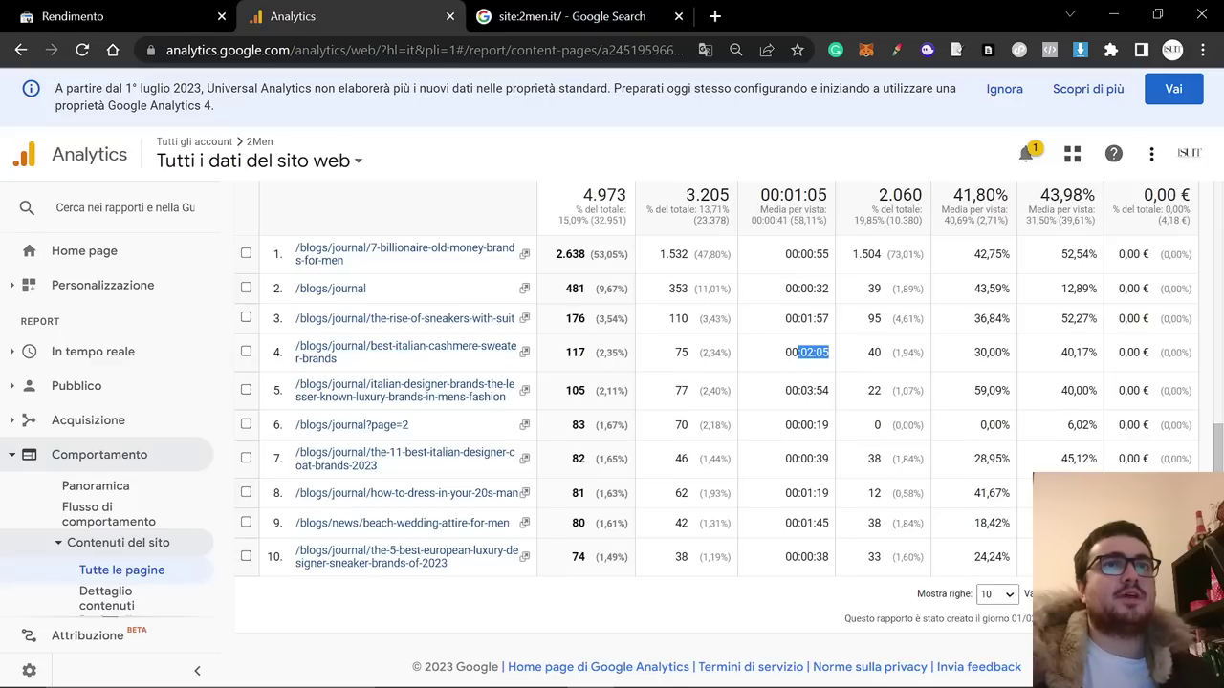
click(822, 379)
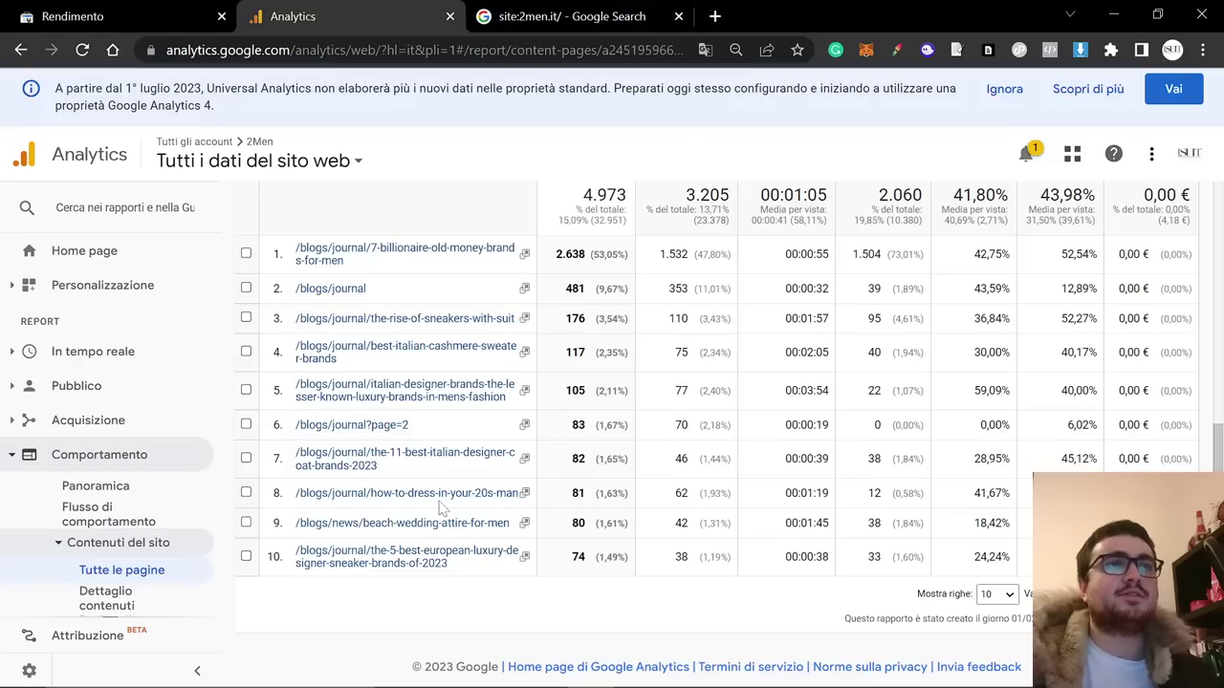
Add Sorgente/Mezzo as the secondary dimension of the blog pages report.
scroll(394, 246, up, 2)
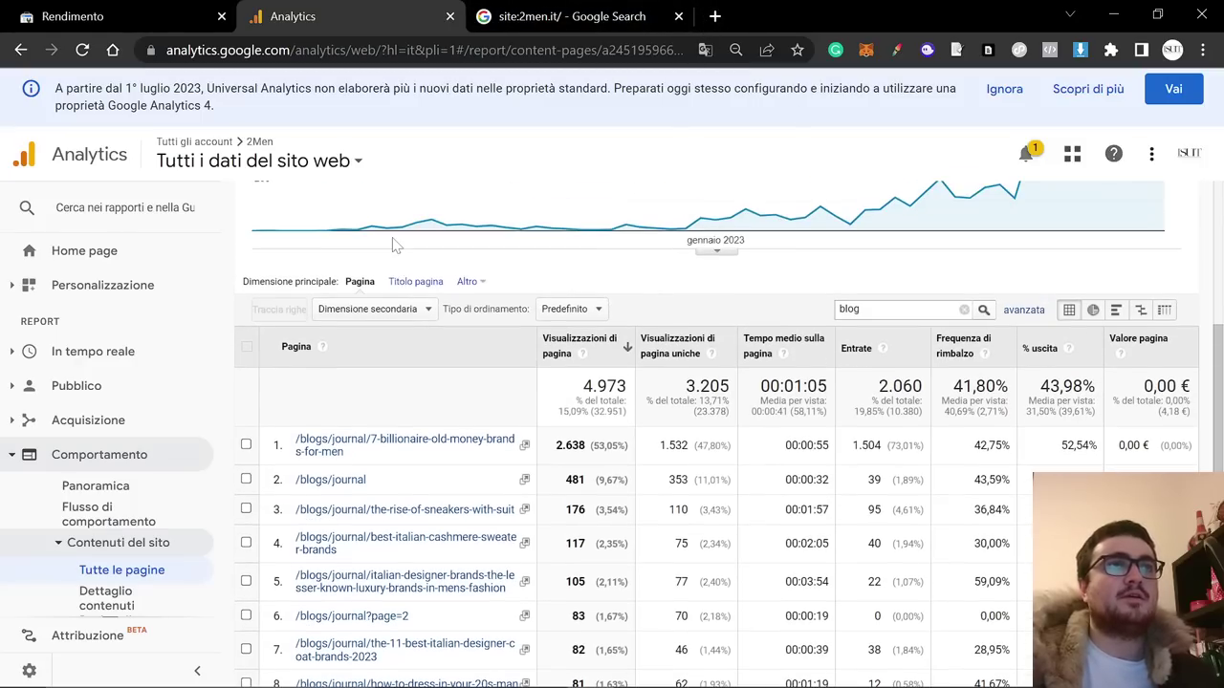
click(397, 309)
text(sorg)
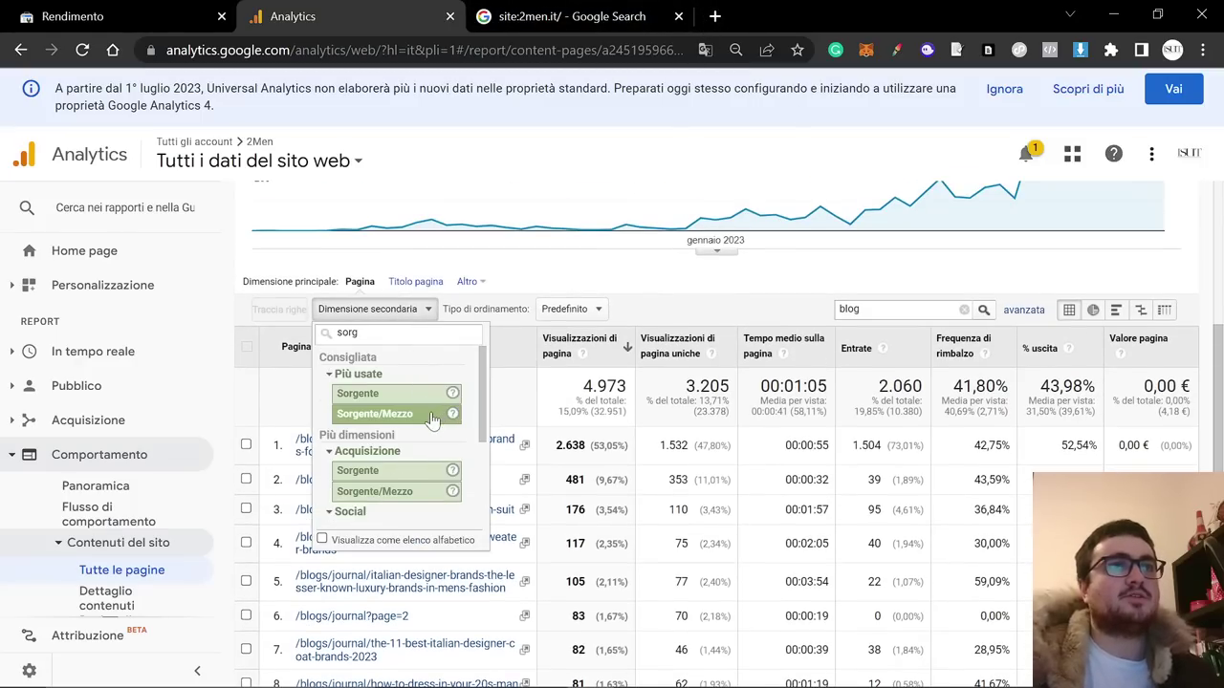
click(426, 415)
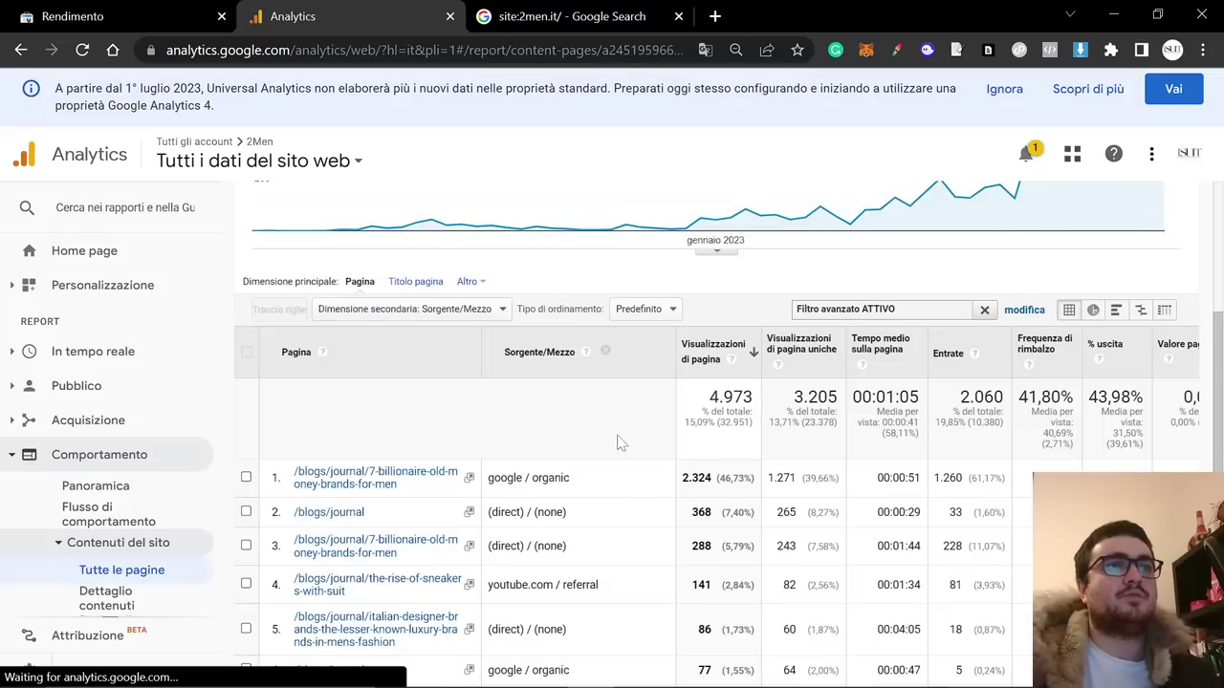
Highlight row 36's time 00:00:12 and row 33's time 00:03:10 and source google / organic.
scroll(623, 450, down, 2)
scroll(421, 497, down, 2)
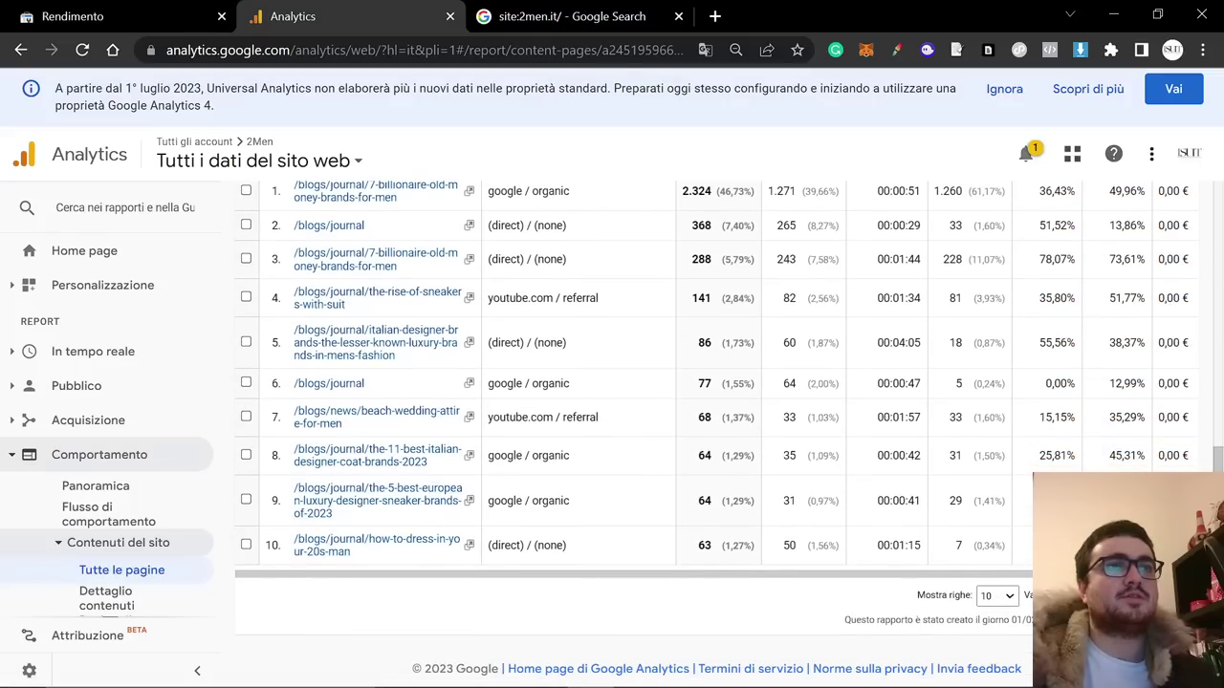
scroll(540, 616, up, 1)
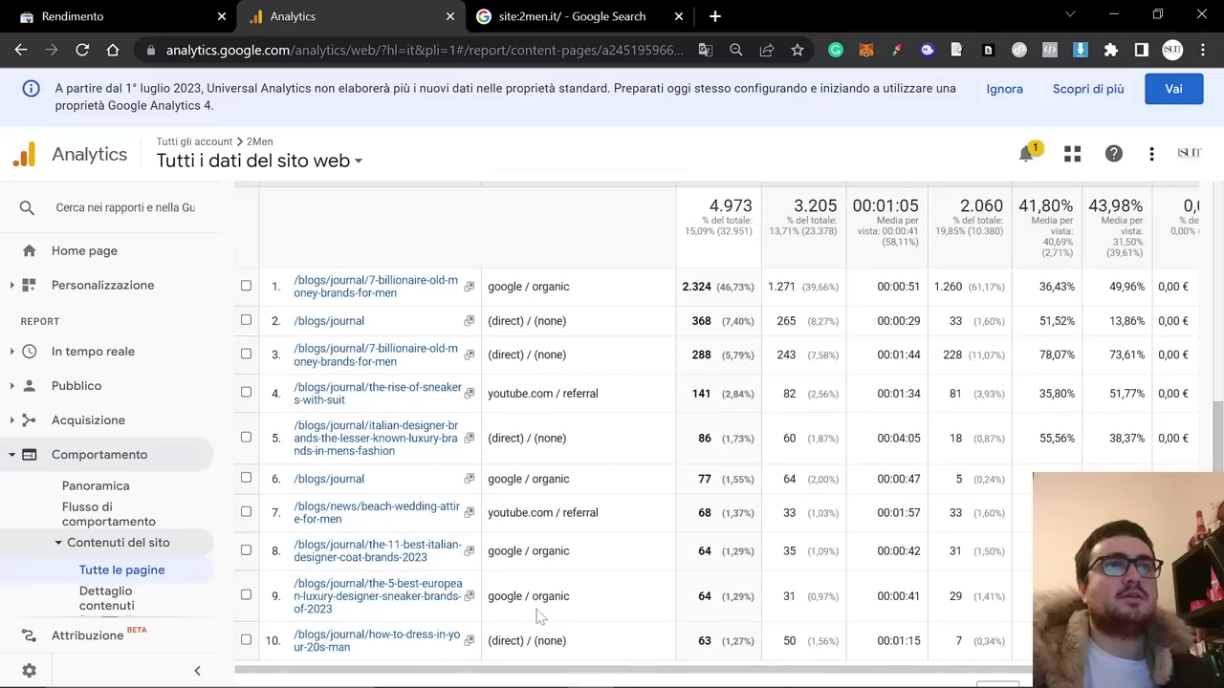
scroll(631, 431, down, 1)
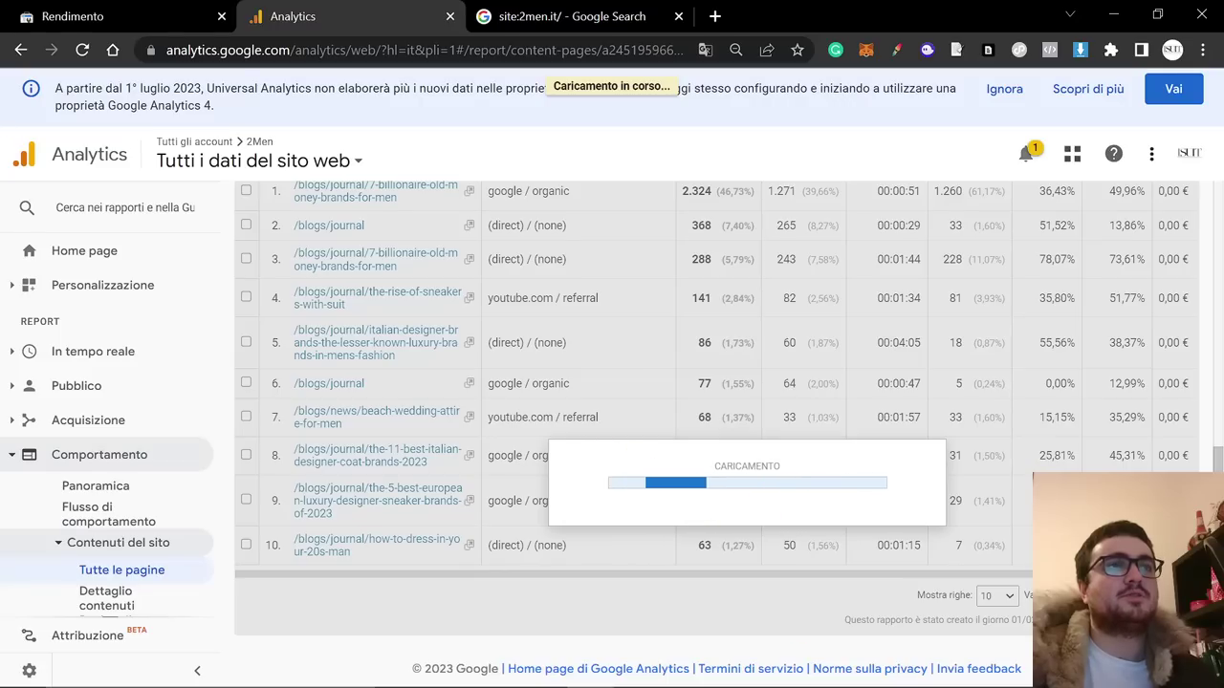
mouse_move(865, 669)
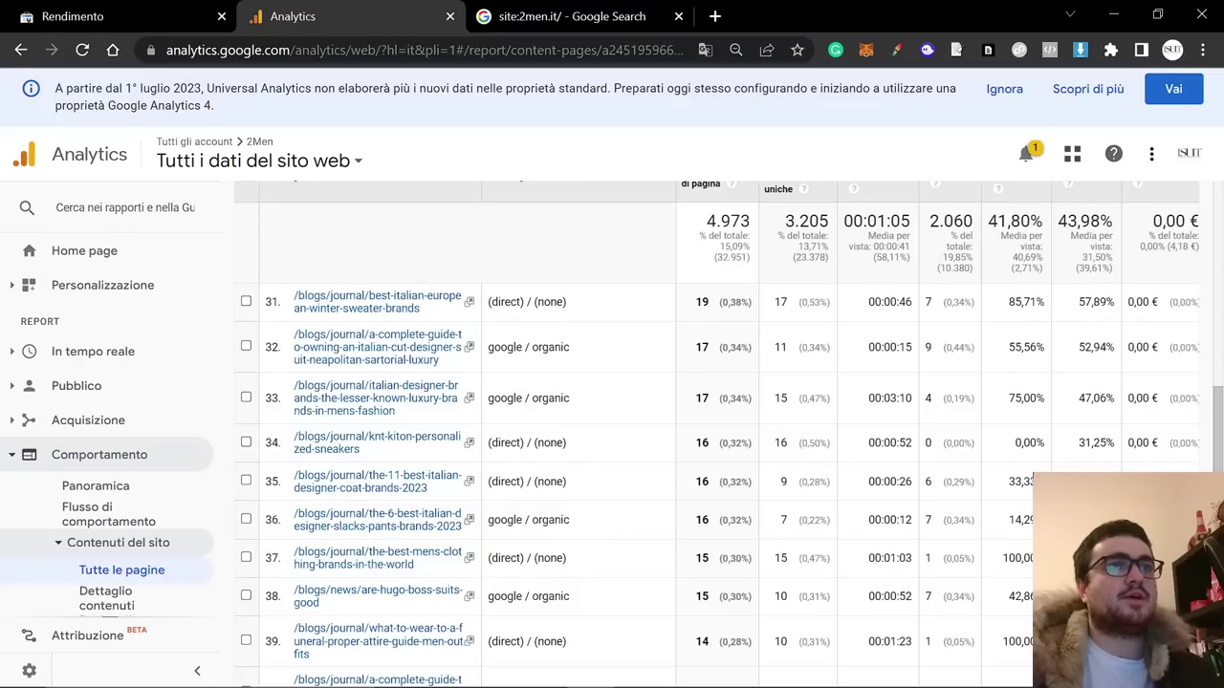
drag(866, 520, 924, 523)
click(899, 536)
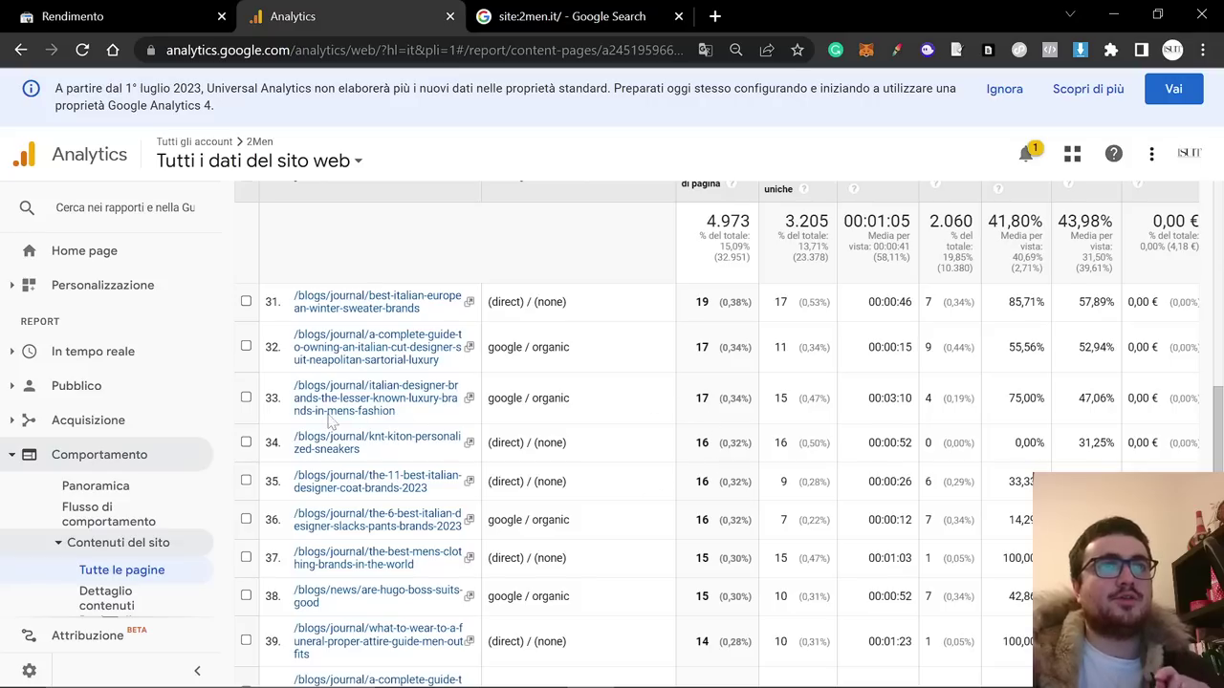
drag(920, 403, 861, 406)
click(834, 408)
drag(597, 409, 484, 403)
click(593, 411)
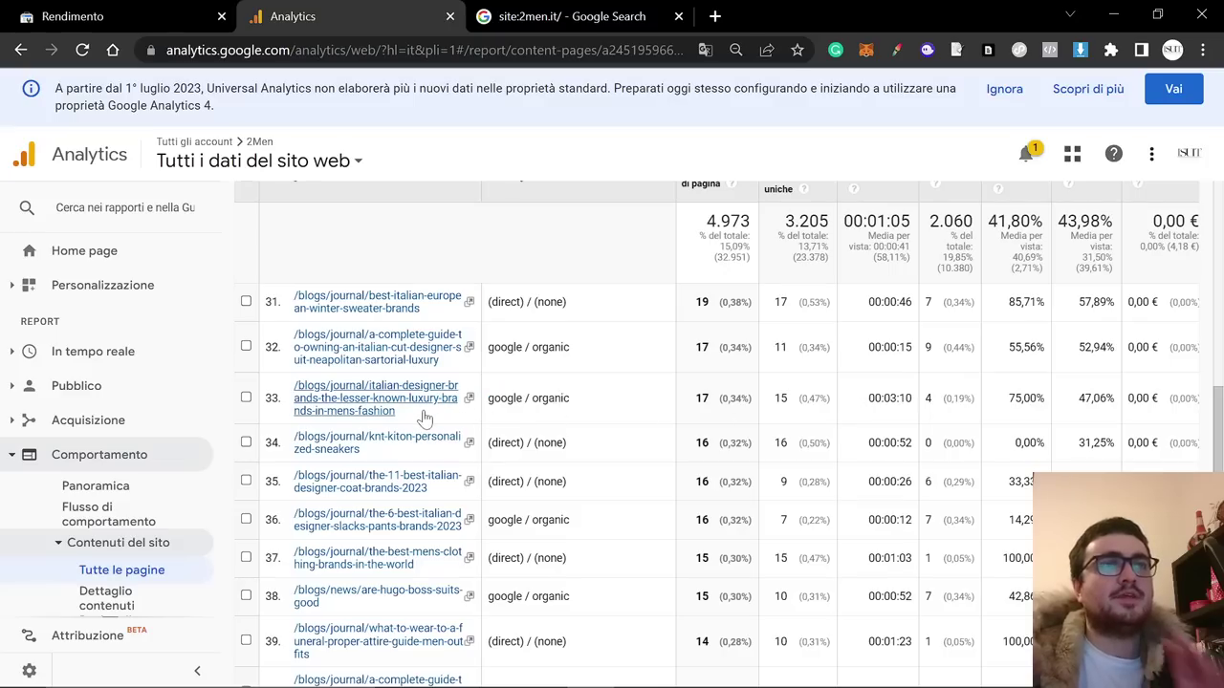
Move to results 41–50 and look through them.
scroll(432, 422, down, 2)
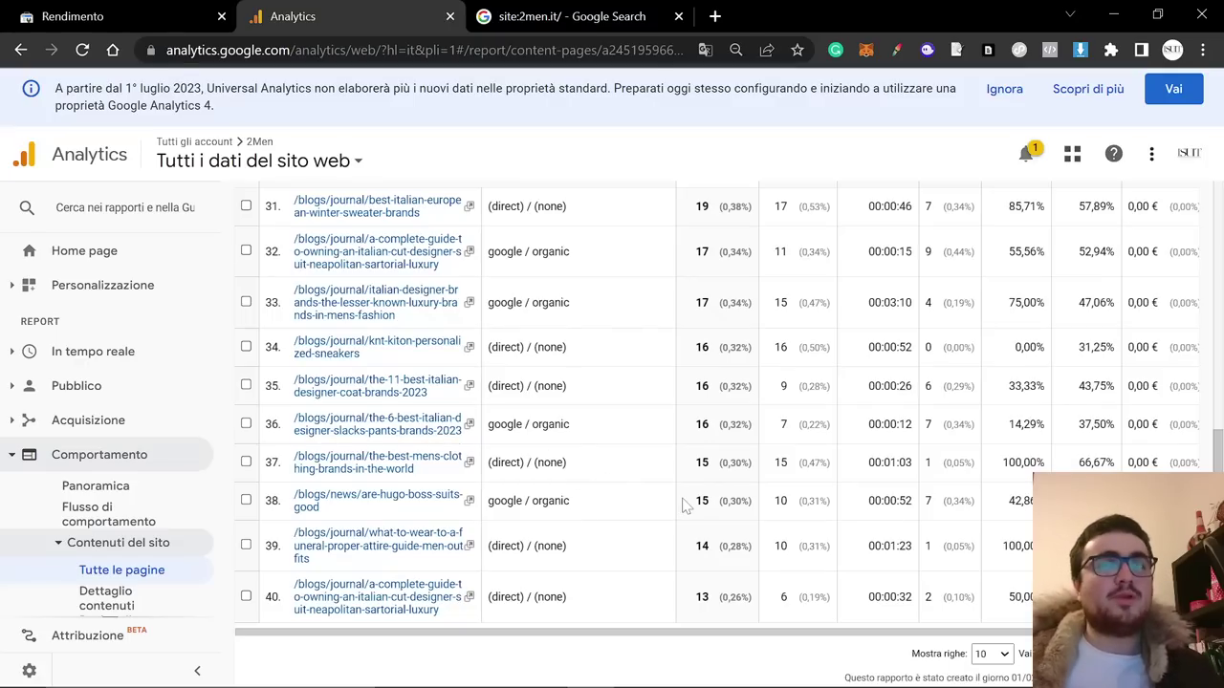
click(1180, 654)
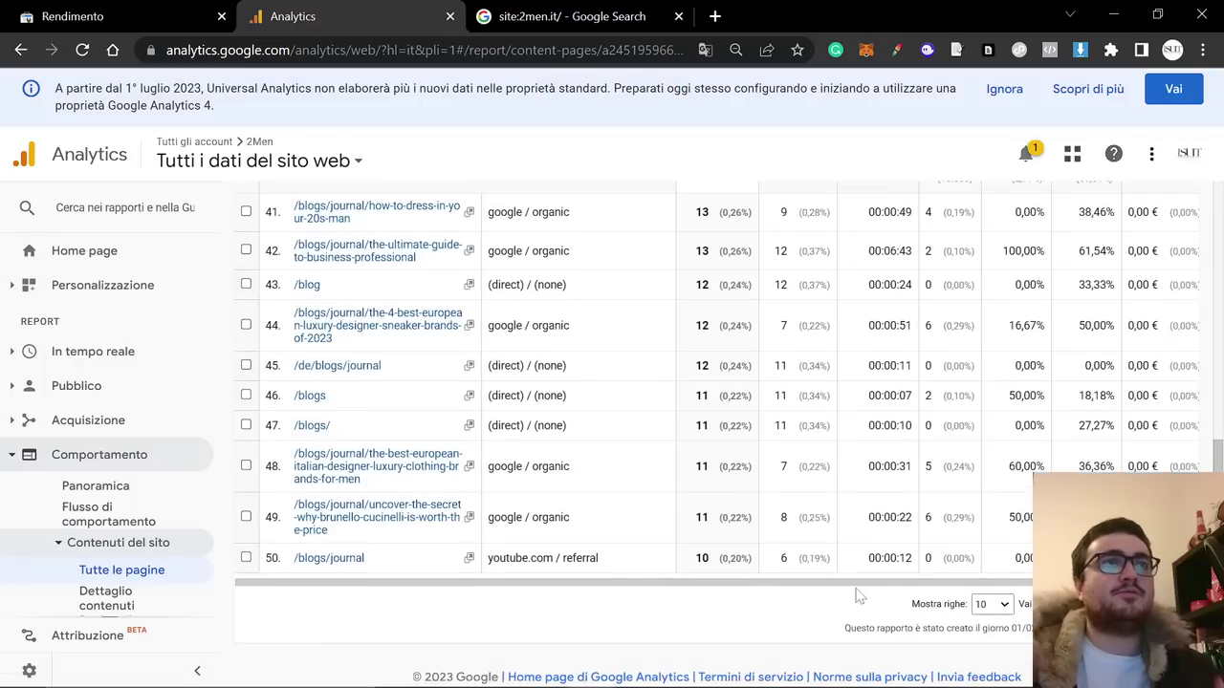
scroll(858, 592, up, 1)
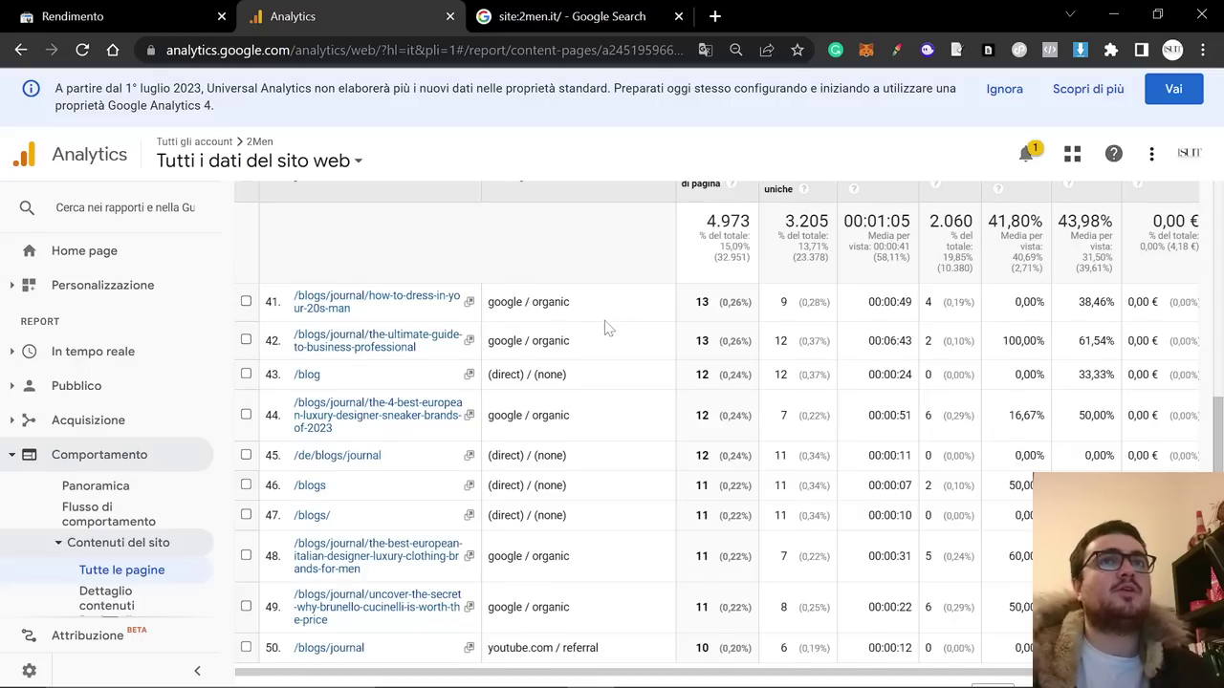
scroll(604, 327, up, 1)
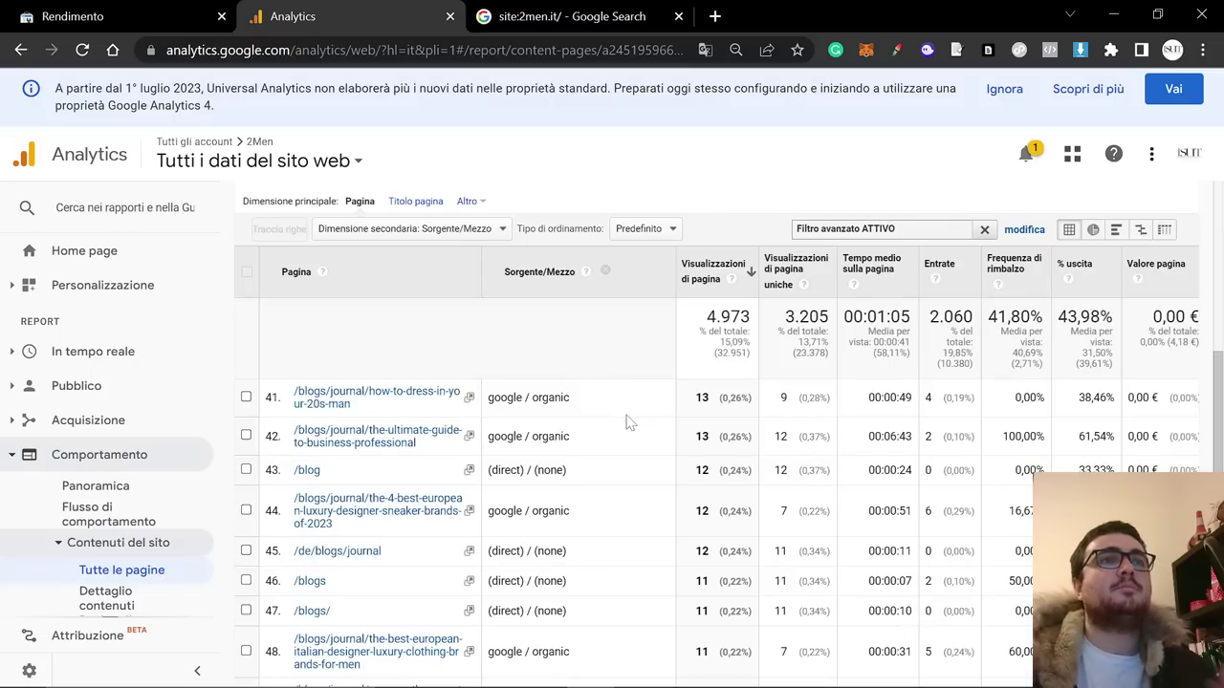
scroll(626, 420, down, 1)
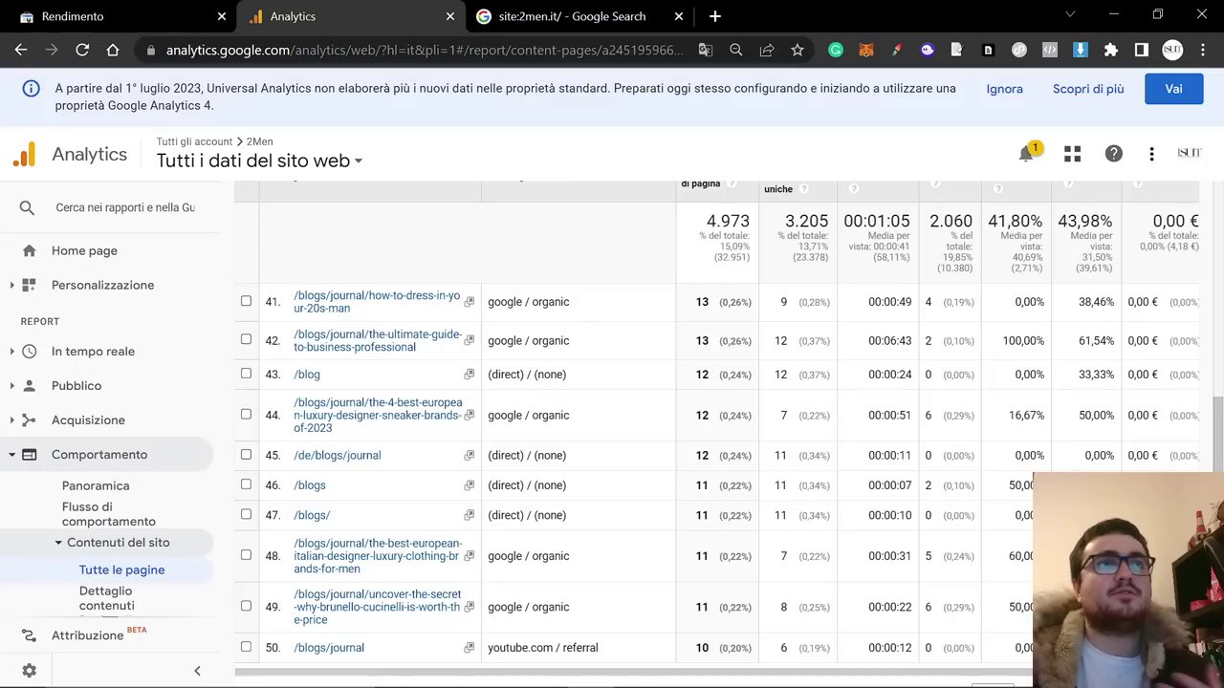
scroll(519, 383, up, 1)
ctrl+scroll(564, 430, up, 1)
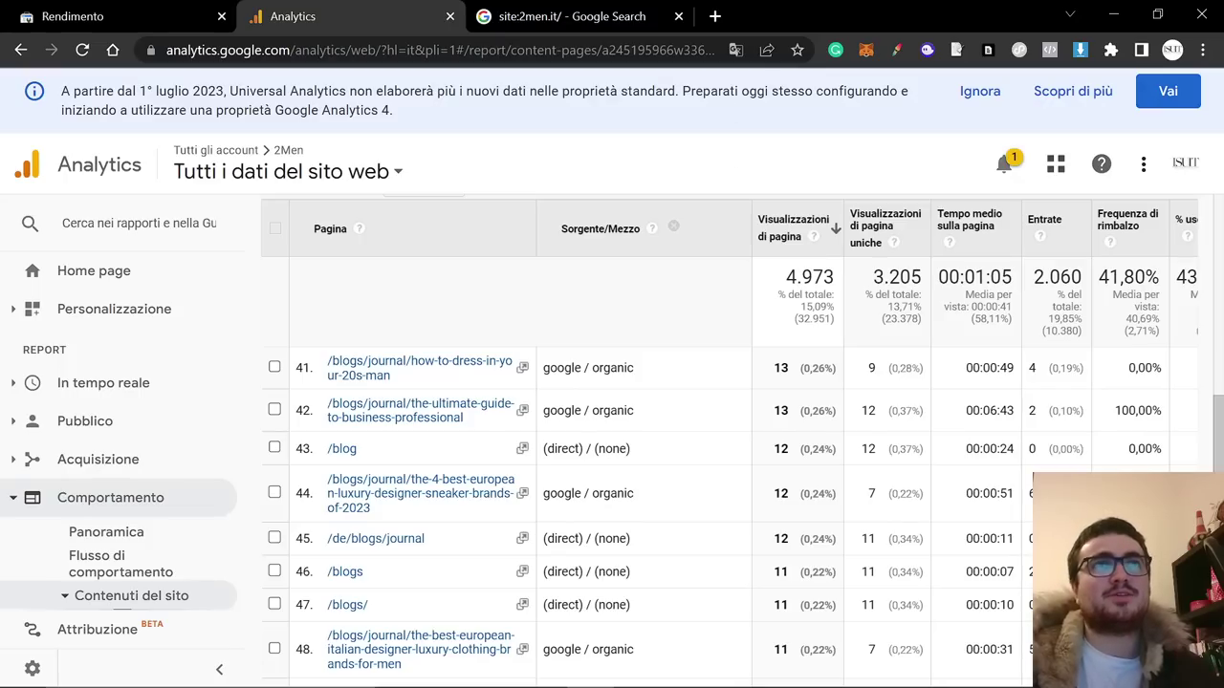
Preview the how-to-dress-in-your-20s article, dismiss its discount pop-up, and close it.
click(523, 372)
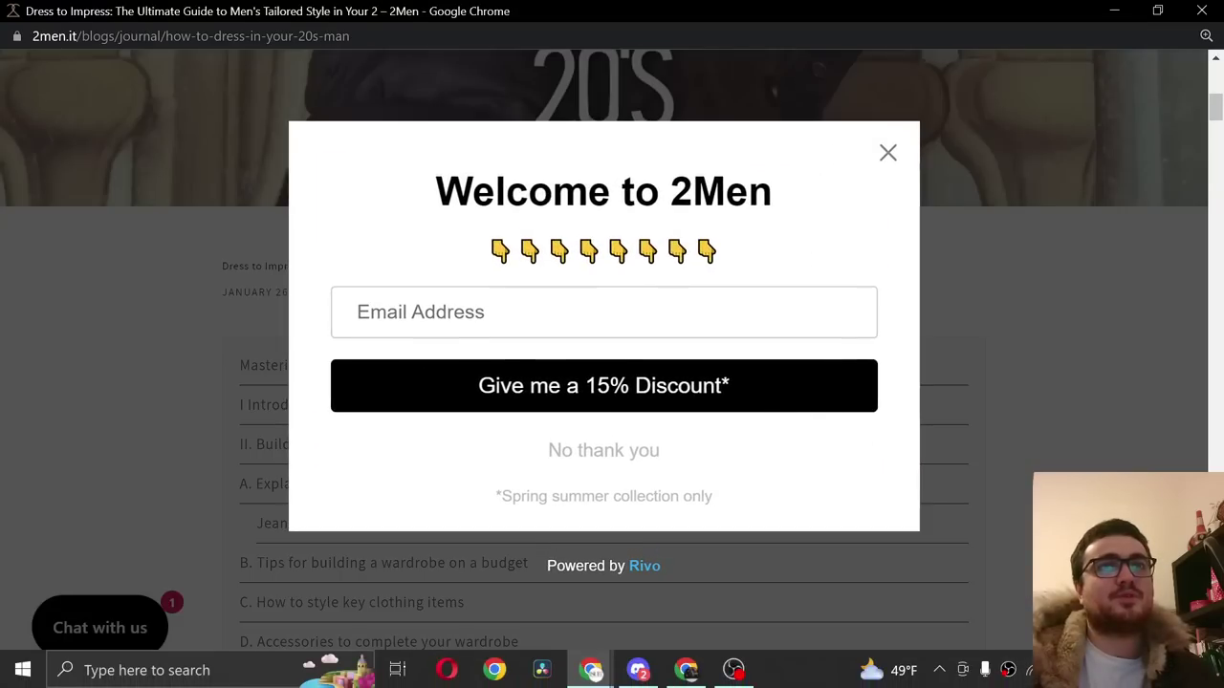
click(886, 155)
key(ctrl+w)
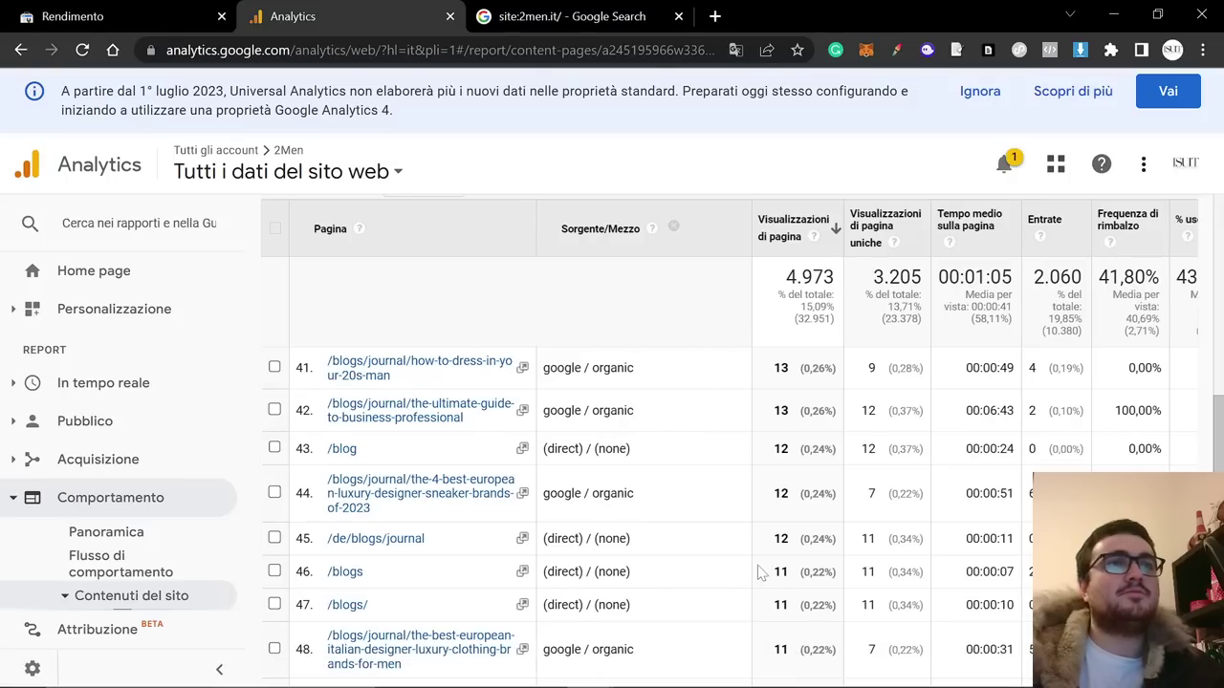
Highlight row 41's 00:00:49 time on page, then switch to the Ahrefs dashboard.
scroll(918, 487, up, 1)
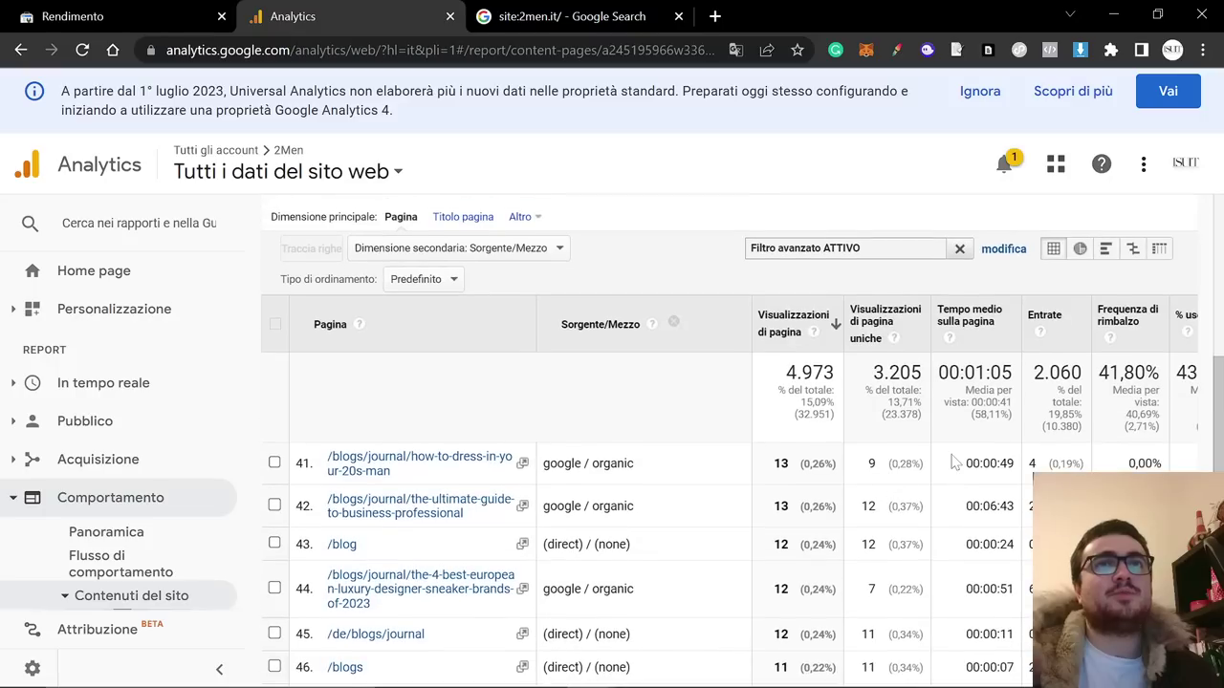
drag(968, 464, 1018, 478)
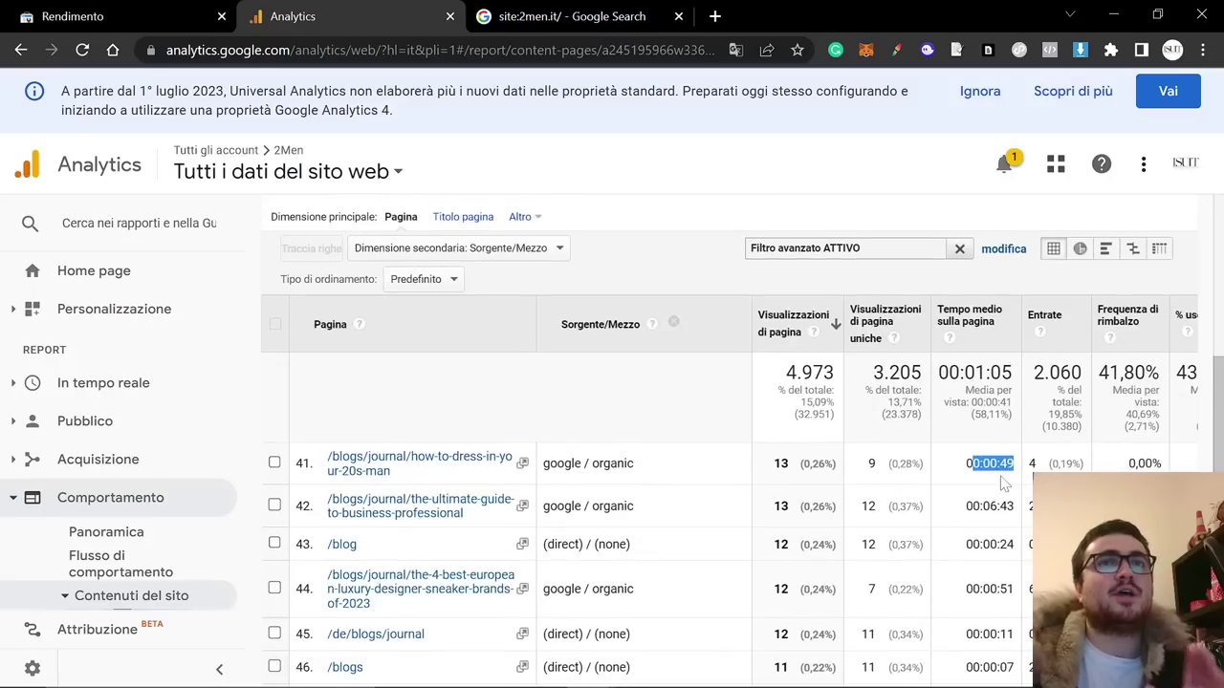
click(996, 484)
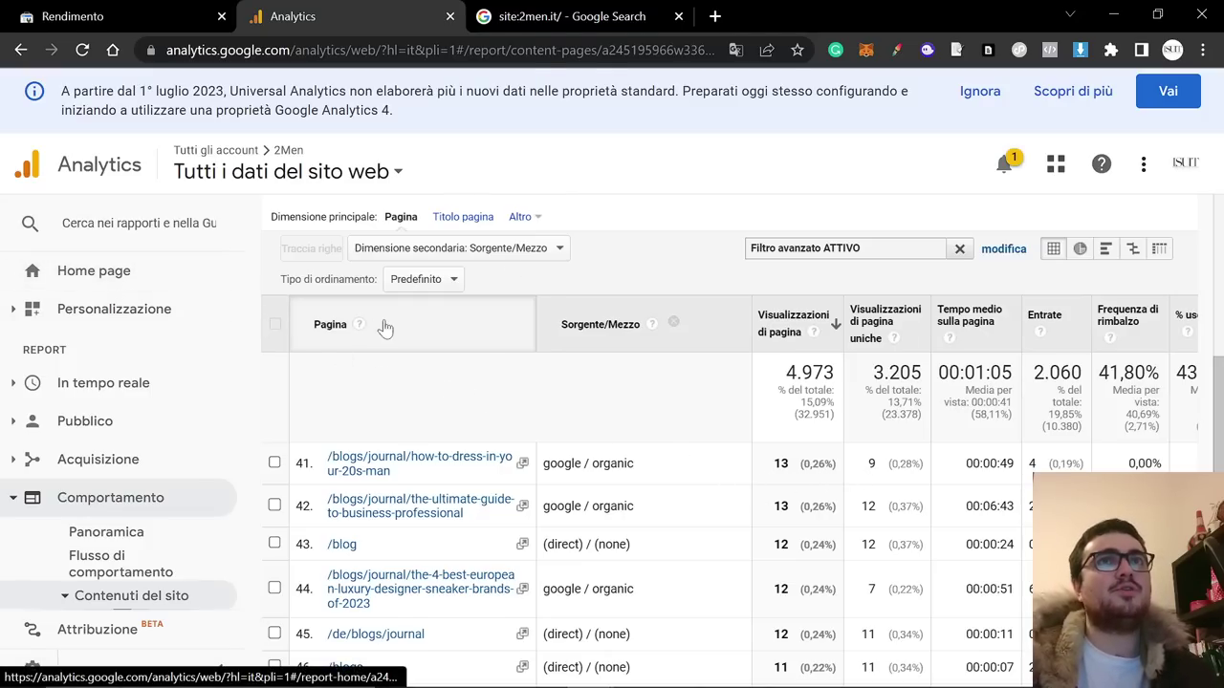
key(alt+Tab)
scroll(771, 361, down, 1)
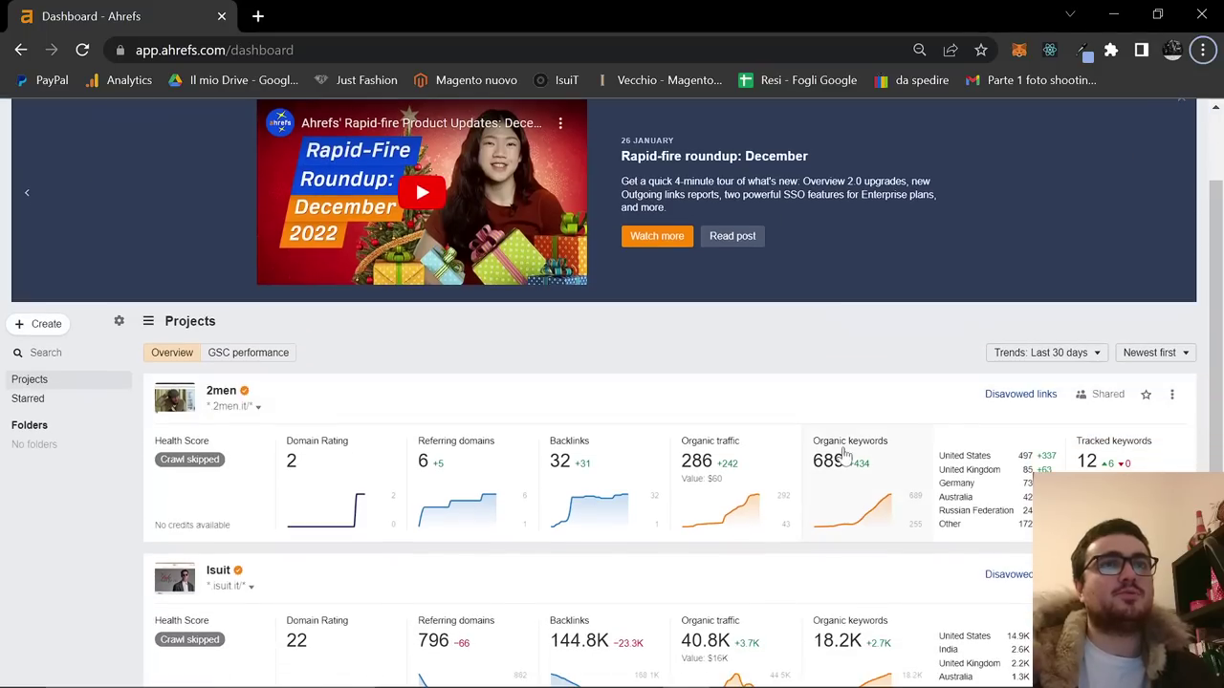
click(743, 464)
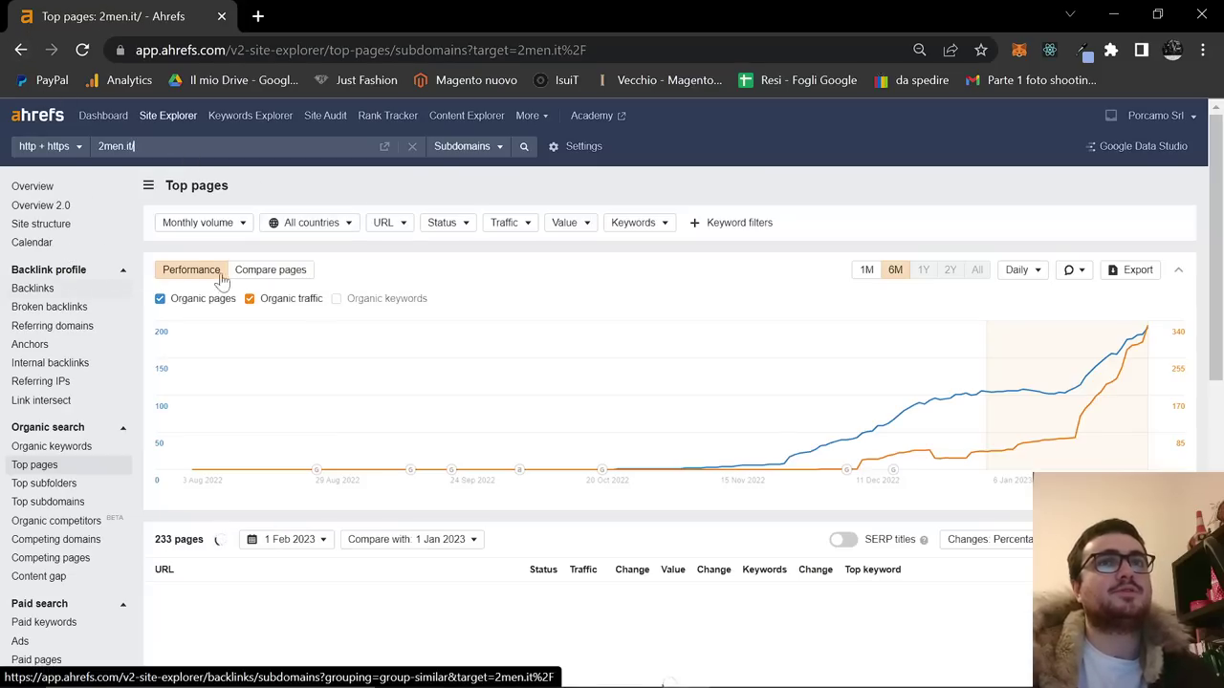
scroll(574, 361, down, 3)
scroll(574, 362, up, 2)
scroll(574, 361, down, 3)
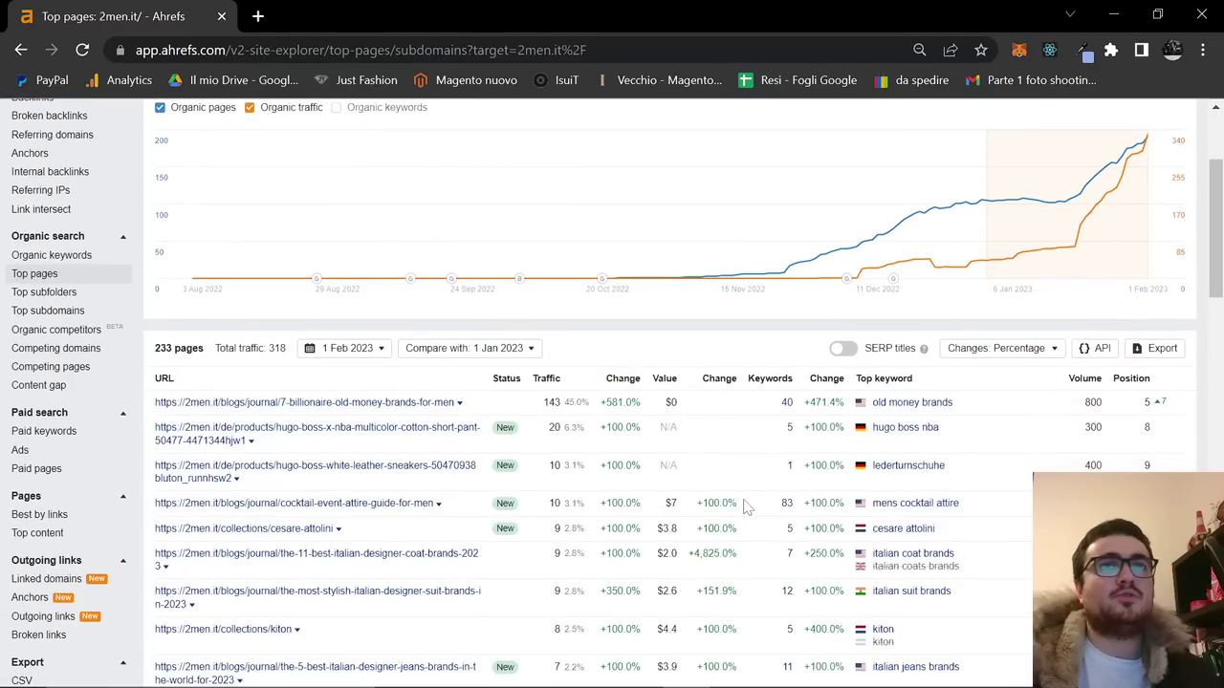
scroll(173, 323, up, 1)
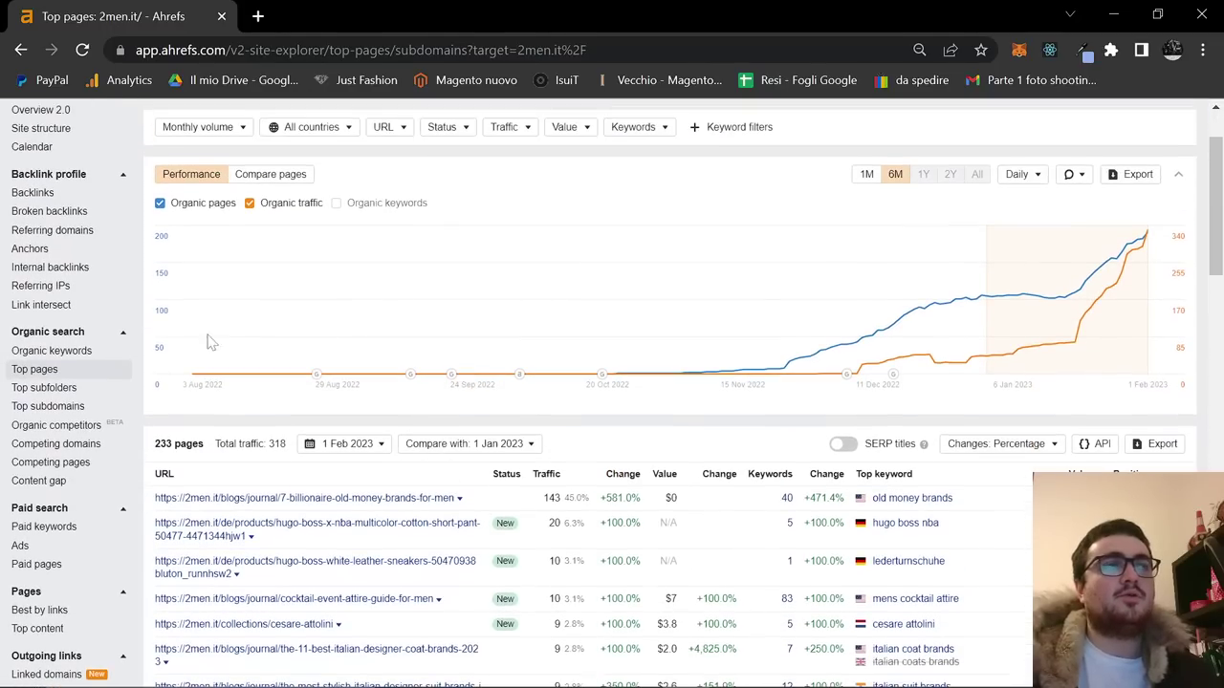
scroll(132, 244, up, 1)
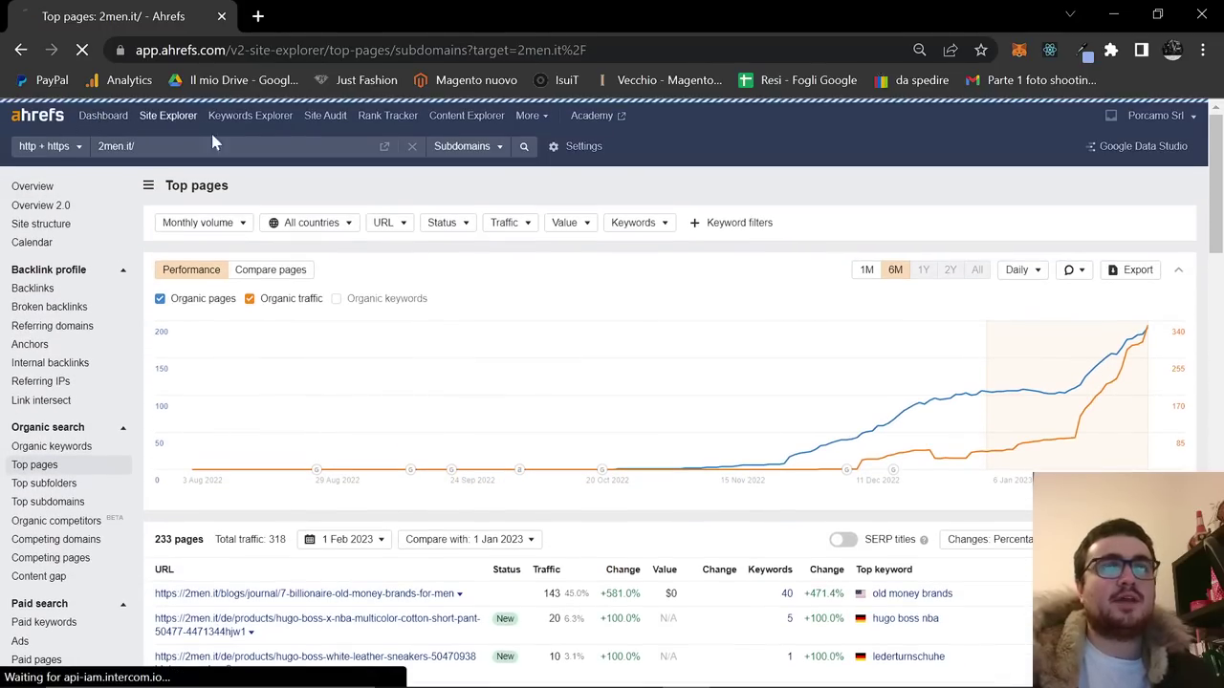
scroll(956, 502, down, 1)
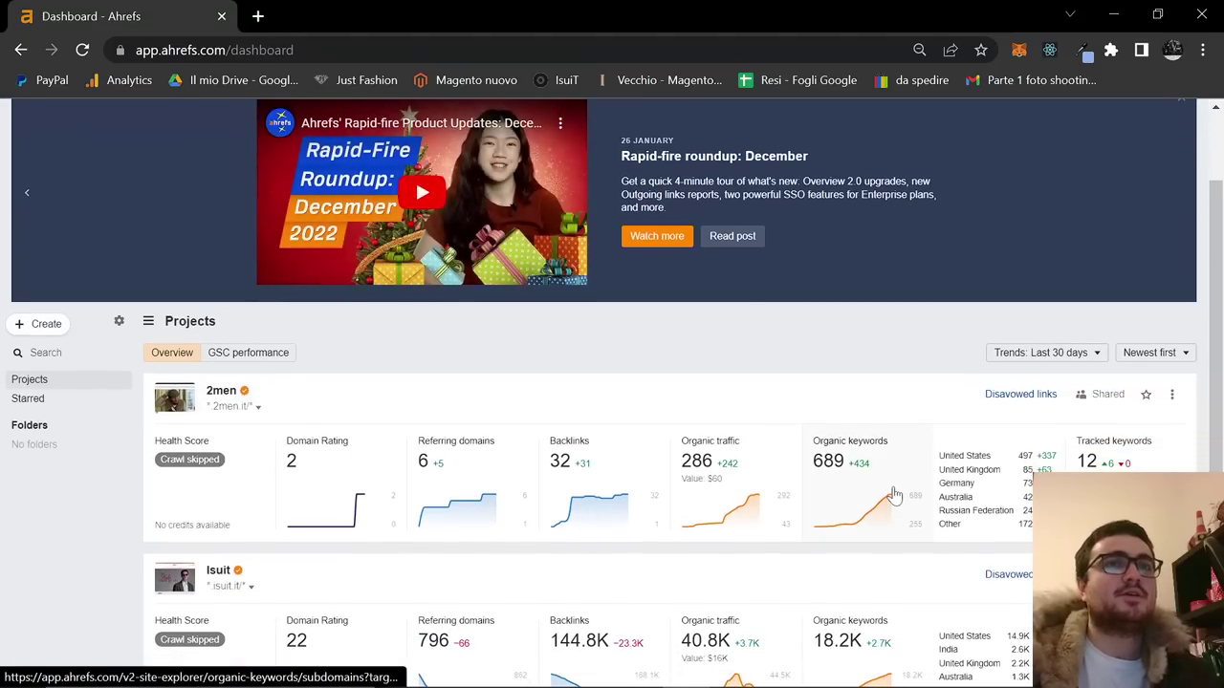
Open the 2men organic keywords report, sort it by Updated, and browse the list.
click(894, 495)
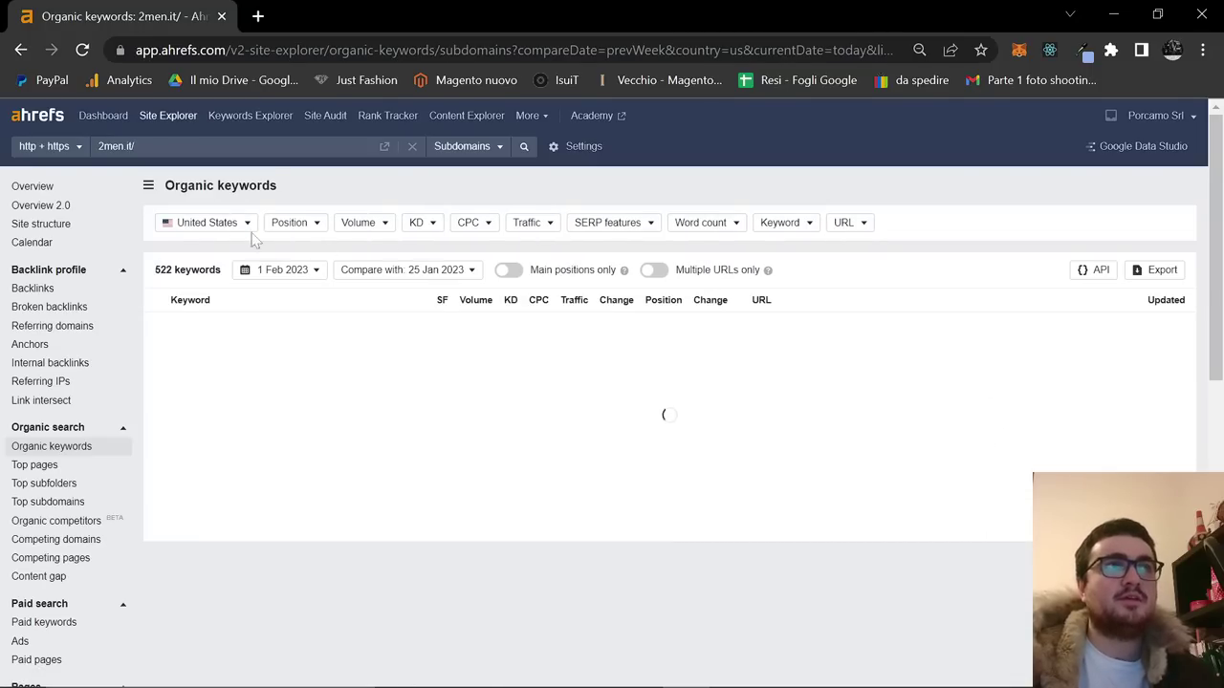
click(1147, 300)
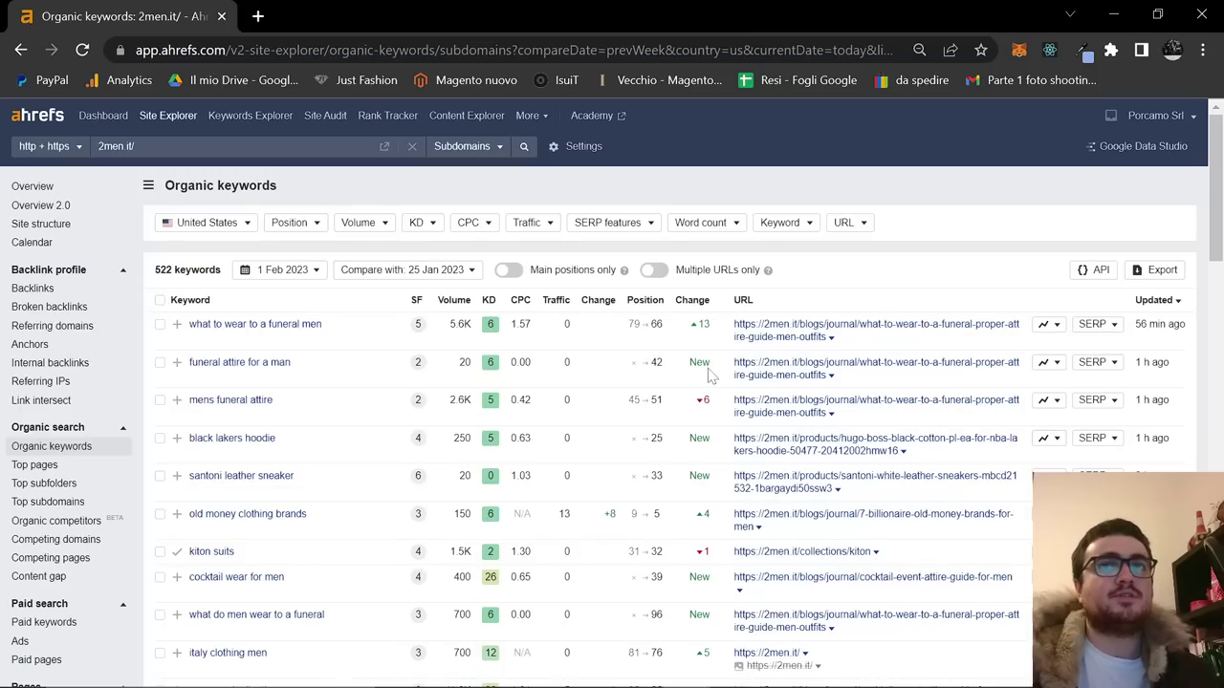
scroll(708, 376, down, 1)
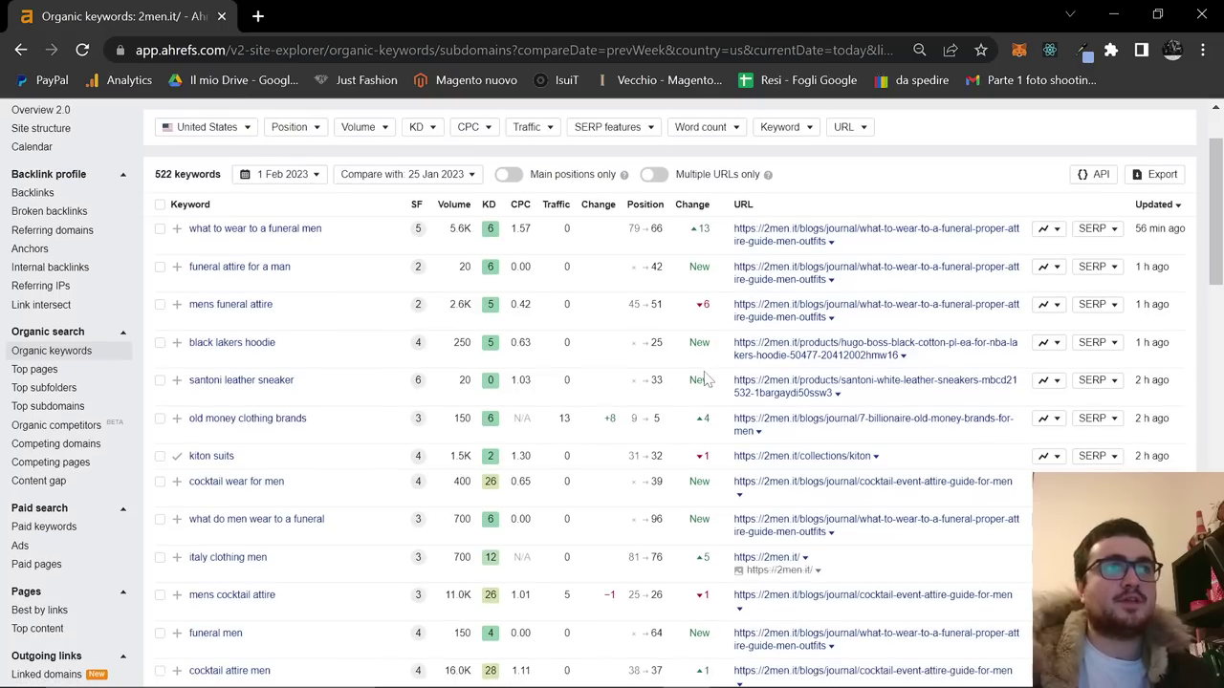
scroll(706, 379, down, 2)
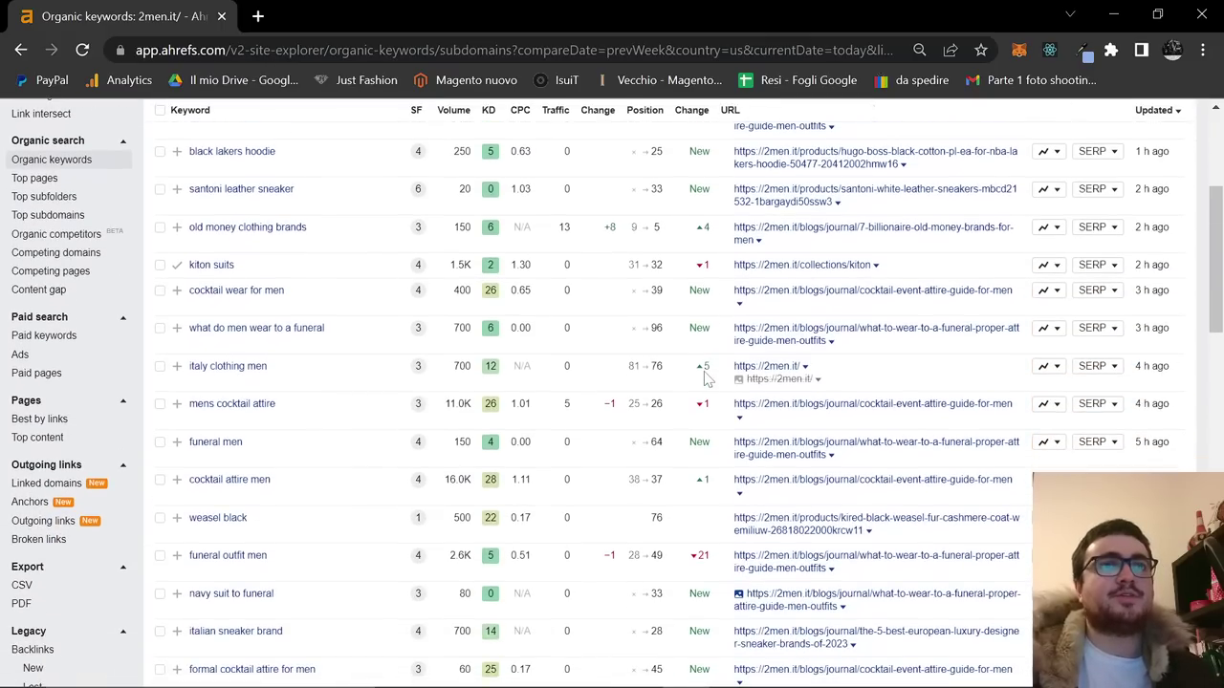
scroll(706, 380, down, 1)
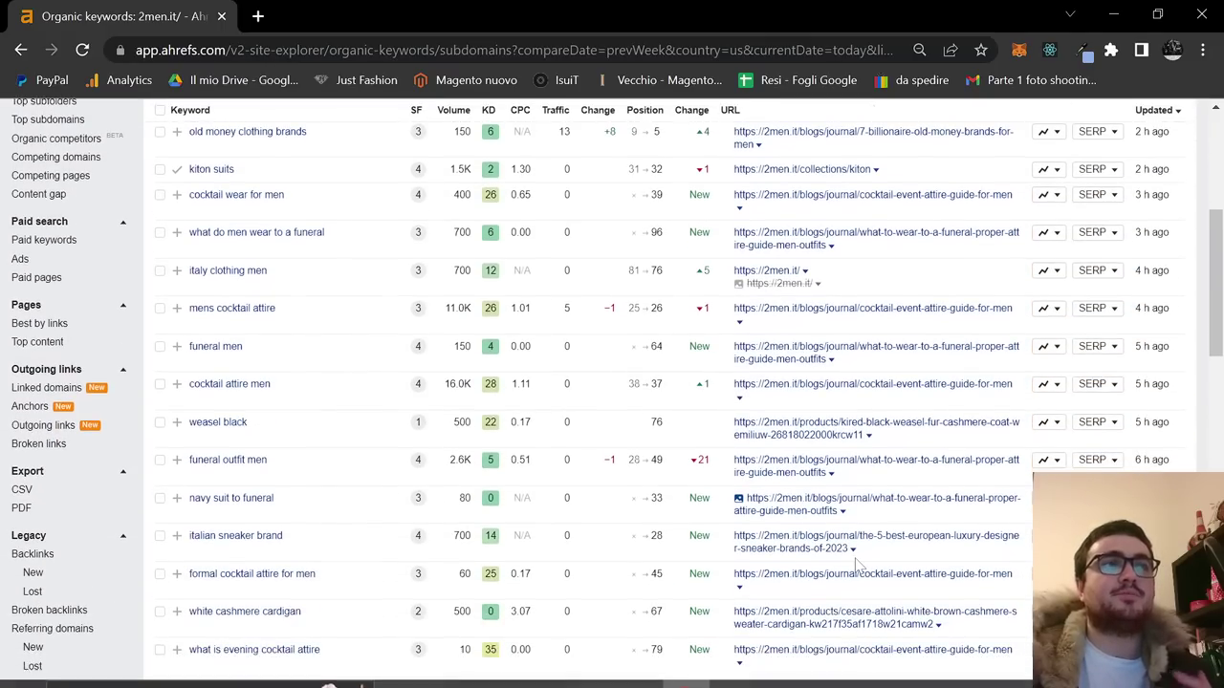
scroll(858, 566, down, 1)
scroll(858, 567, down, 2)
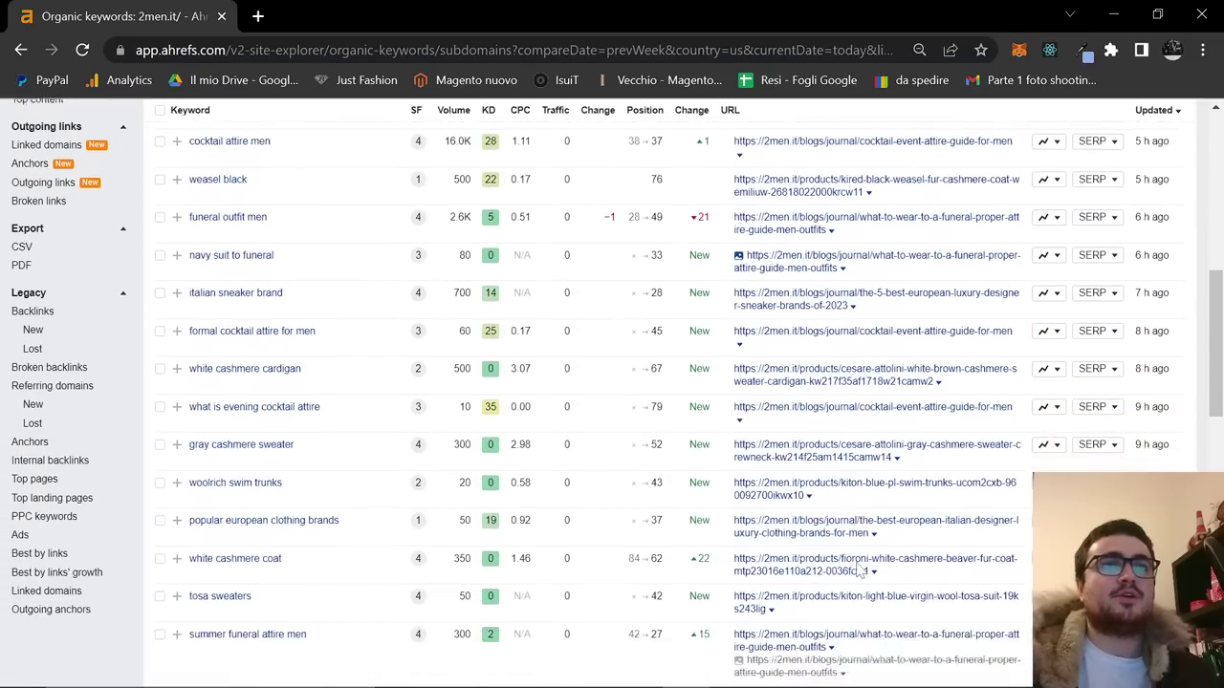
scroll(858, 567, down, 3)
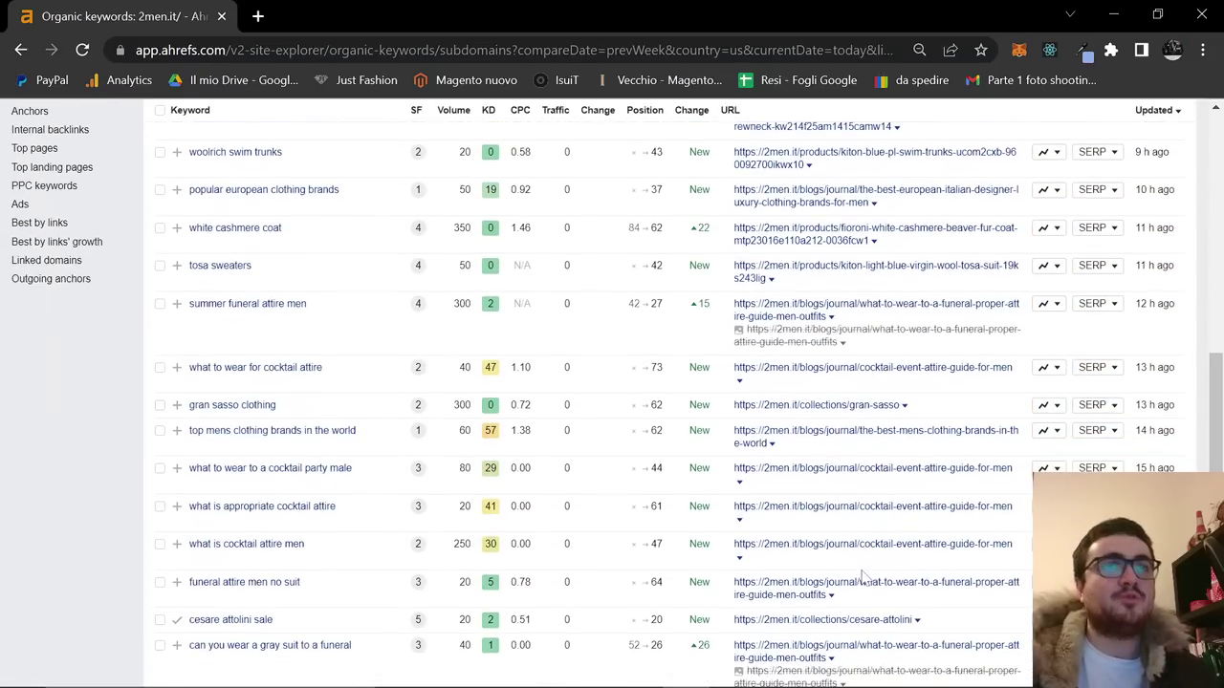
scroll(861, 578, up, 6)
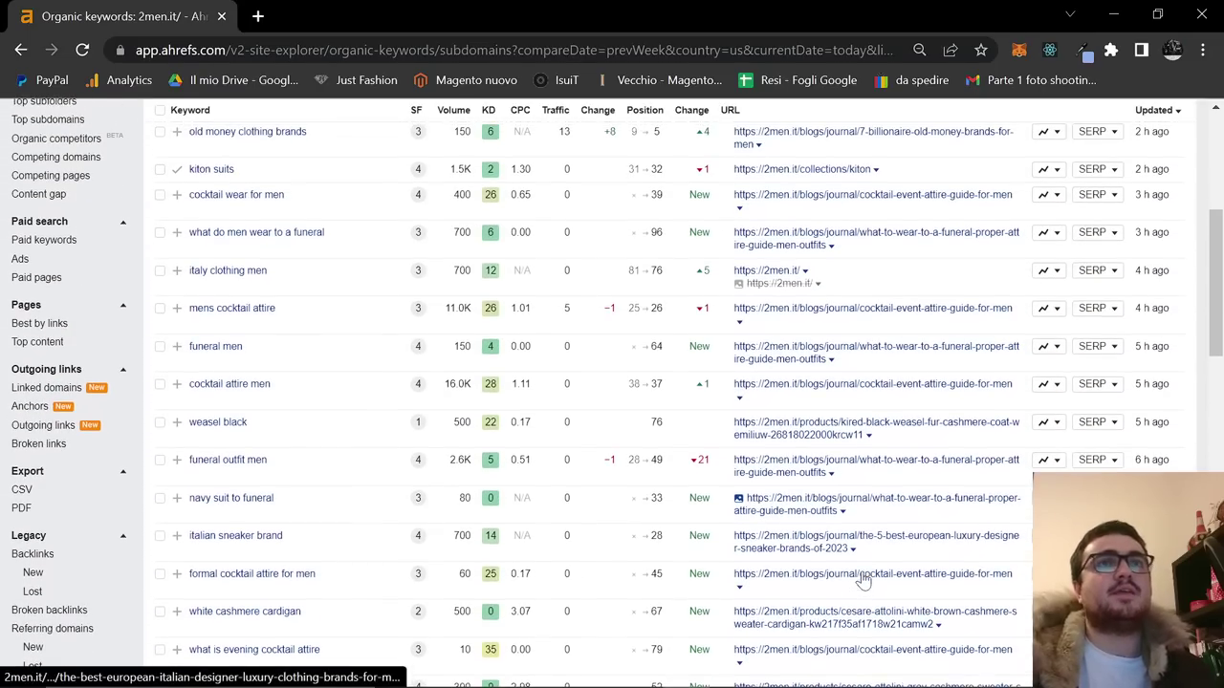
scroll(862, 580, up, 4)
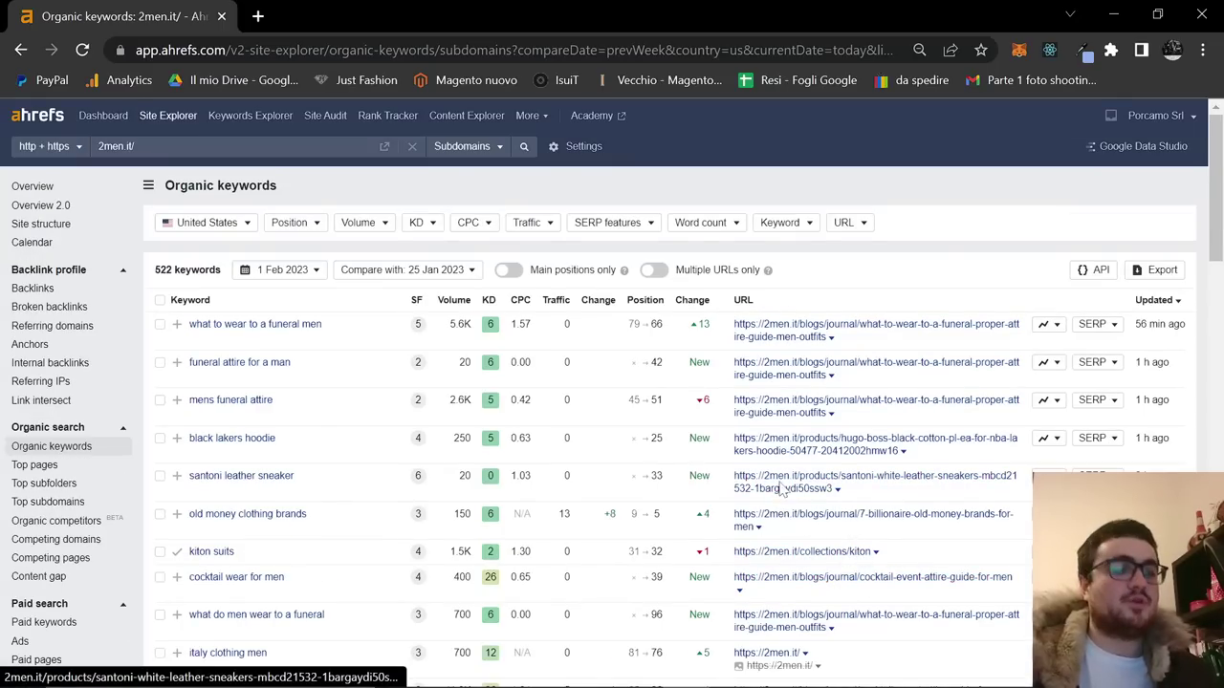
Zoom in on the keyword table and reload it back into traffic order.
key(ctrl+plus)
scroll(809, 500, down, 1)
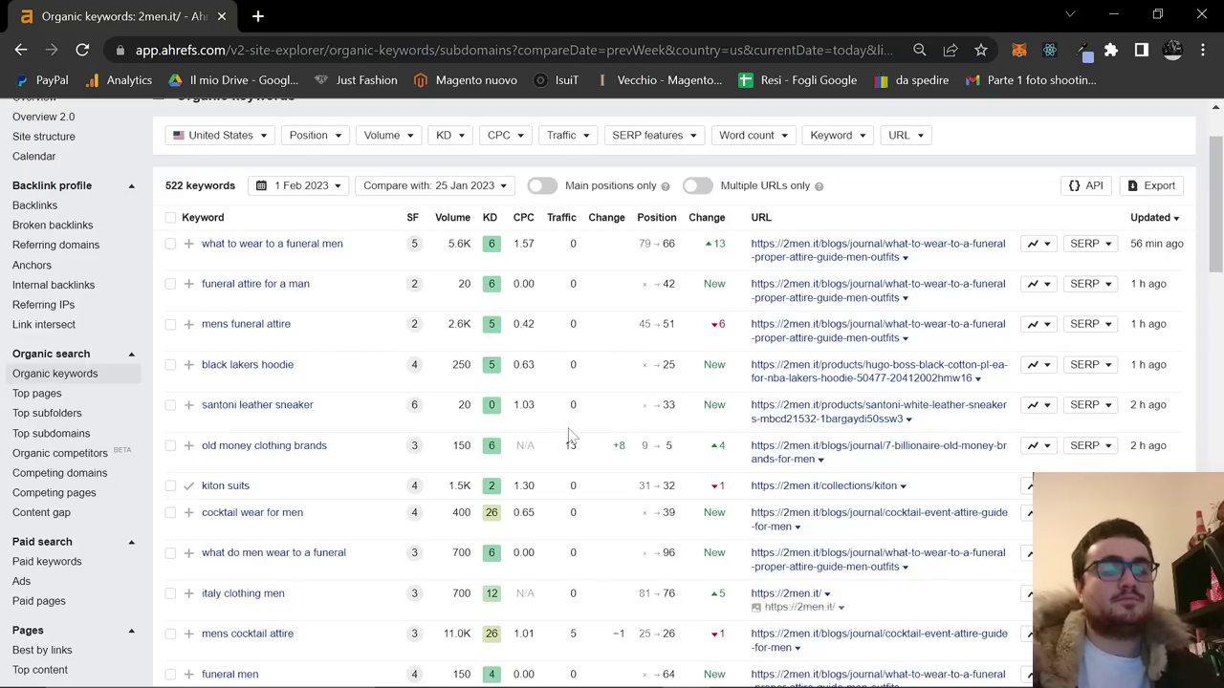
key(F5)
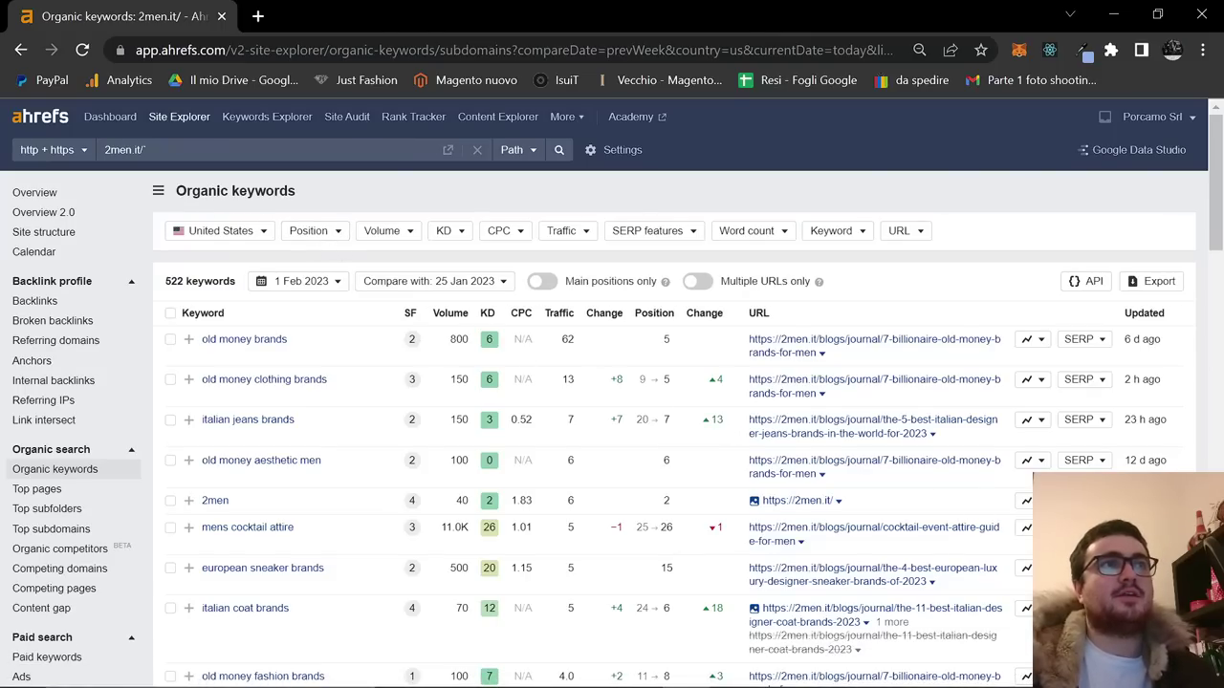
Filter the keywords to ranking positions 1 to 10 and show the results.
drag(178, 191, 317, 198)
click(322, 201)
click(310, 231)
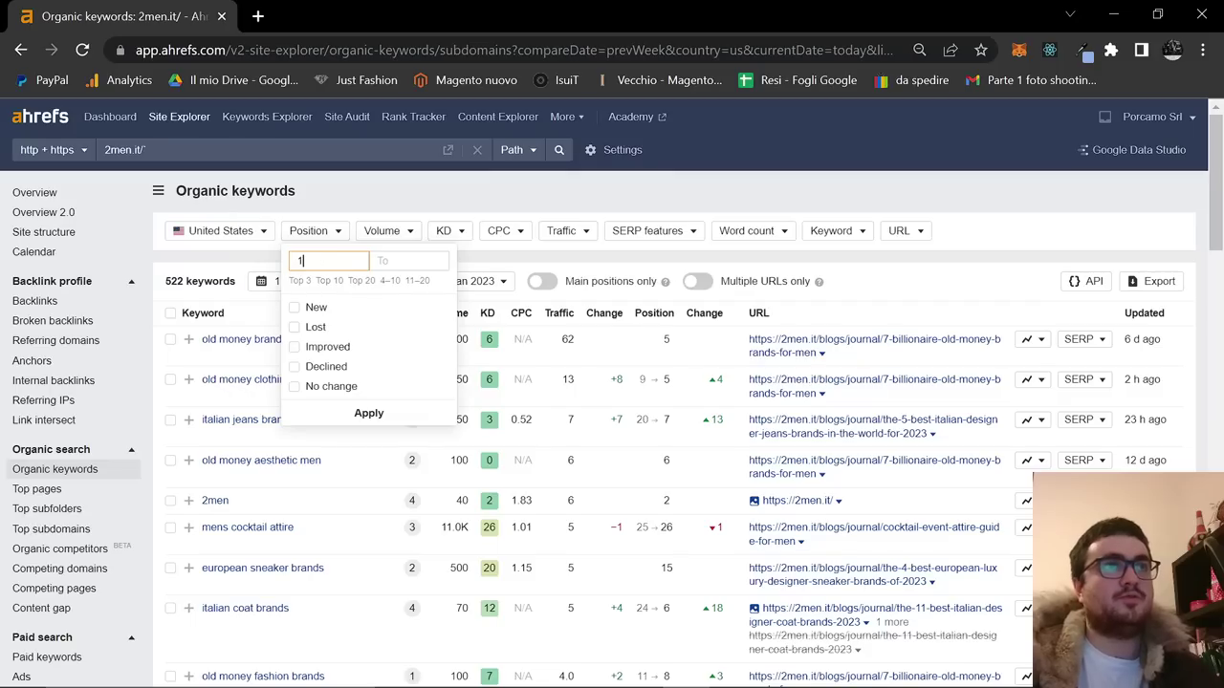
key(Tab)
text(10)
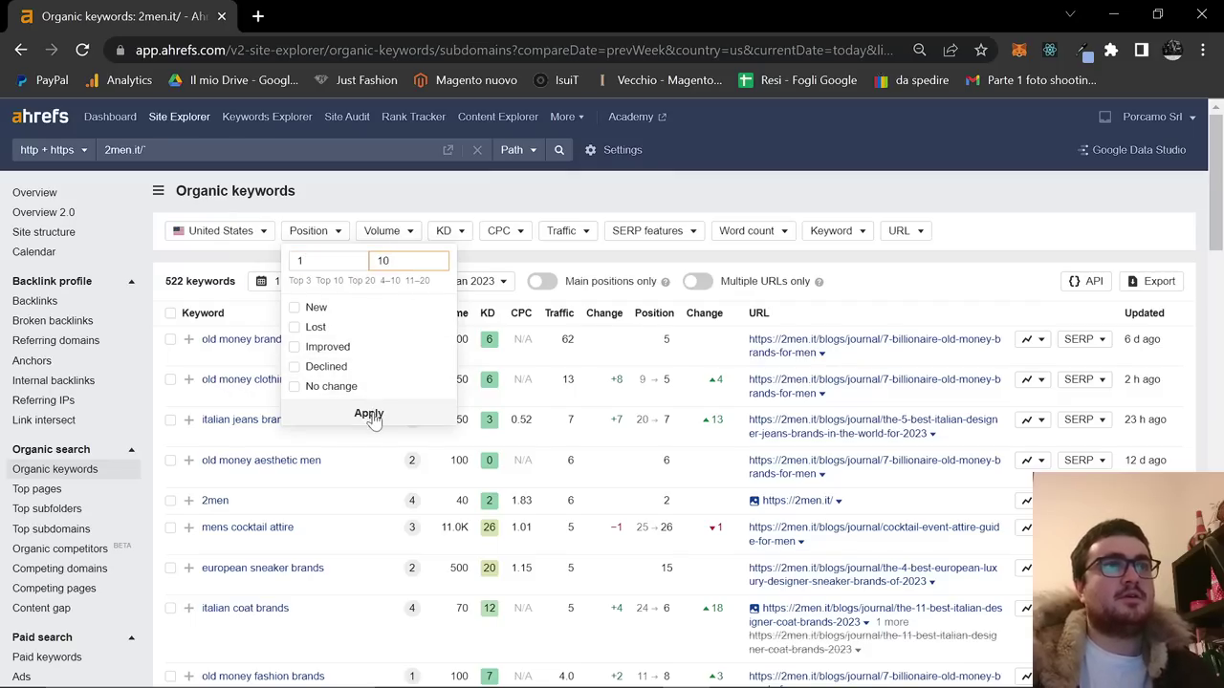
click(368, 414)
click(197, 270)
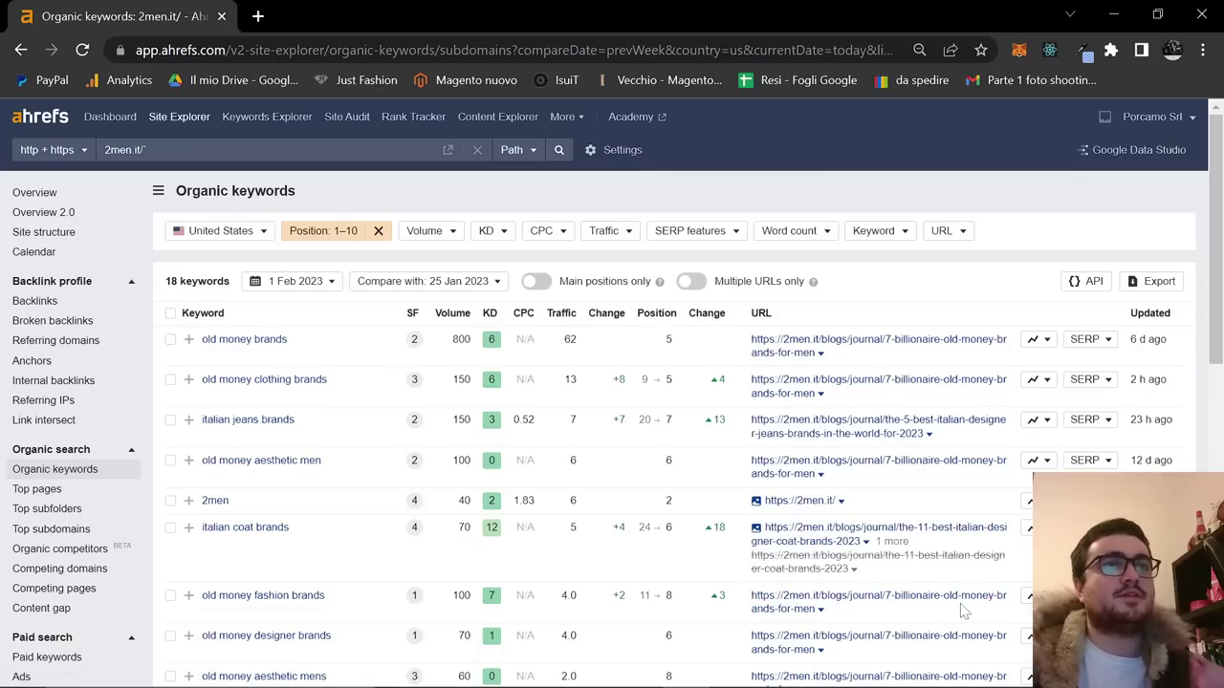
Scroll through the 18 remaining keywords, led by 'old money brands'.
scroll(992, 542, down, 1)
scroll(990, 542, down, 3)
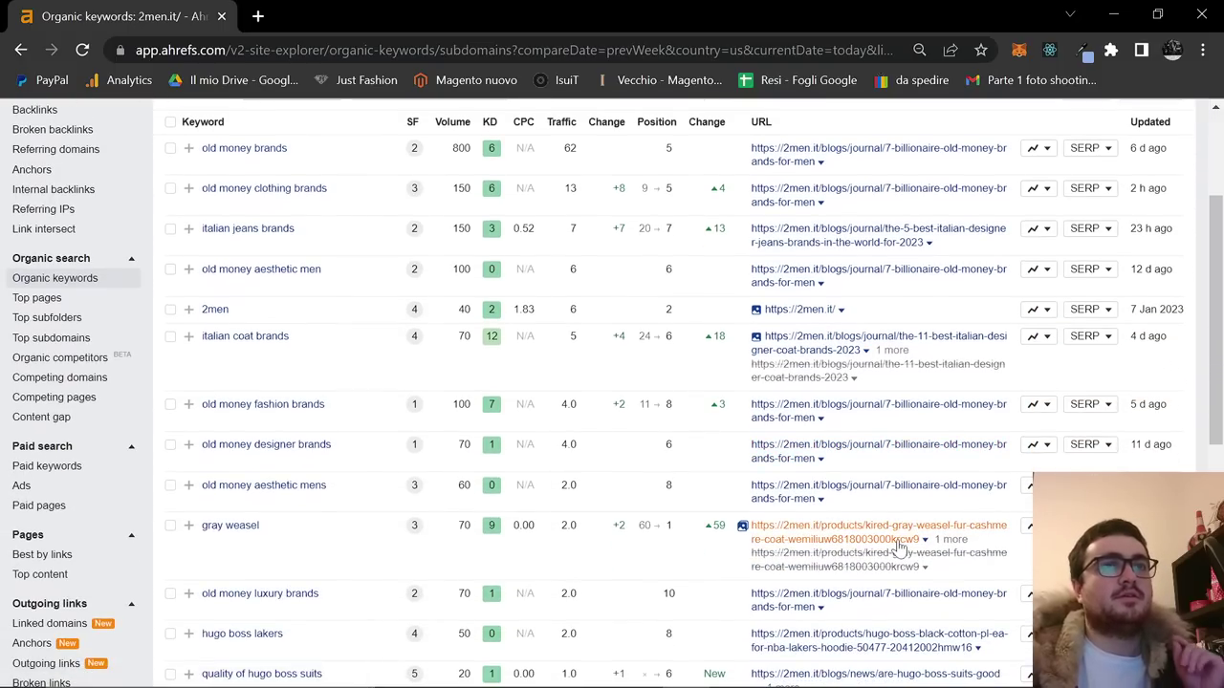
scroll(893, 544, down, 2)
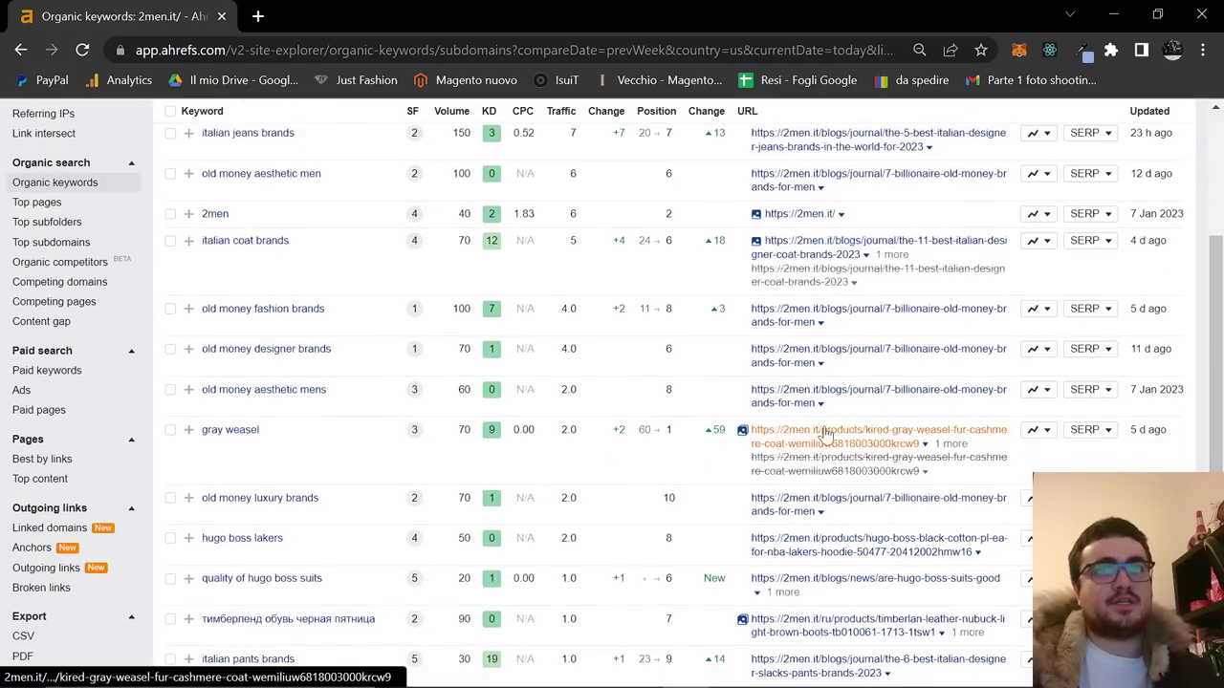
scroll(832, 497, down, 2)
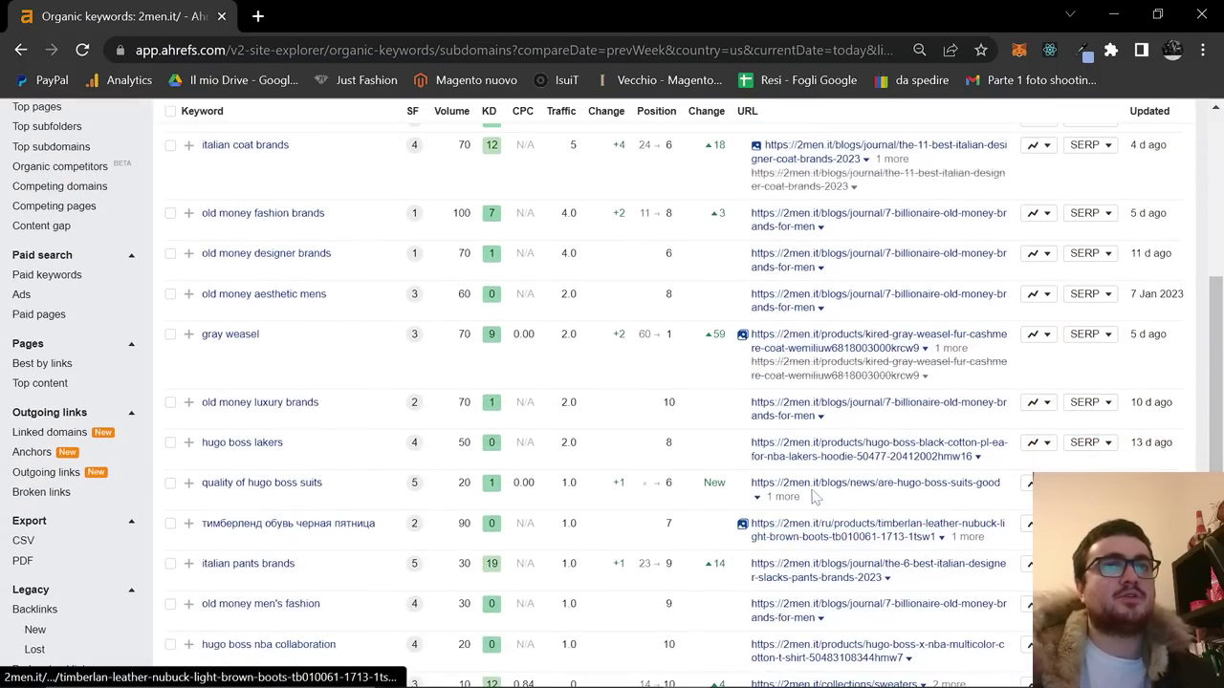
scroll(860, 531, down, 2)
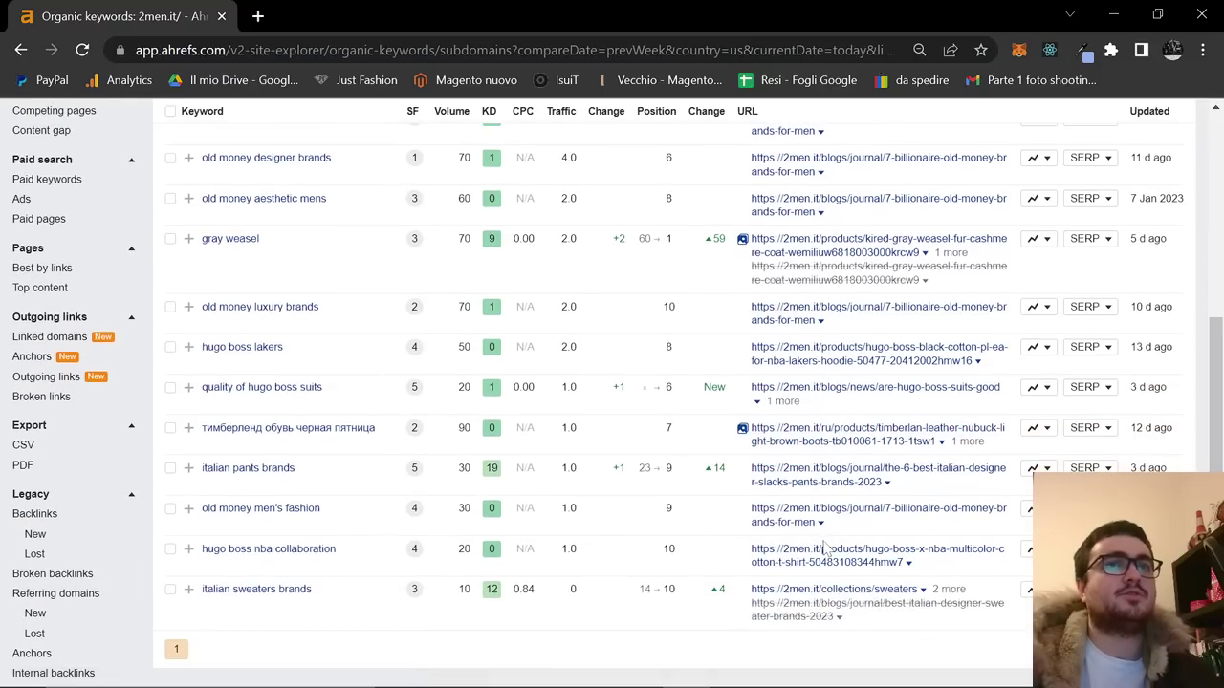
scroll(820, 546, up, 8)
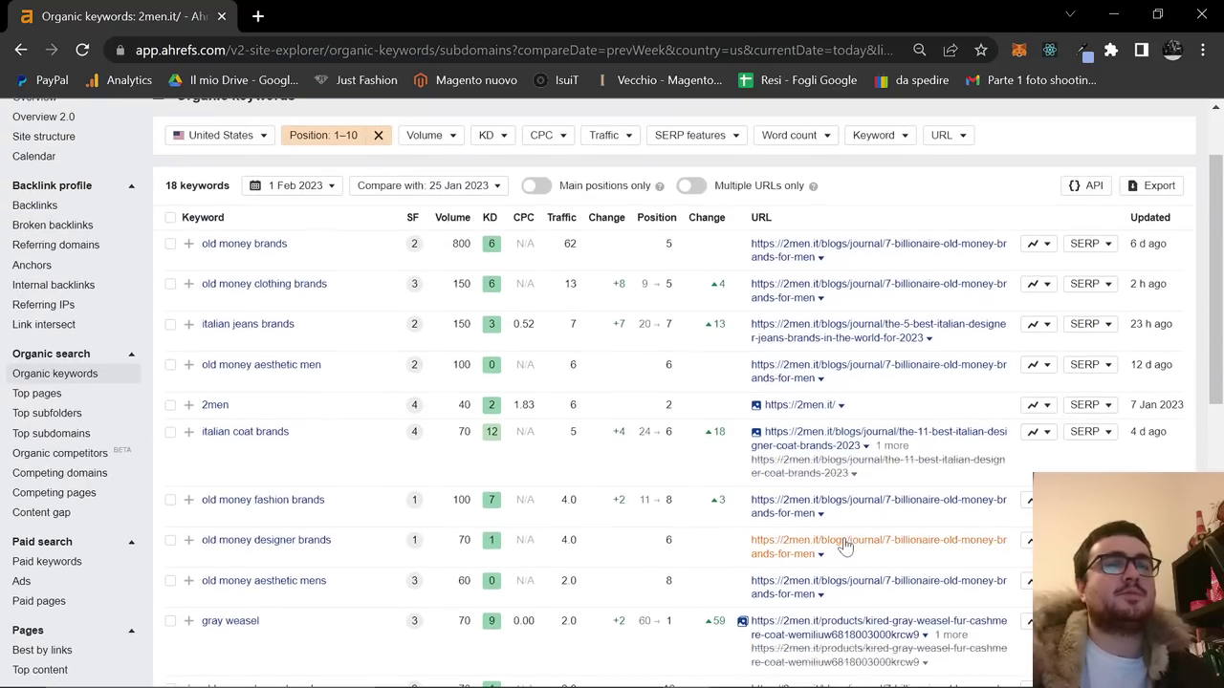